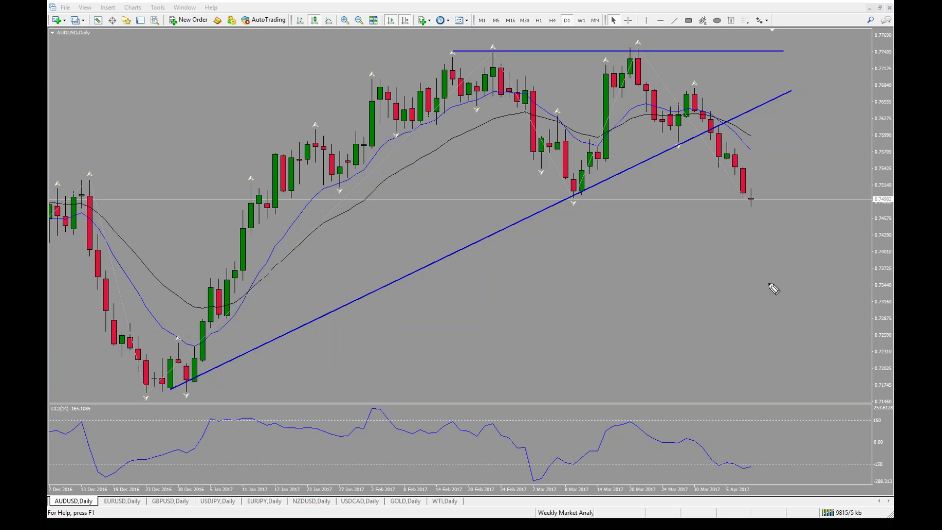
# Step: Trace the rising trendline from the late-December 2016 low with the on-screen pen and clear the marks
pyautogui.moveTo(168, 388)
pyautogui.mouseDown()
pyautogui.moveTo(440, 269)
pyautogui.moveTo(739, 109)
pyautogui.moveTo(794, 114)
pyautogui.moveTo(782, 89)
pyautogui.mouseUp()
pyautogui.moveTo(482, 65)
pyautogui.mouseDown()
pyautogui.moveTo(576, 196)
pyautogui.moveTo(638, 71)
pyautogui.moveTo(738, 93)
pyautogui.moveTo(780, 59)
pyautogui.moveTo(853, 202)
pyautogui.moveTo(852, 168)
pyautogui.mouseUp()
pyautogui.press('Escape')
# Step: Circle the break below the rising trendline in yellow and highlight horizontal support at the March 2017 low, clearing both marks
pyautogui.moveTo(709, 110)
pyautogui.mouseDown()
pyautogui.moveTo(693, 131)
pyautogui.moveTo(730, 142)
pyautogui.moveTo(702, 107)
pyautogui.mouseUp()
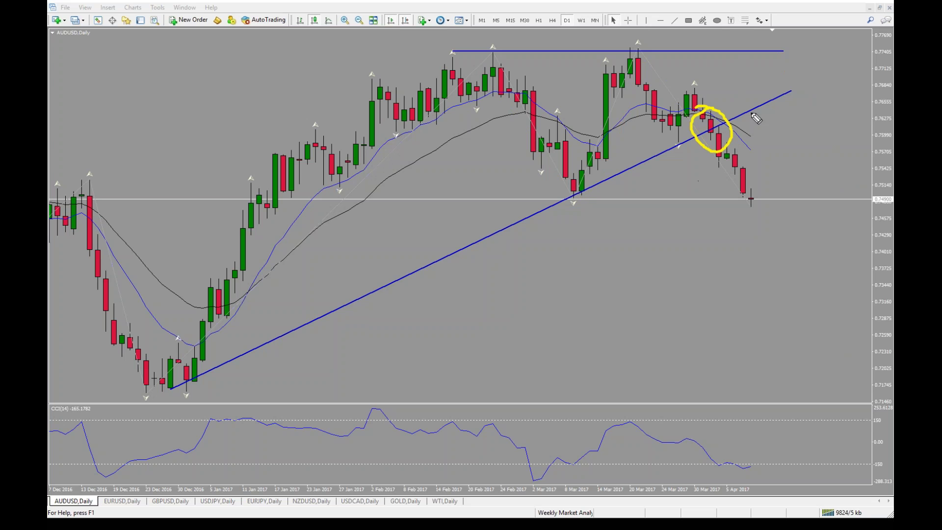
pyautogui.moveTo(724, 110)
pyautogui.mouseDown()
pyautogui.moveTo(743, 66)
pyautogui.moveTo(750, 81)
pyautogui.mouseUp()
pyautogui.press('e')
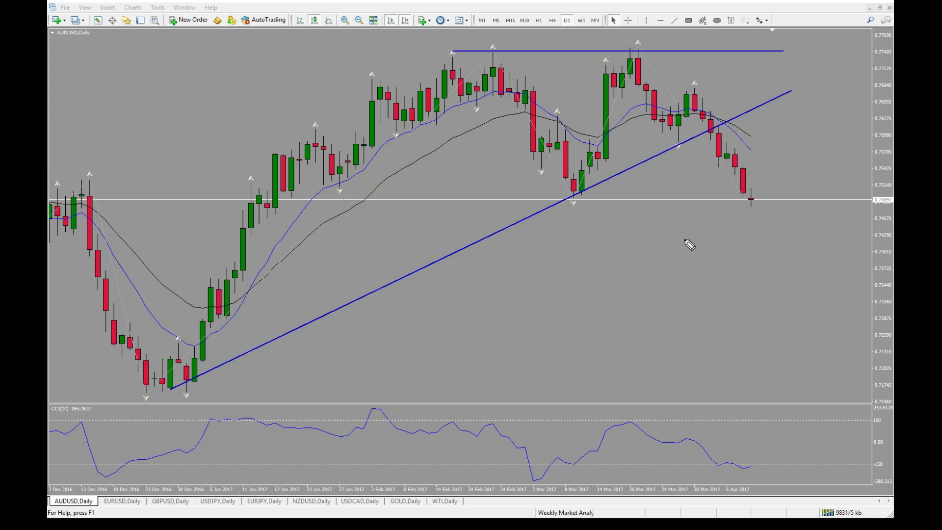
pyautogui.moveTo(518, 203); pyautogui.dragTo(763, 203)
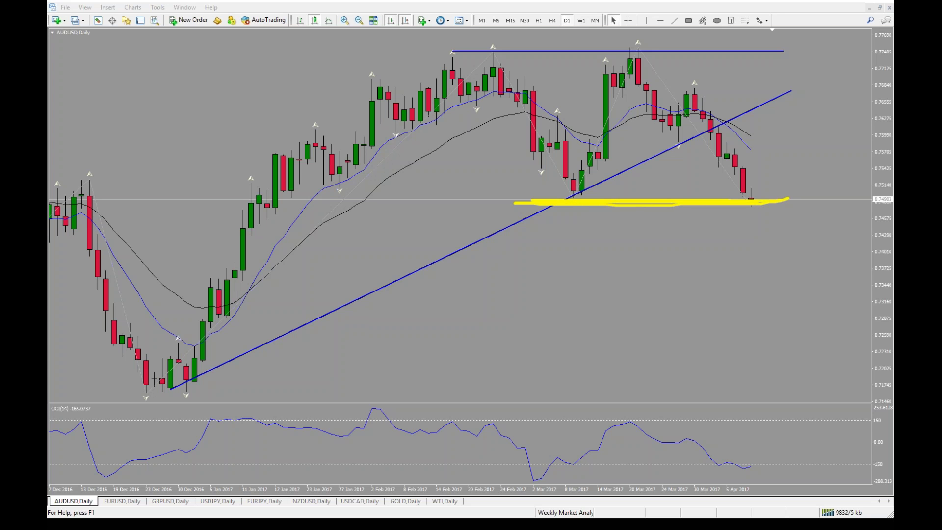
pyautogui.press('Escape')
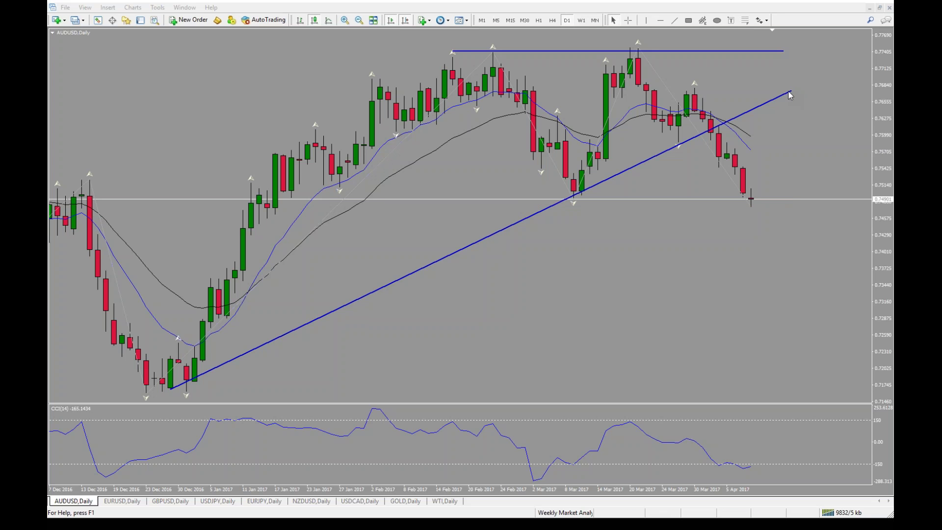
# Step: Delete the rising trendline from the AUDUSD daily chart
pyautogui.press('Left')
pyautogui.press('BackSpace')
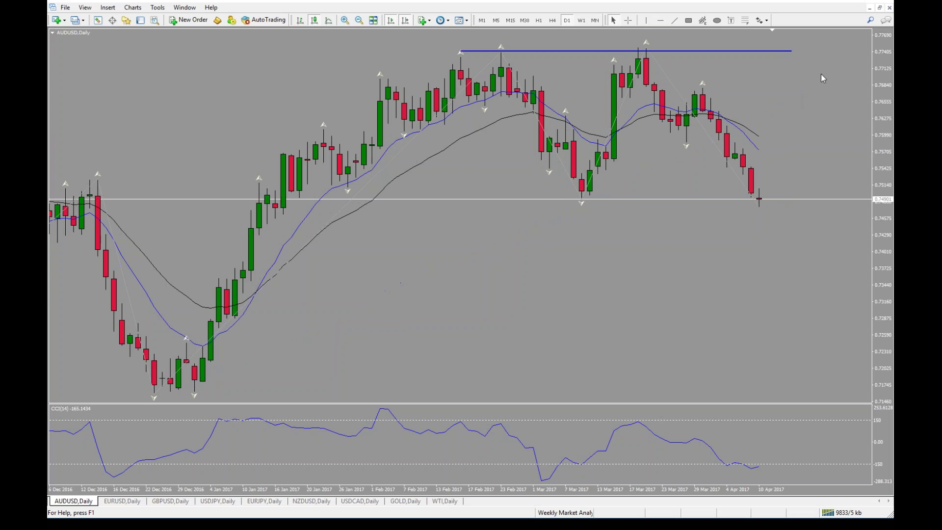
pyautogui.press('Right')
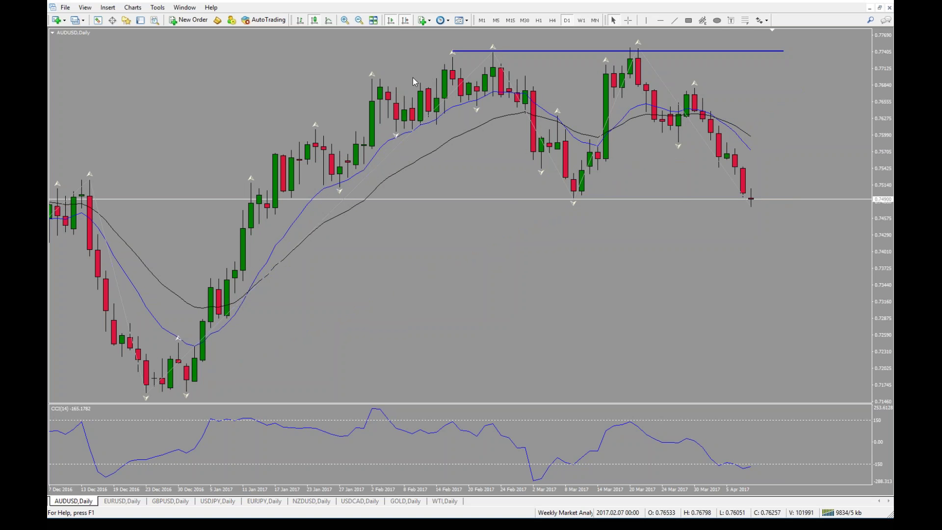
# Step: Draw a thin rectangle zone at about 0.7500 from the late-November 2016 highs past the latest candle
pyautogui.click(358, 20)
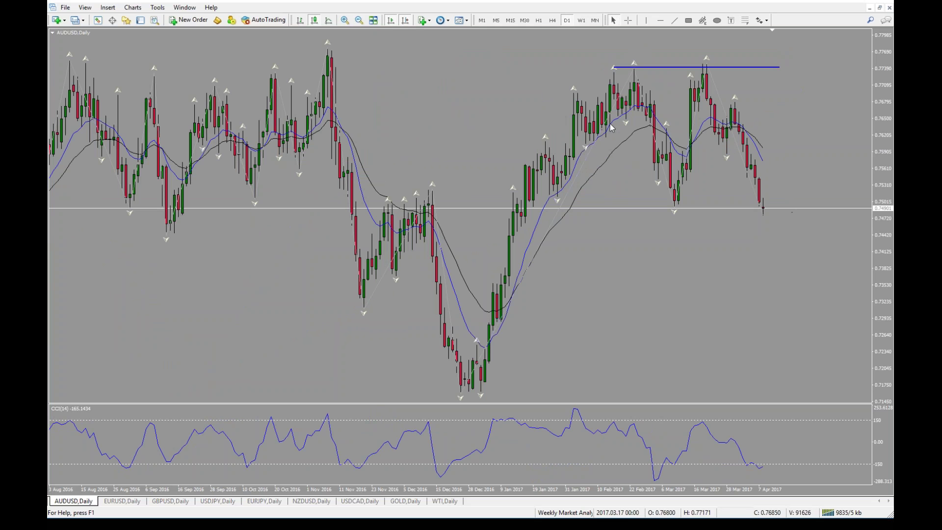
pyautogui.click(688, 20)
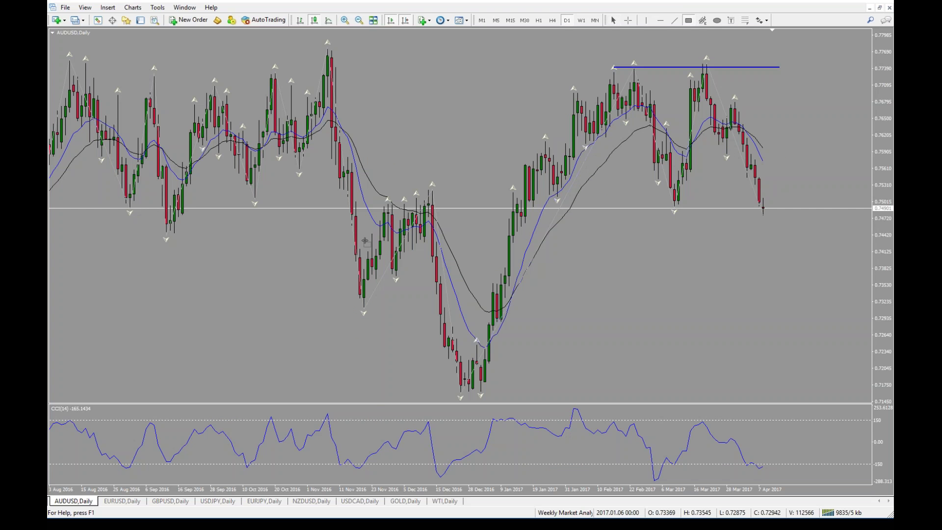
pyautogui.moveTo(373, 197)
pyautogui.mouseDown()
pyautogui.moveTo(778, 216)
pyautogui.moveTo(823, 210)
pyautogui.moveTo(824, 201)
pyautogui.mouseUp()
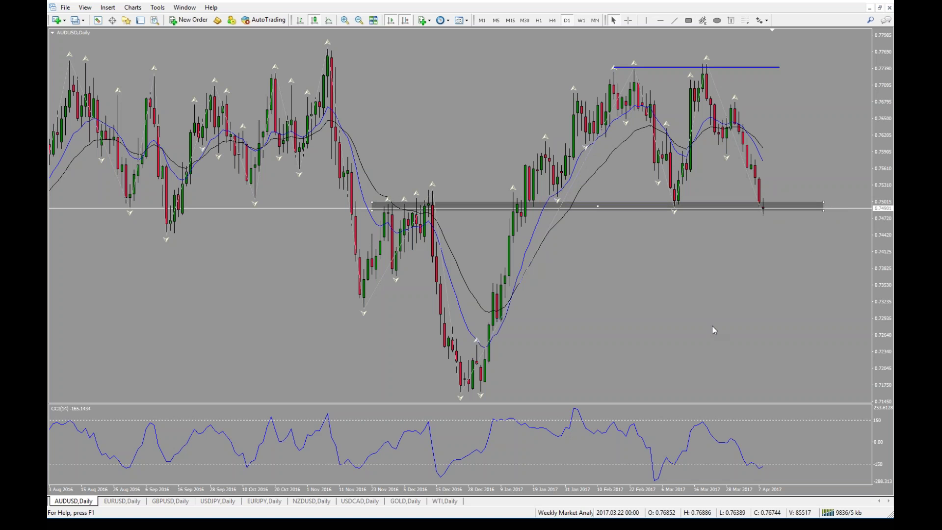
pyautogui.doubleClick(824, 205)
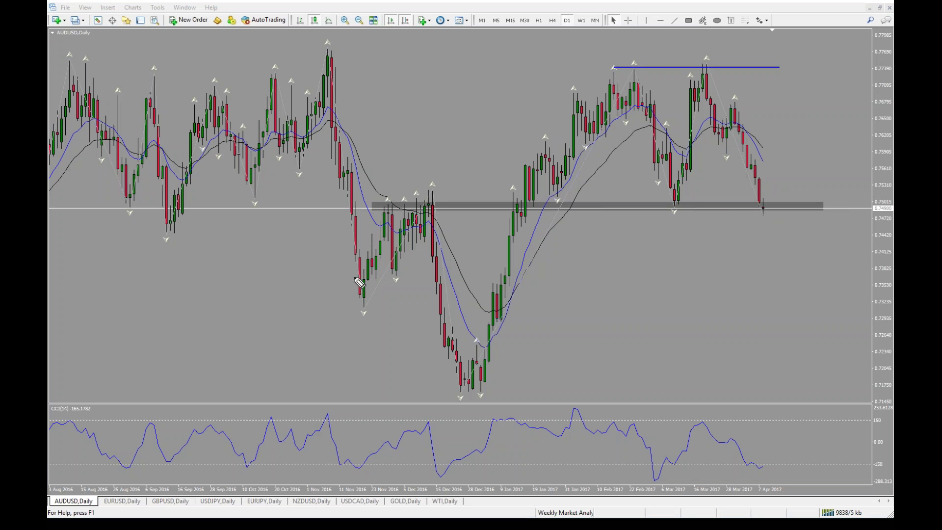
# Step: Sketch yellow arrows showing price reversing at the rectangle zone in December, in March and at the latest candle, and clear them
pyautogui.moveTo(366, 282)
pyautogui.mouseDown()
pyautogui.moveTo(427, 216)
pyautogui.moveTo(437, 270)
pyautogui.moveTo(448, 255)
pyautogui.mouseUp()
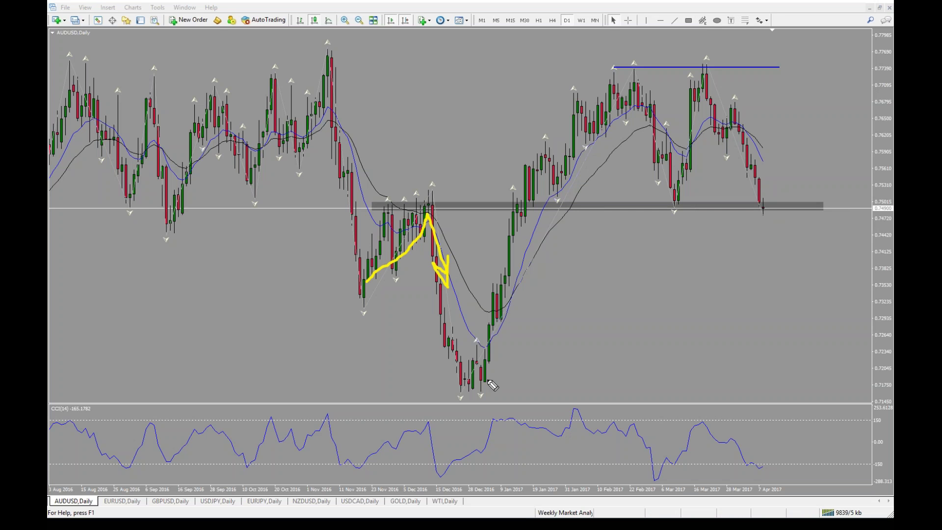
pyautogui.moveTo(657, 156)
pyautogui.mouseDown()
pyautogui.moveTo(710, 134)
pyautogui.moveTo(694, 133)
pyautogui.mouseUp()
pyautogui.moveTo(751, 164); pyautogui.dragTo(764, 199)
pyautogui.moveTo(797, 131); pyautogui.dragTo(807, 141)
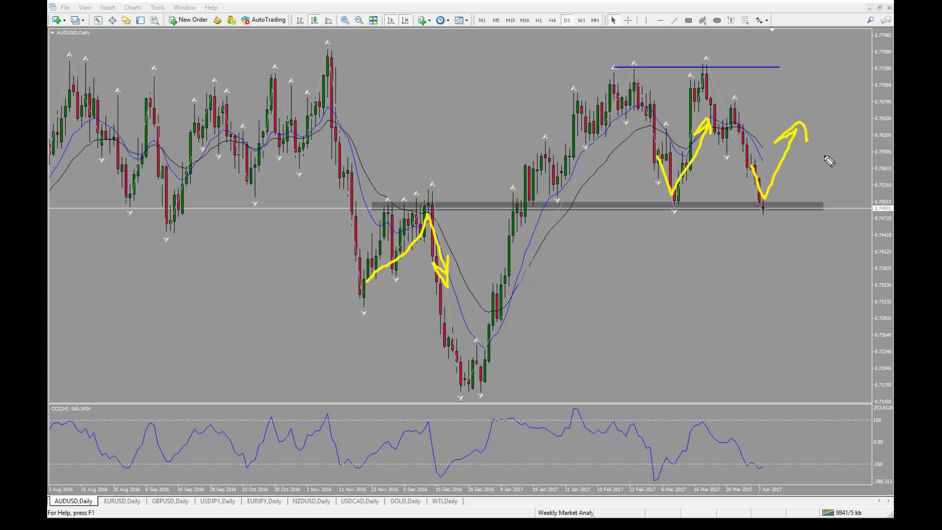
pyautogui.moveTo(822, 138); pyautogui.dragTo(825, 192)
pyautogui.press('Escape')
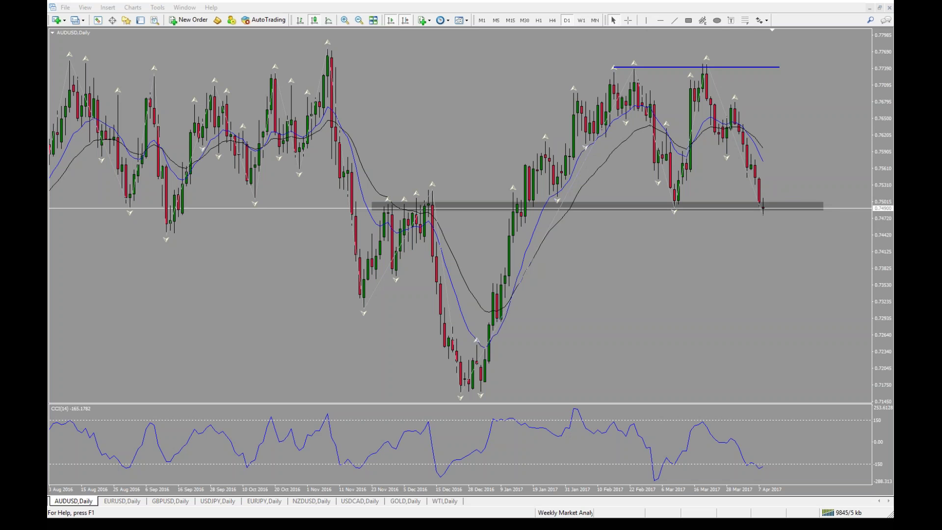
# Step: Delete the rectangle zone around 0.7500 from the AUDUSD daily chart
pyautogui.click(345, 20)
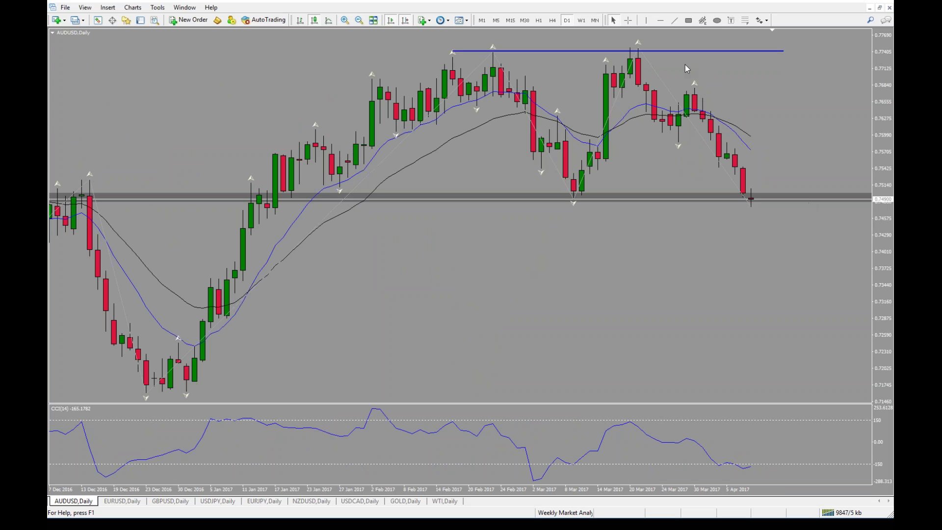
pyautogui.hscroll(-1, 515, 49)
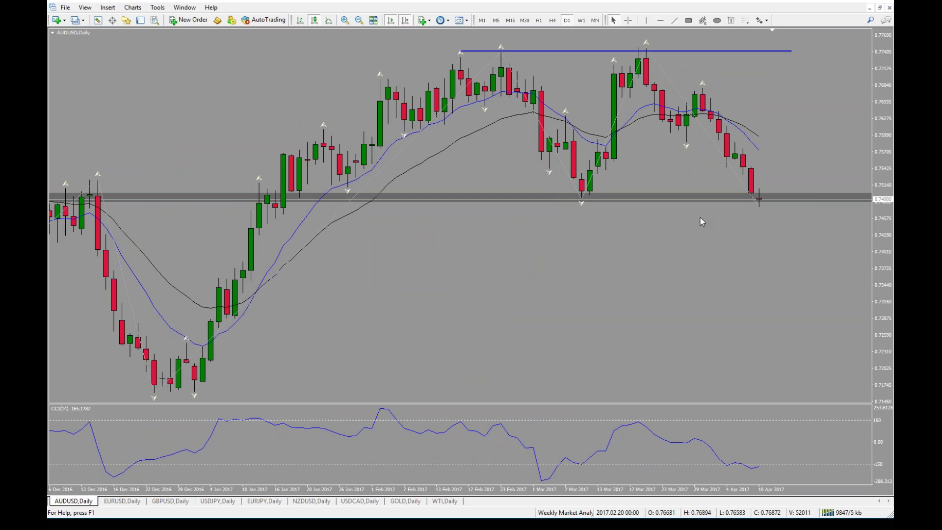
pyautogui.hscroll(1, 779, 260)
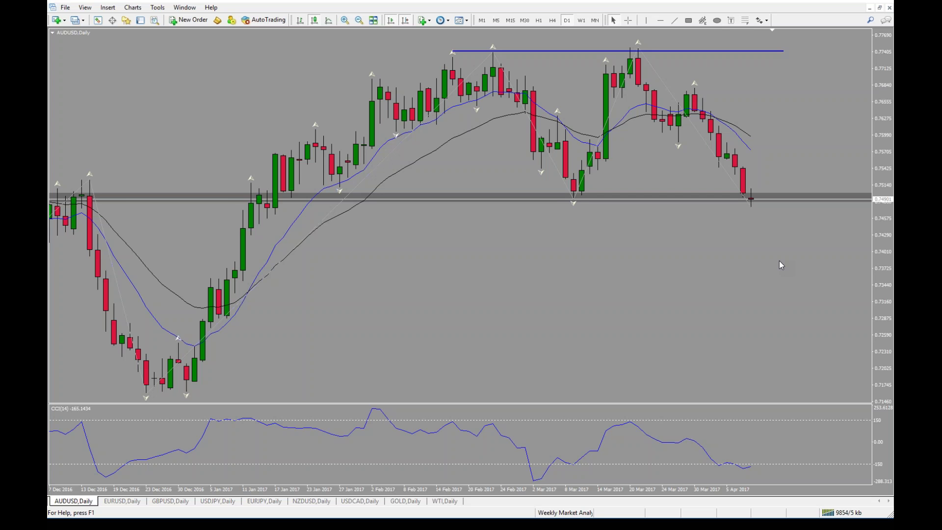
pyautogui.click(358, 20)
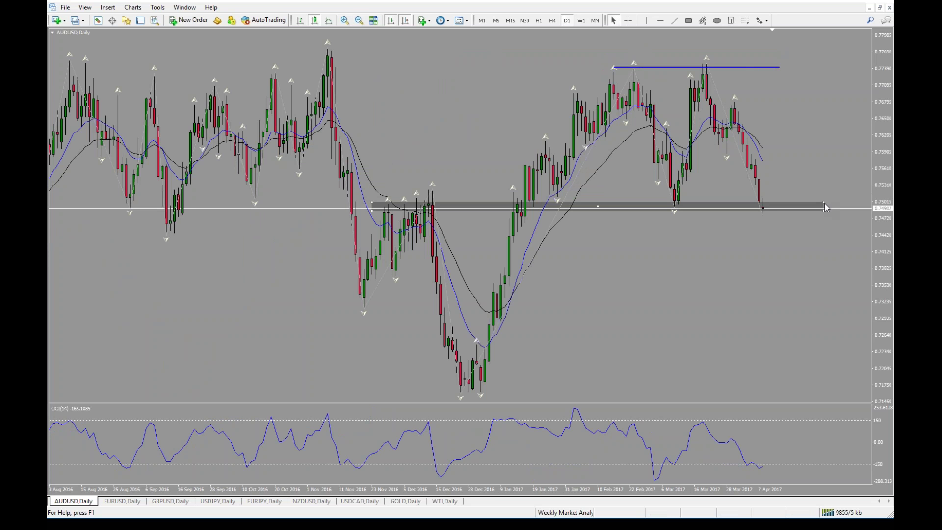
pyautogui.press('Delete')
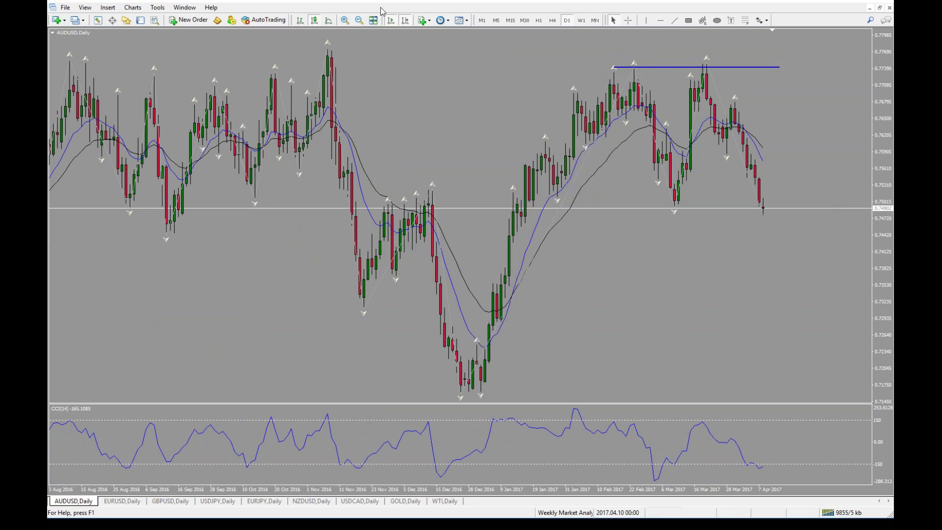
# Step: Sketch a blue reversal candle over the latest bar with an arrow rising from it, and clear the drawing
pyautogui.click(344, 20)
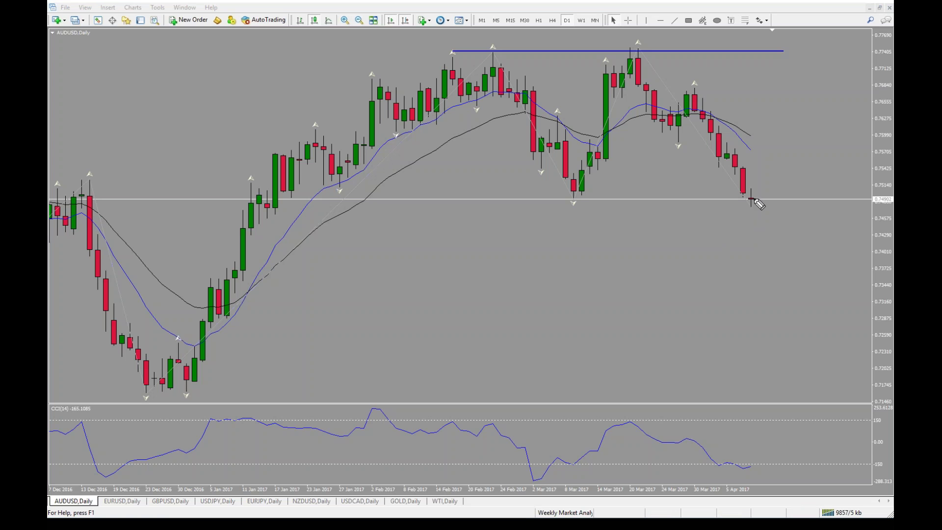
pyautogui.moveTo(742, 184); pyautogui.dragTo(734, 189)
pyautogui.moveTo(753, 225); pyautogui.dragTo(732, 178)
pyautogui.moveTo(751, 206)
pyautogui.mouseDown()
pyautogui.moveTo(750, 180)
pyautogui.moveTo(751, 207)
pyautogui.mouseUp()
pyautogui.moveTo(765, 194); pyautogui.dragTo(777, 182)
pyautogui.moveTo(806, 149)
pyautogui.mouseDown()
pyautogui.moveTo(803, 141)
pyautogui.moveTo(788, 154)
pyautogui.mouseUp()
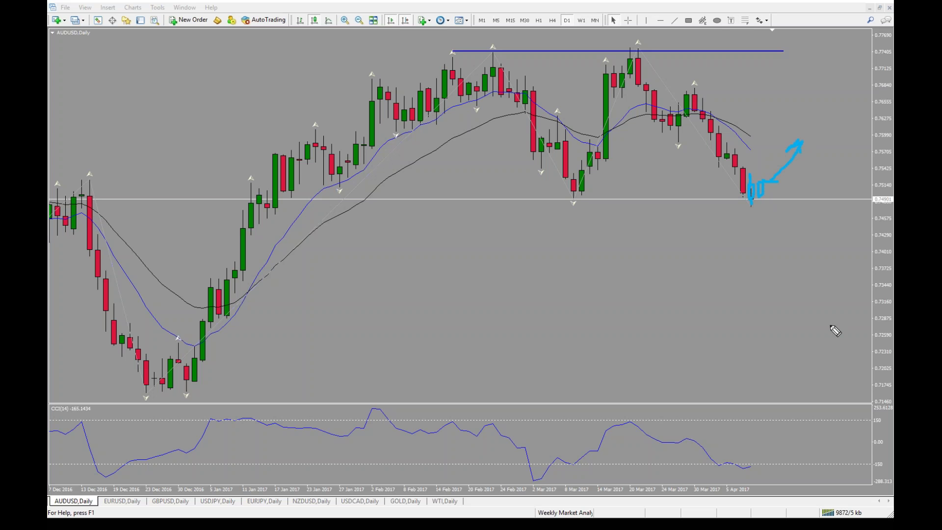
pyautogui.press('Escape')
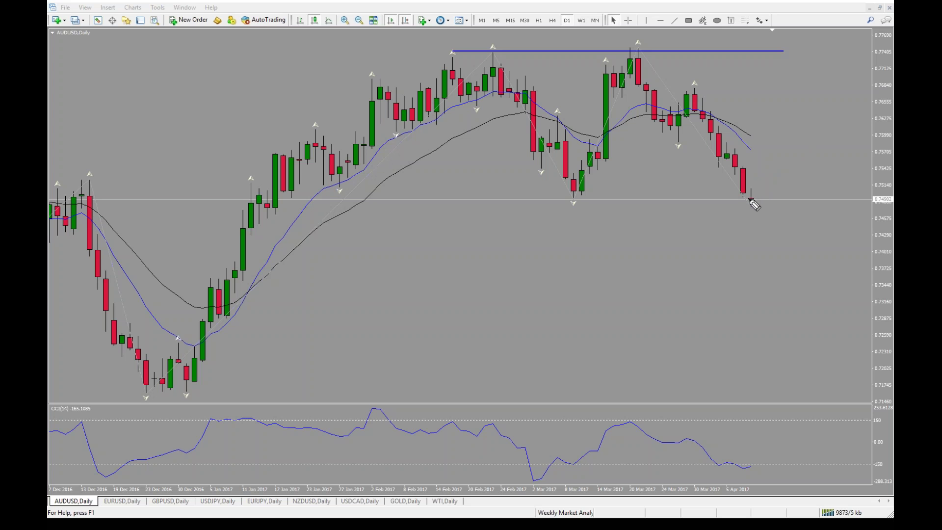
# Step: Sketch a tall yellow bullish candle above the latest bar with an upward arrow, and clear the drawing
pyautogui.moveTo(750, 195)
pyautogui.mouseDown()
pyautogui.moveTo(753, 182)
pyautogui.moveTo(753, 207)
pyautogui.moveTo(764, 185)
pyautogui.moveTo(775, 189)
pyautogui.moveTo(802, 146)
pyautogui.mouseUp()
pyautogui.moveTo(750, 192)
pyautogui.mouseDown()
pyautogui.moveTo(749, 164)
pyautogui.moveTo(754, 200)
pyautogui.mouseUp()
pyautogui.click(759, 162)
pyautogui.moveTo(769, 165)
pyautogui.mouseDown()
pyautogui.moveTo(788, 128)
pyautogui.moveTo(789, 137)
pyautogui.mouseUp()
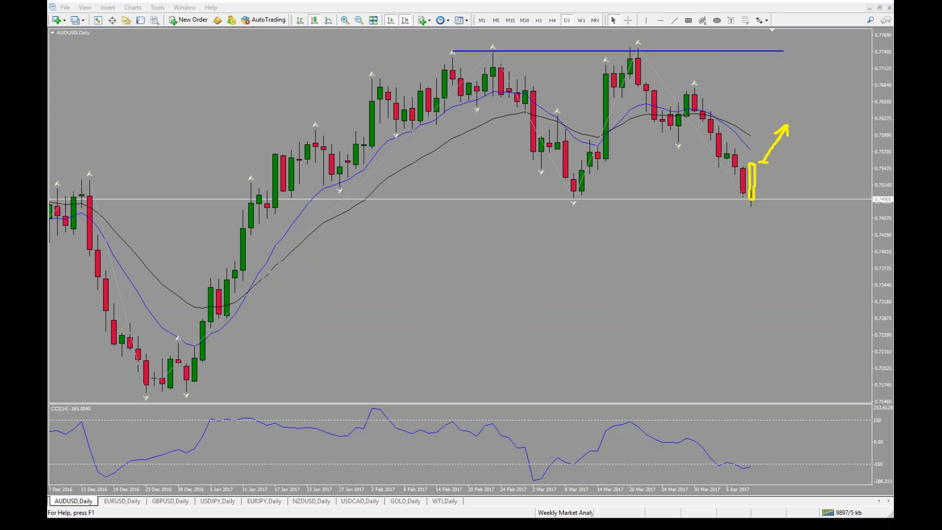
pyautogui.press('Escape')
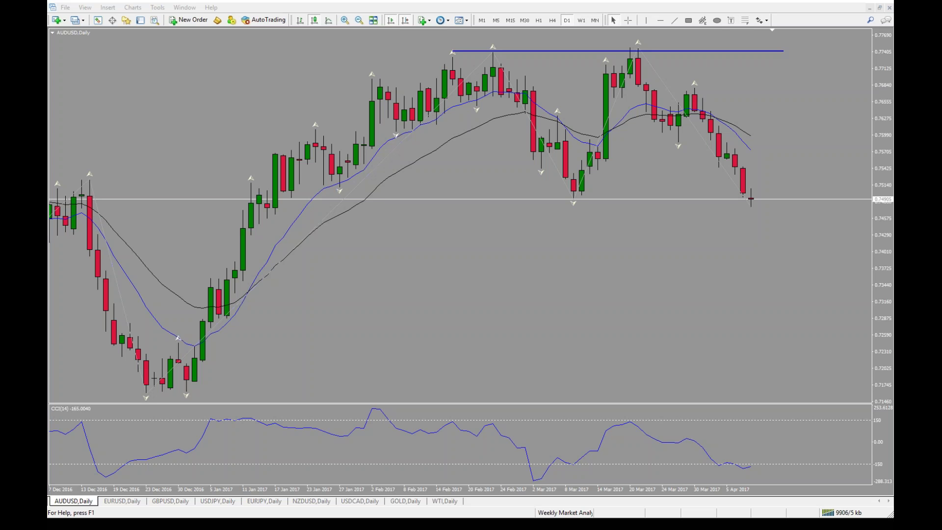
# Step: Draw a horizontal trendline at about 0.7490 from early February past the latest candle, along the March low
pyautogui.click(674, 22)
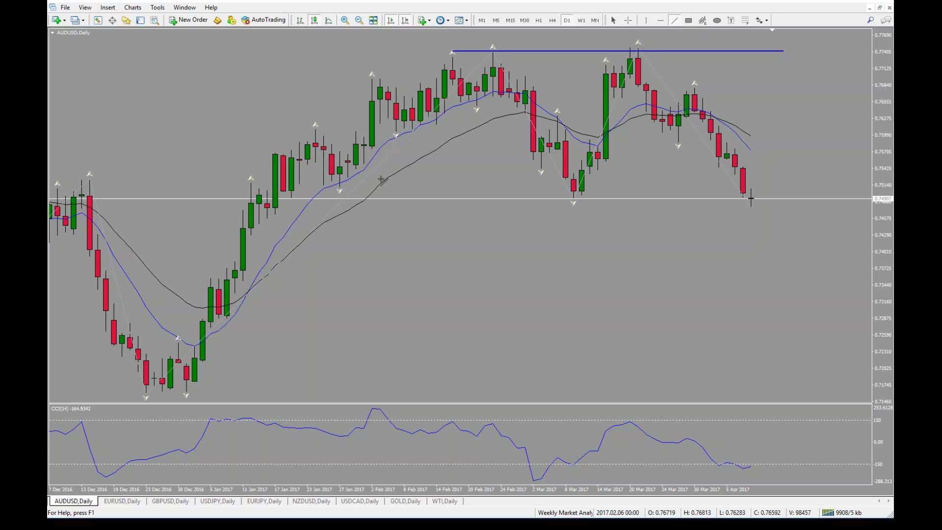
pyautogui.moveTo(378, 199); pyautogui.dragTo(831, 199)
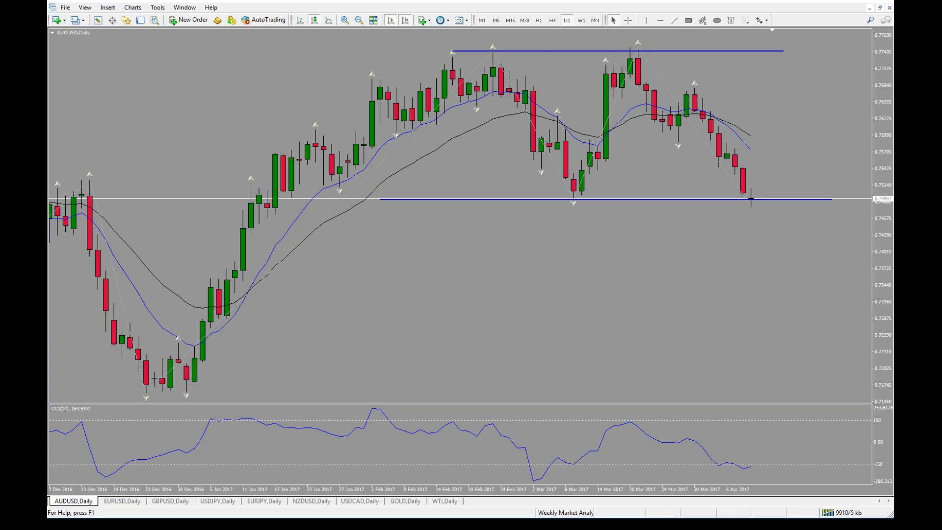
# Step: Sketch a bearish breakout candle with a downward arrow and a break-and-retest path below the support line, clearing both drawings
pyautogui.moveTo(748, 200)
pyautogui.mouseDown()
pyautogui.moveTo(750, 237)
pyautogui.moveTo(746, 188)
pyautogui.mouseUp()
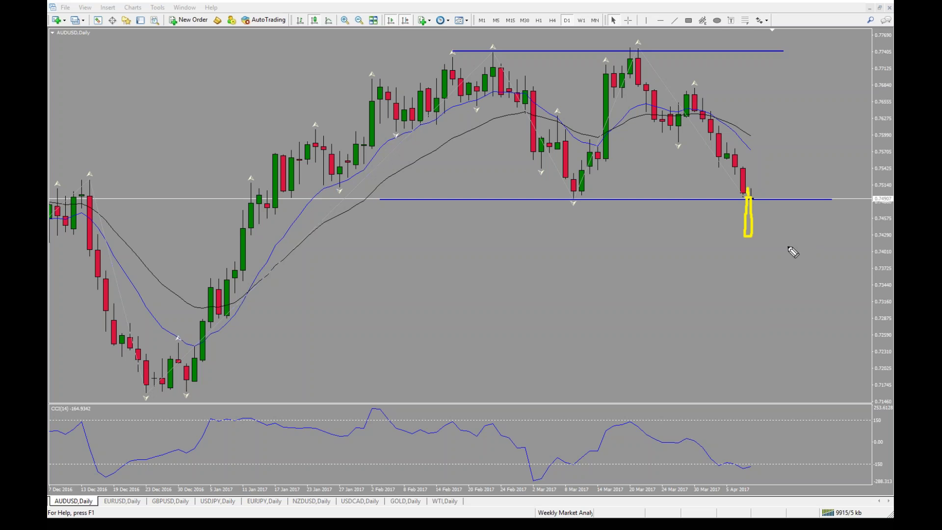
pyautogui.moveTo(762, 237)
pyautogui.mouseDown()
pyautogui.moveTo(783, 237)
pyautogui.moveTo(774, 237)
pyautogui.moveTo(787, 287)
pyautogui.moveTo(795, 274)
pyautogui.mouseUp()
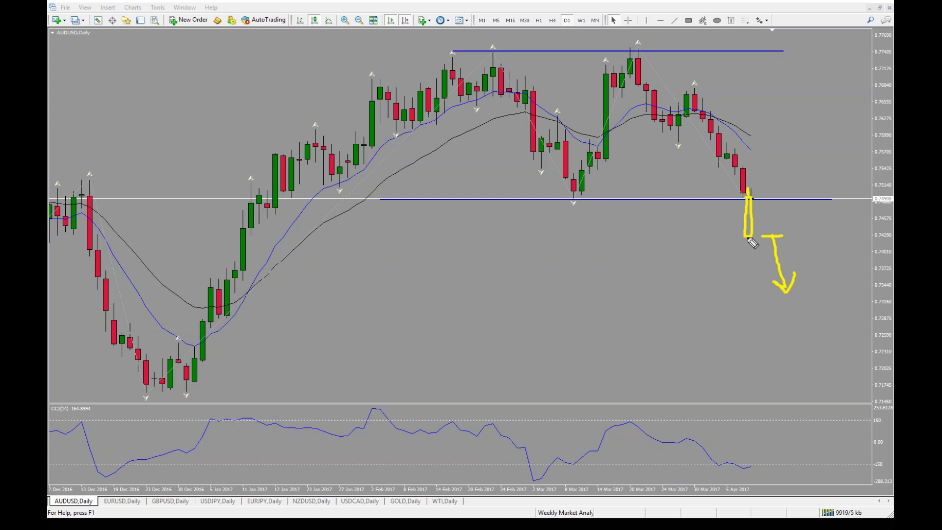
pyautogui.moveTo(747, 237); pyautogui.dragTo(745, 250)
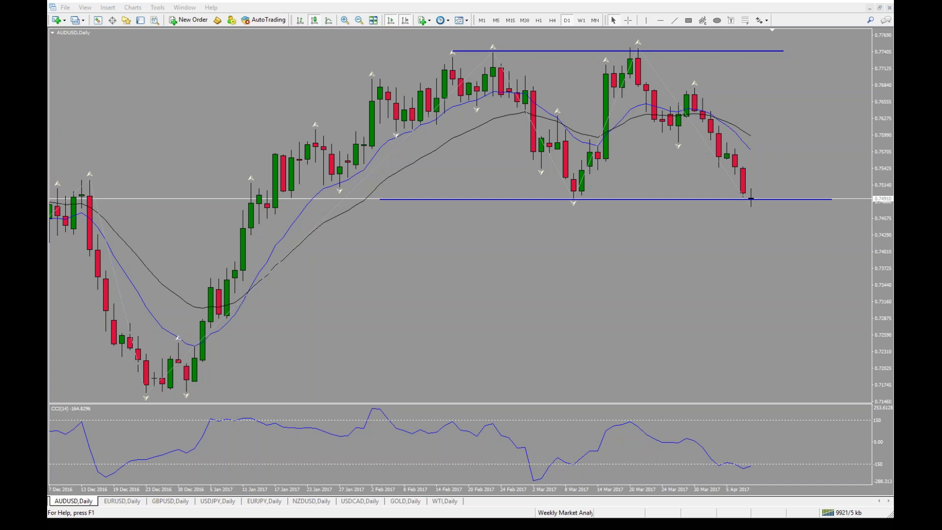
pyautogui.moveTo(749, 201)
pyautogui.mouseDown()
pyautogui.moveTo(762, 232)
pyautogui.moveTo(787, 223)
pyautogui.moveTo(807, 193)
pyautogui.moveTo(796, 200)
pyautogui.moveTo(820, 198)
pyautogui.moveTo(832, 263)
pyautogui.moveTo(825, 276)
pyautogui.moveTo(846, 274)
pyautogui.moveTo(847, 293)
pyautogui.mouseUp()
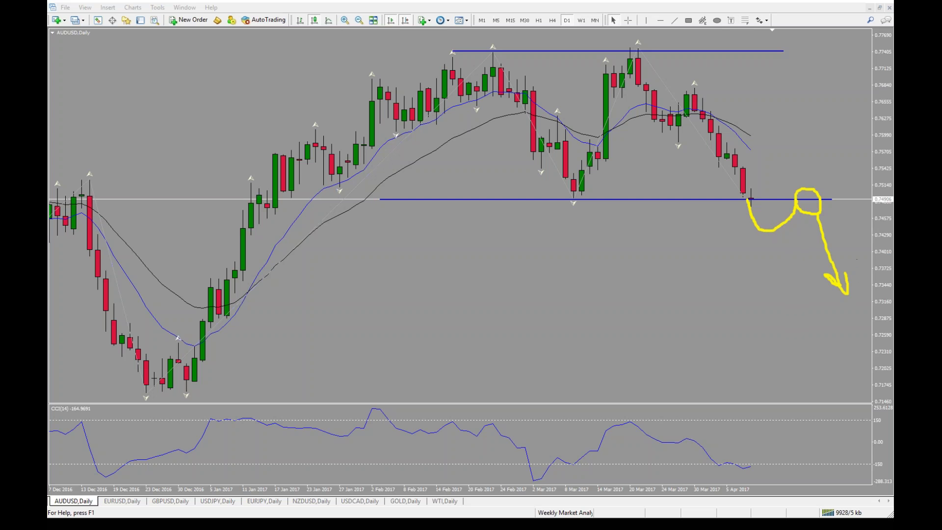
pyautogui.press('Escape')
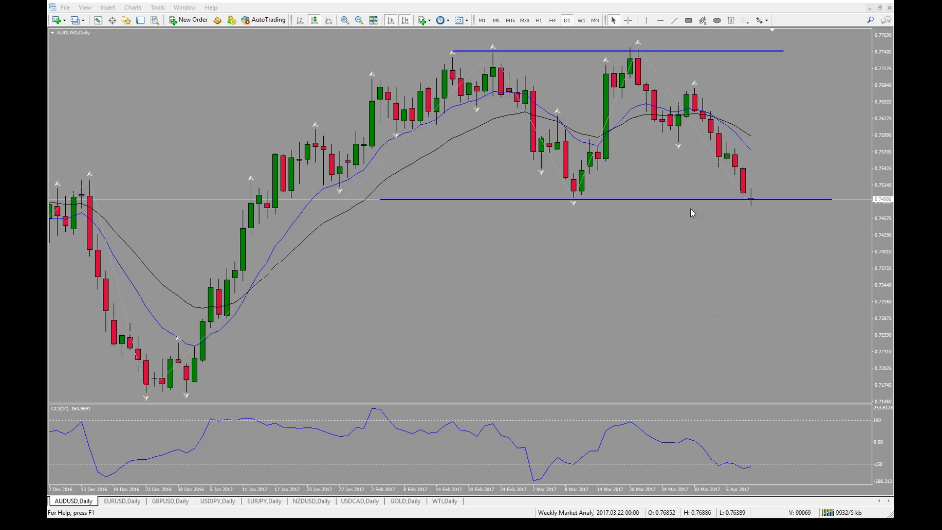
# Step: Delete the horizontal support line at the March low
pyautogui.doubleClick(832, 200)
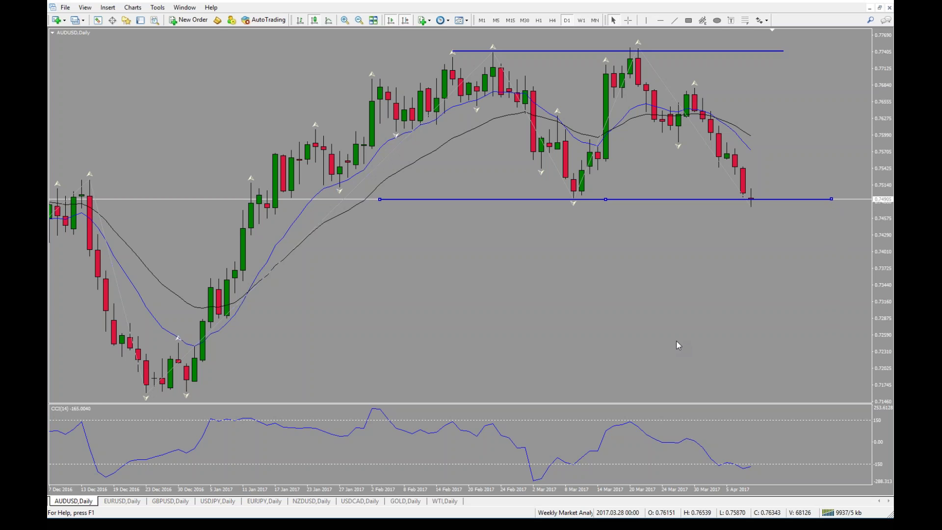
pyautogui.press('Delete')
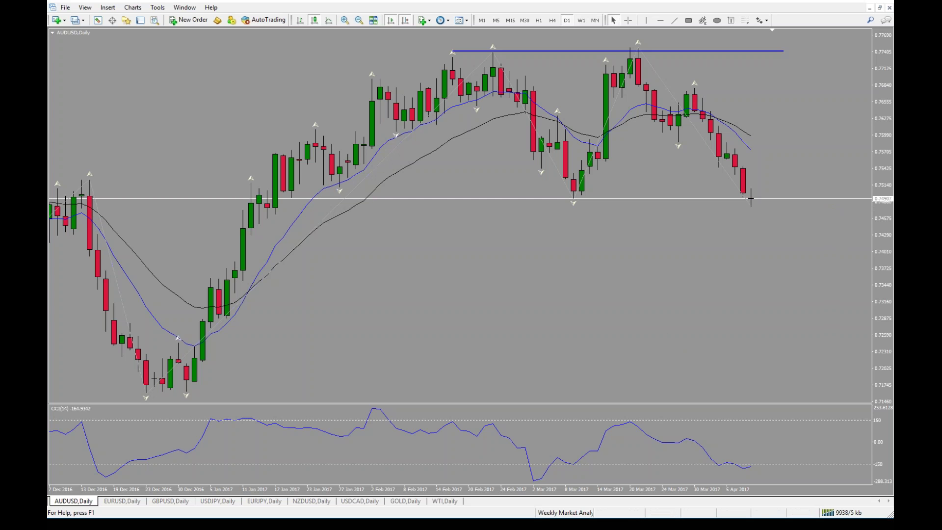
# Step: Switch to the EURUSD daily chart, circle the latest candle at the lower channel line in yellow, and erase the marks
pyautogui.click(122, 501)
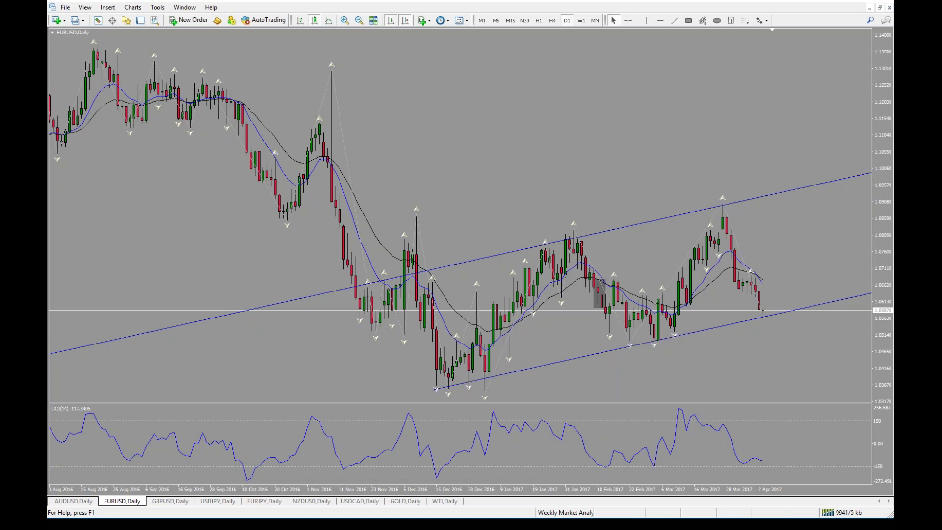
pyautogui.moveTo(741, 268)
pyautogui.mouseDown()
pyautogui.moveTo(749, 280)
pyautogui.moveTo(739, 287)
pyautogui.moveTo(769, 330)
pyautogui.moveTo(759, 303)
pyautogui.mouseUp()
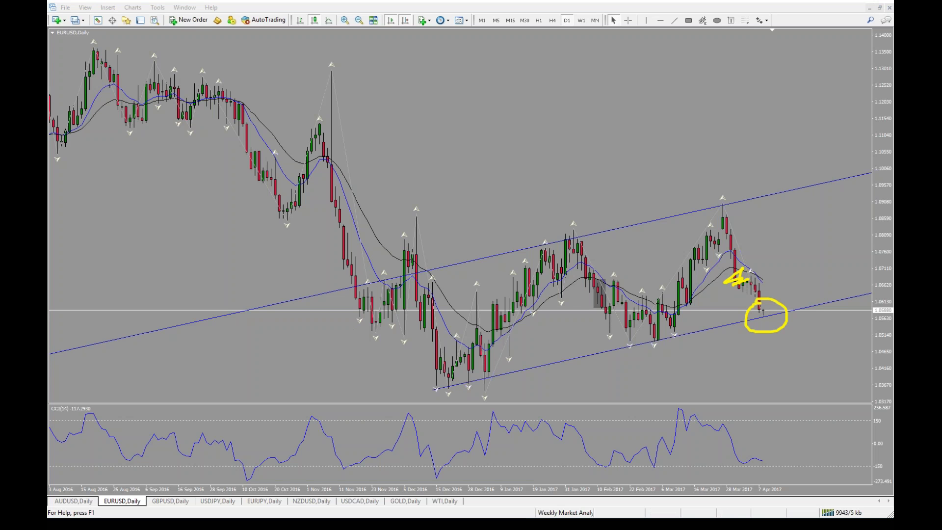
pyautogui.press('e')
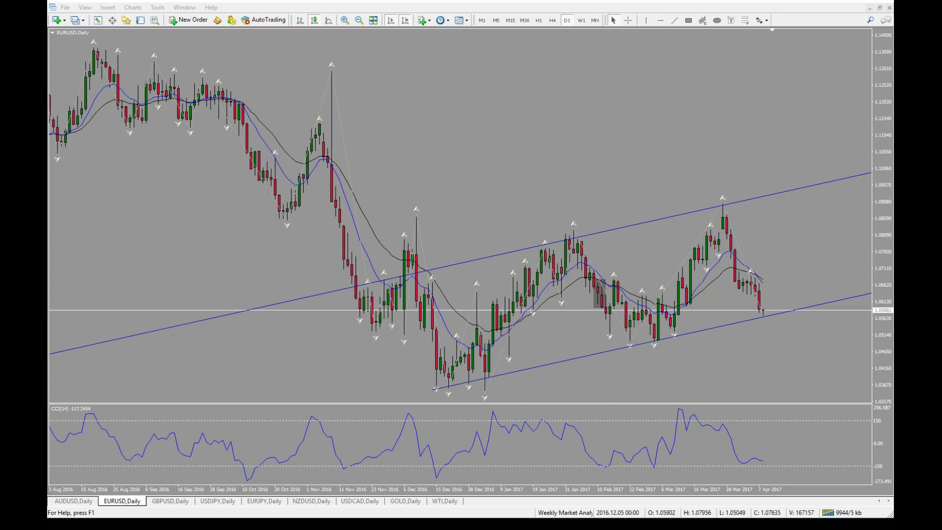
# Step: Sketch two small bullish candles at the lower channel line with an upward arrow, and mark the latest candle's lower wick
pyautogui.click(345, 20)
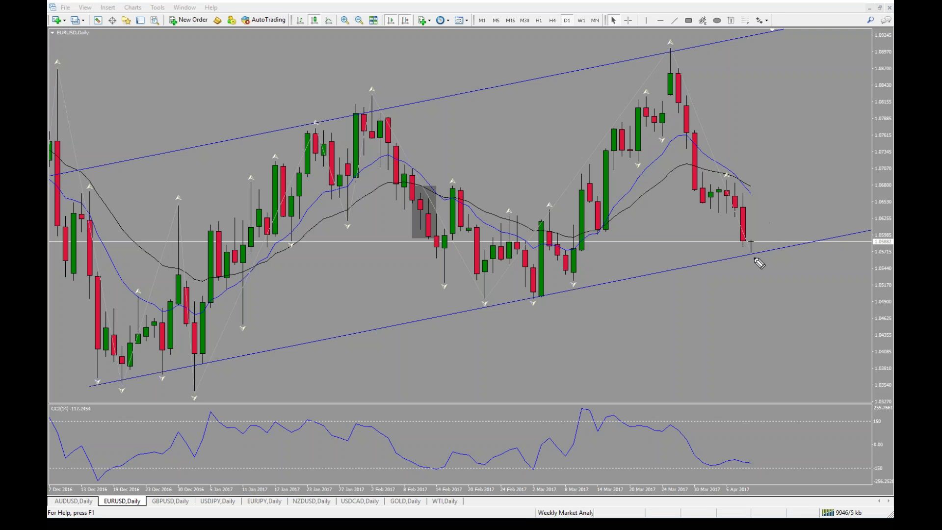
pyautogui.moveTo(753, 234); pyautogui.dragTo(758, 227)
pyautogui.moveTo(756, 239)
pyautogui.mouseDown()
pyautogui.moveTo(765, 248)
pyautogui.moveTo(805, 161)
pyautogui.moveTo(808, 172)
pyautogui.mouseUp()
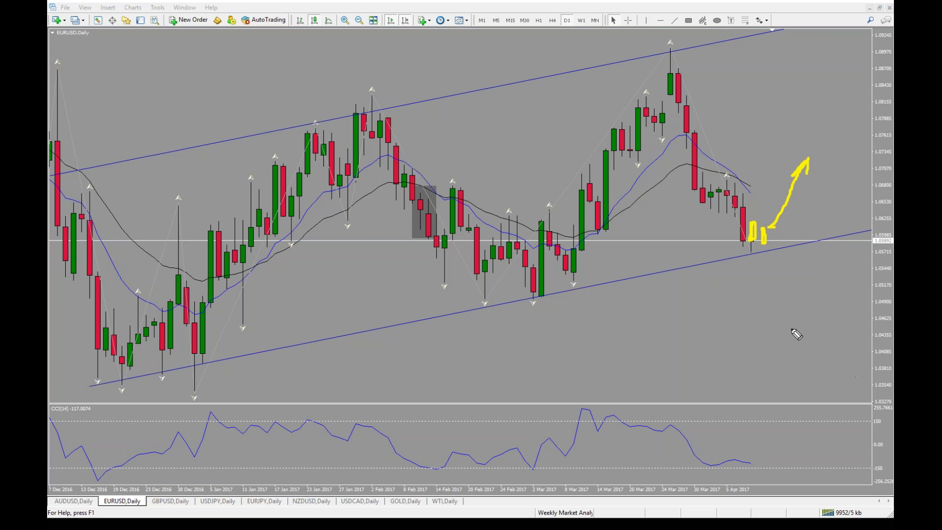
pyautogui.moveTo(757, 246); pyautogui.dragTo(757, 269)
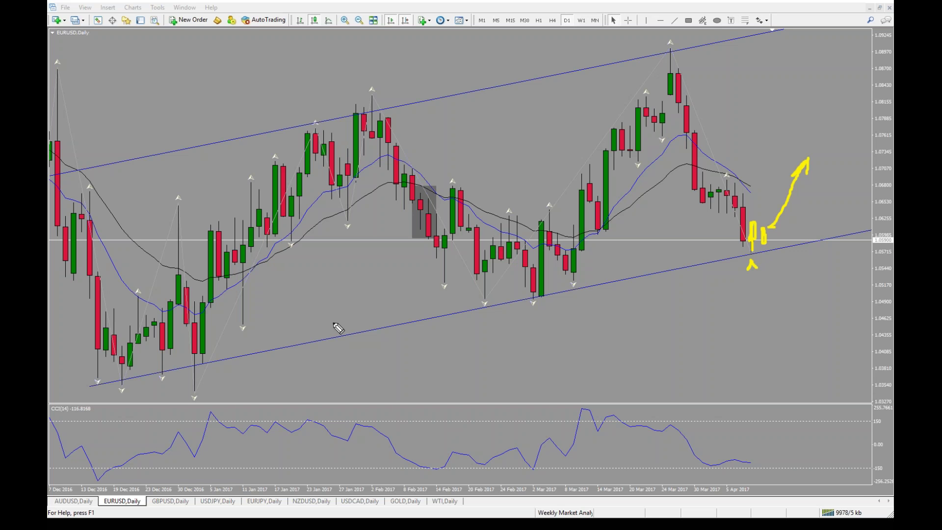
# Step: Number the price touches along the lower channel line 1 to 3 and mark two touches on the upper channel line
pyautogui.moveTo(137, 398); pyautogui.dragTo(208, 345)
pyautogui.moveTo(514, 281)
pyautogui.mouseDown()
pyautogui.moveTo(526, 260)
pyautogui.moveTo(560, 323)
pyautogui.moveTo(584, 322)
pyautogui.mouseUp()
pyautogui.moveTo(343, 135); pyautogui.dragTo(347, 64)
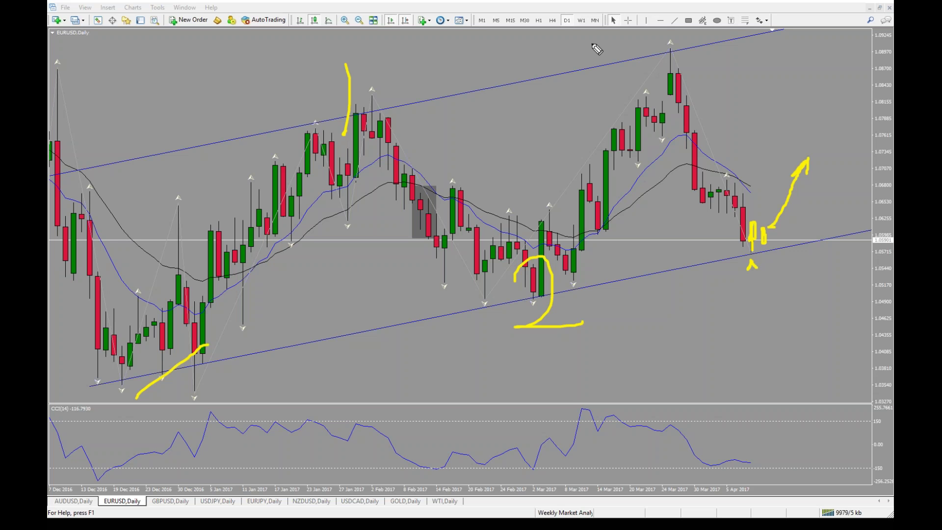
pyautogui.moveTo(606, 35)
pyautogui.mouseDown()
pyautogui.moveTo(669, 49)
pyautogui.moveTo(643, 63)
pyautogui.mouseUp()
pyautogui.moveTo(752, 297); pyautogui.dragTo(735, 344)
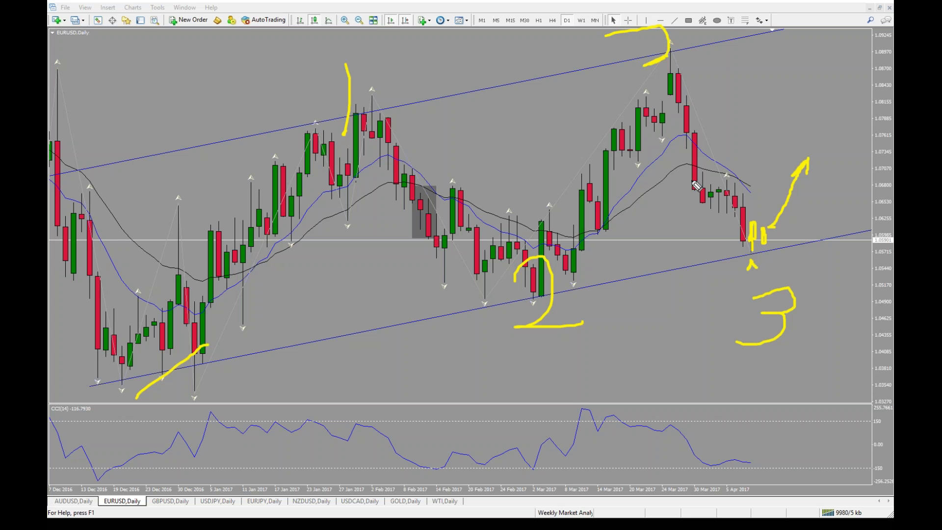
# Step: Shade the small consolidation below the moving averages, add a downward arrow from it, and clear all yellow marks
pyautogui.moveTo(704, 197); pyautogui.dragTo(731, 185)
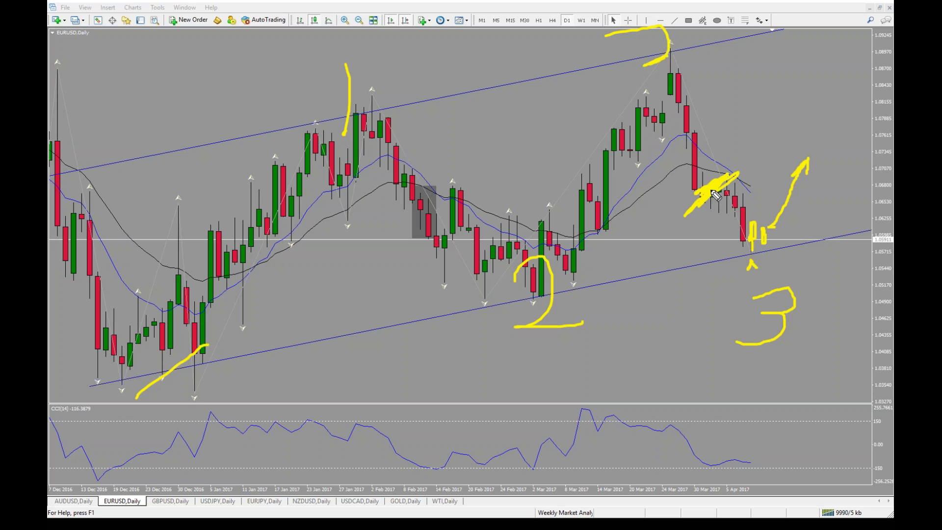
pyautogui.moveTo(712, 200)
pyautogui.mouseDown()
pyautogui.moveTo(720, 241)
pyautogui.moveTo(724, 223)
pyautogui.mouseUp()
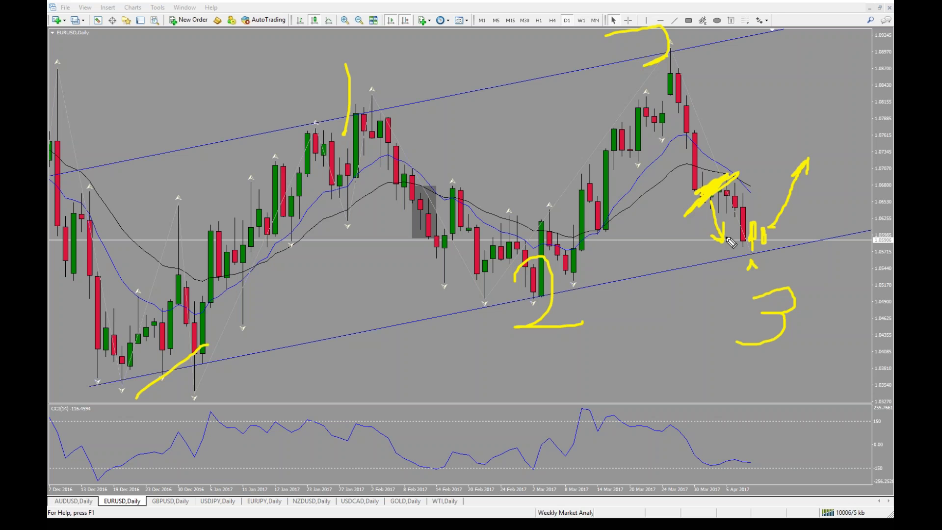
pyautogui.press('Escape')
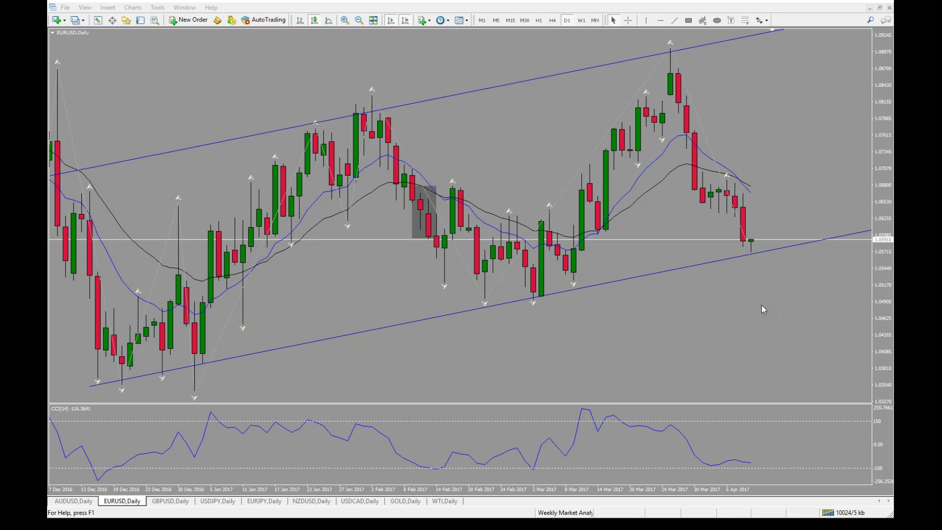
# Step: Sketch a tall bullish candle from the latest price up to the moving averages with a rising path, and undo the strokes
pyautogui.moveTo(750, 242); pyautogui.dragTo(749, 185)
pyautogui.moveTo(747, 241)
pyautogui.mouseDown()
pyautogui.moveTo(749, 190)
pyautogui.moveTo(754, 248)
pyautogui.mouseUp()
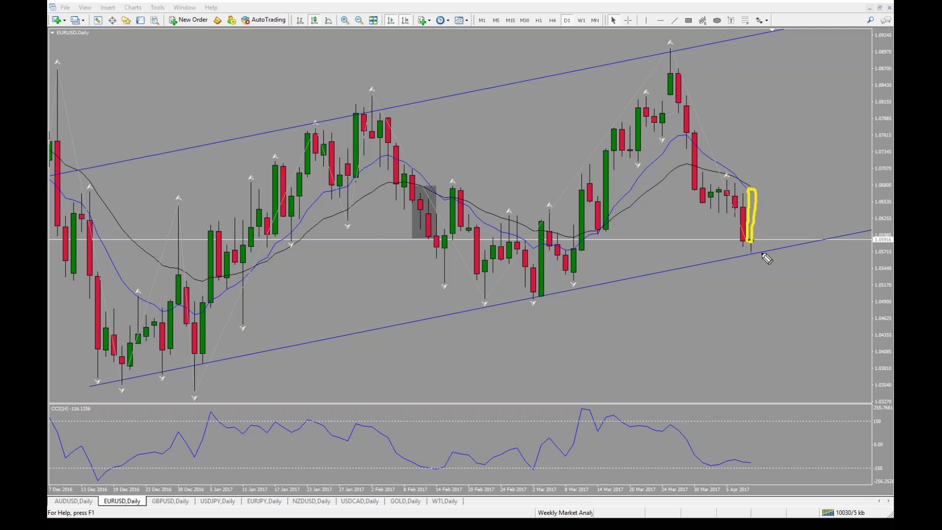
pyautogui.moveTo(761, 187)
pyautogui.mouseDown()
pyautogui.moveTo(794, 123)
pyautogui.moveTo(776, 136)
pyautogui.moveTo(804, 140)
pyautogui.mouseUp()
pyautogui.hotkey('ctrl', 'z')
pyautogui.hotkey('ctrl', 'z')
pyautogui.hotkey('ctrl', 'z')
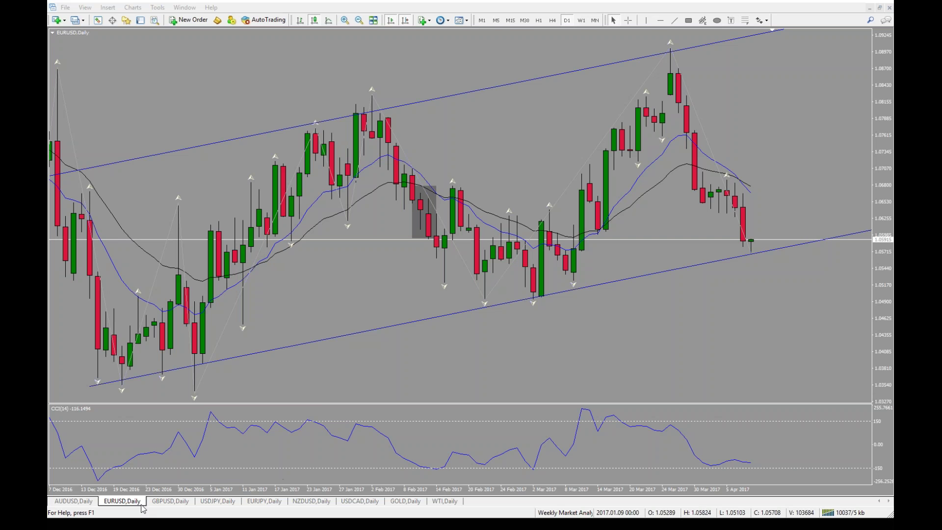
# Step: Switch to the GBPUSD daily chart and delete the large shaded rectangle covering the price range from October 2016 onward
pyautogui.click(164, 501)
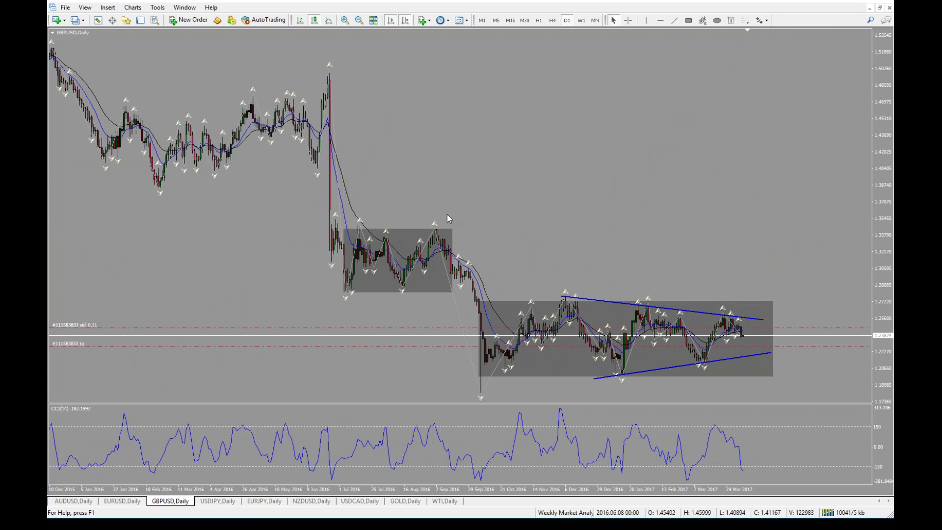
pyautogui.click(345, 20)
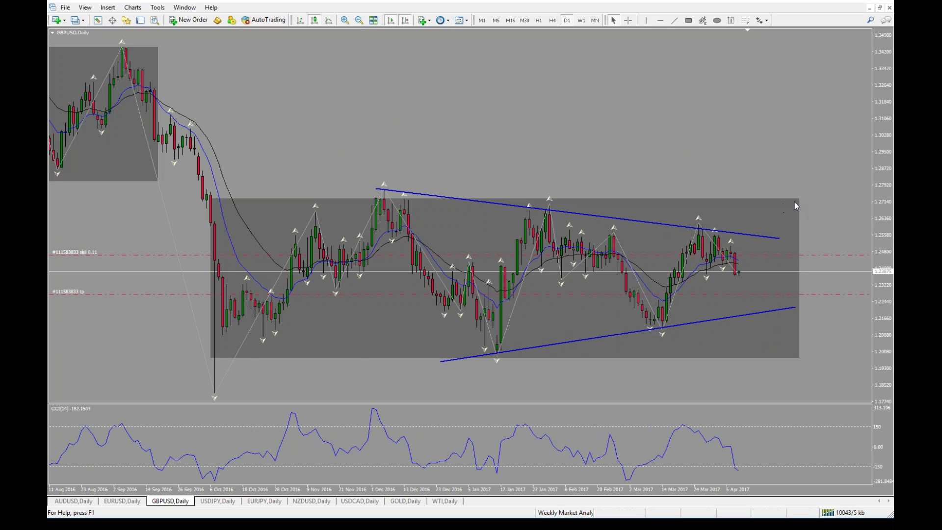
pyautogui.press('Delete')
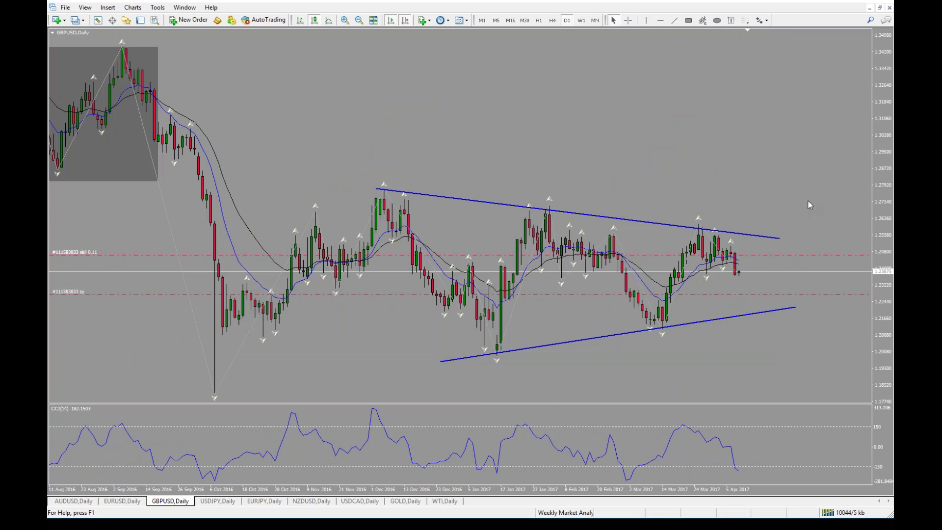
# Step: Circle the two-candle top just below the upper triangle line around 31 March in yellow, and erase the mark
pyautogui.click(344, 22)
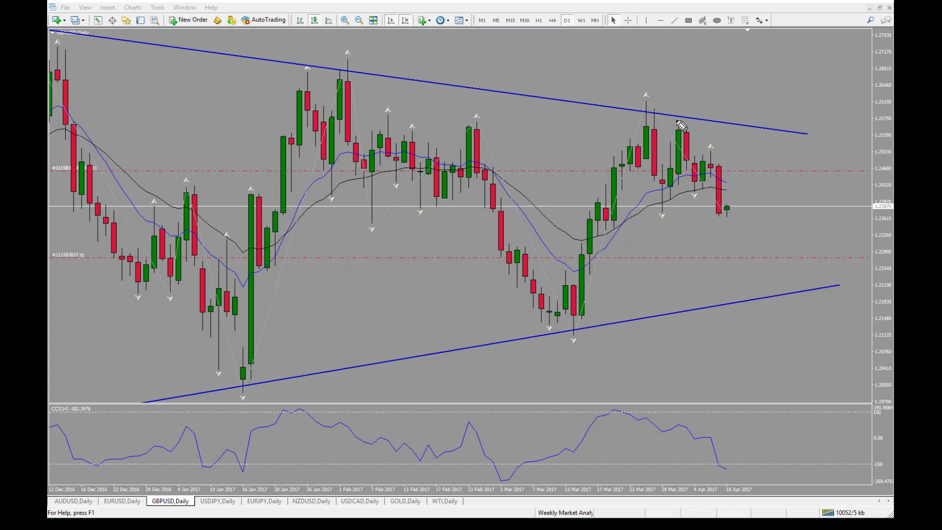
pyautogui.moveTo(676, 117)
pyautogui.mouseDown()
pyautogui.moveTo(670, 140)
pyautogui.moveTo(684, 185)
pyautogui.moveTo(697, 167)
pyautogui.moveTo(684, 123)
pyautogui.mouseUp()
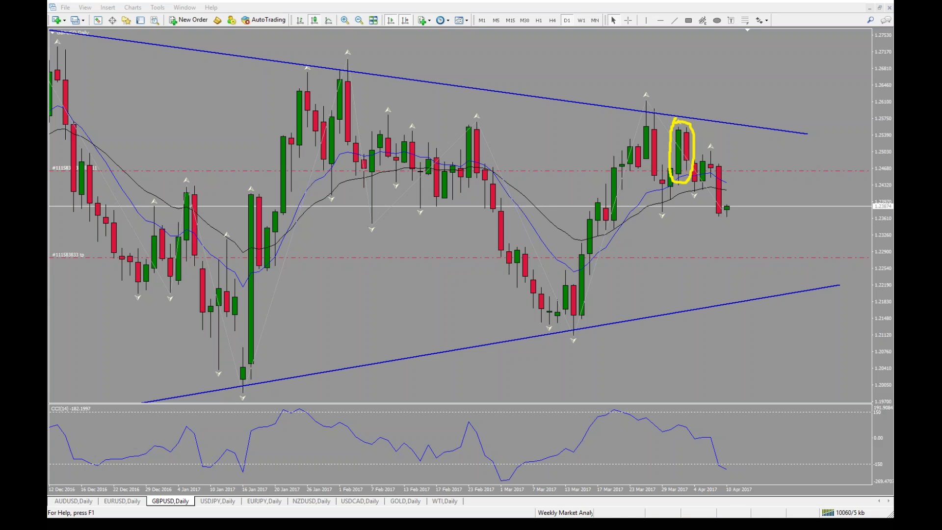
pyautogui.press('Escape')
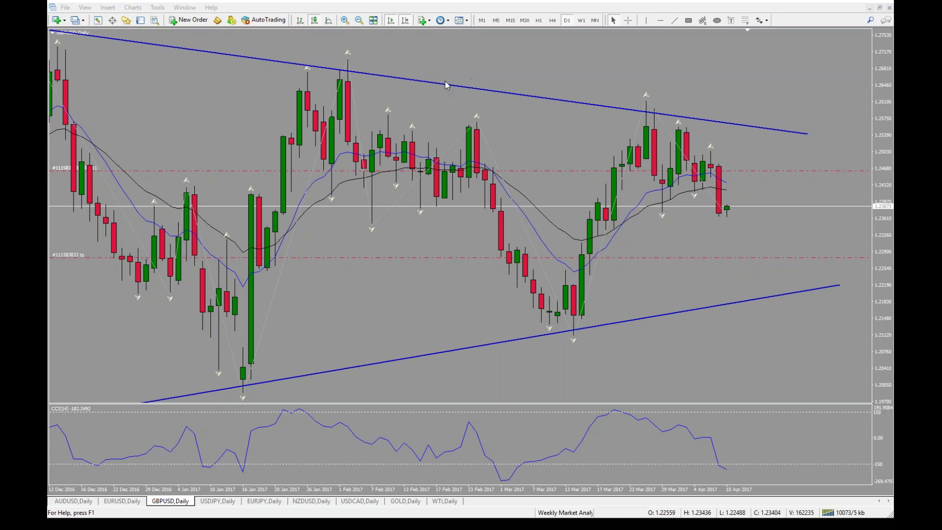
# Step: Draw a shaded rectangle over the two-candle top from 31 March to 3 April below the upper triangle line
pyautogui.click(359, 21)
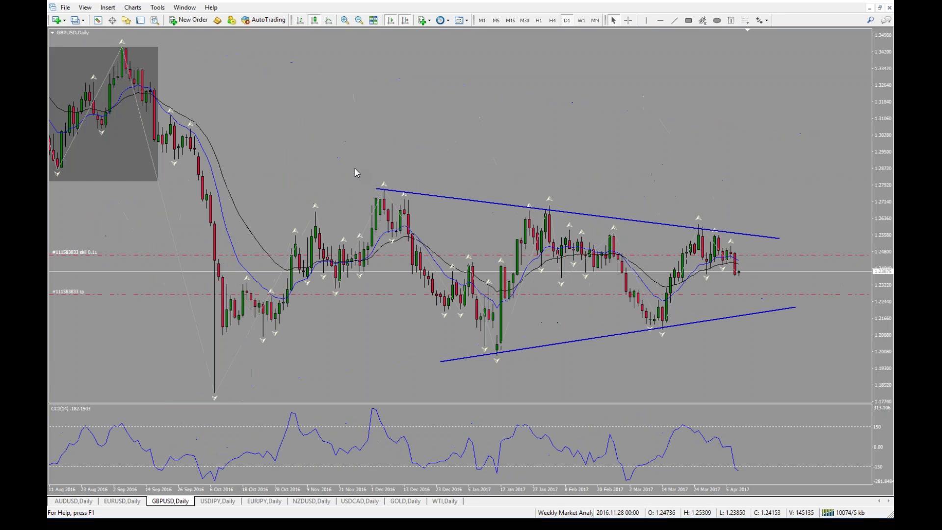
pyautogui.click(344, 21)
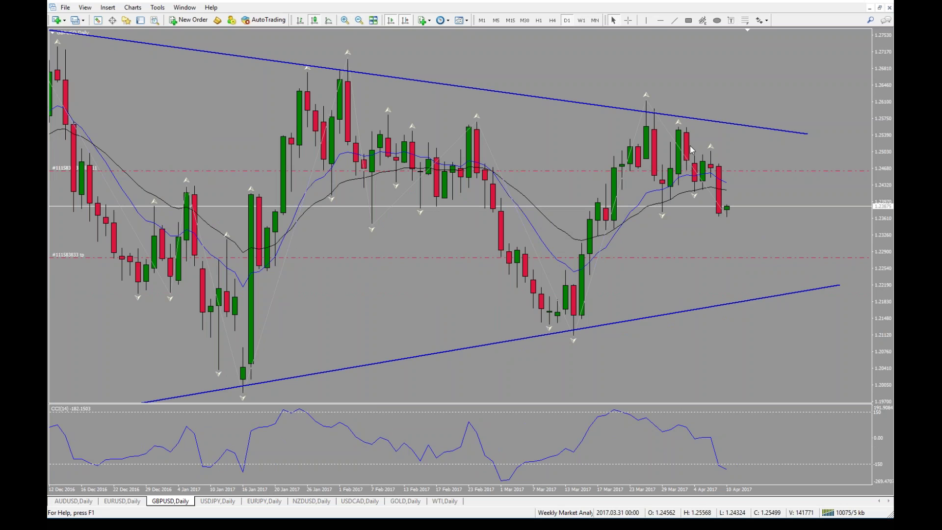
pyautogui.click(688, 20)
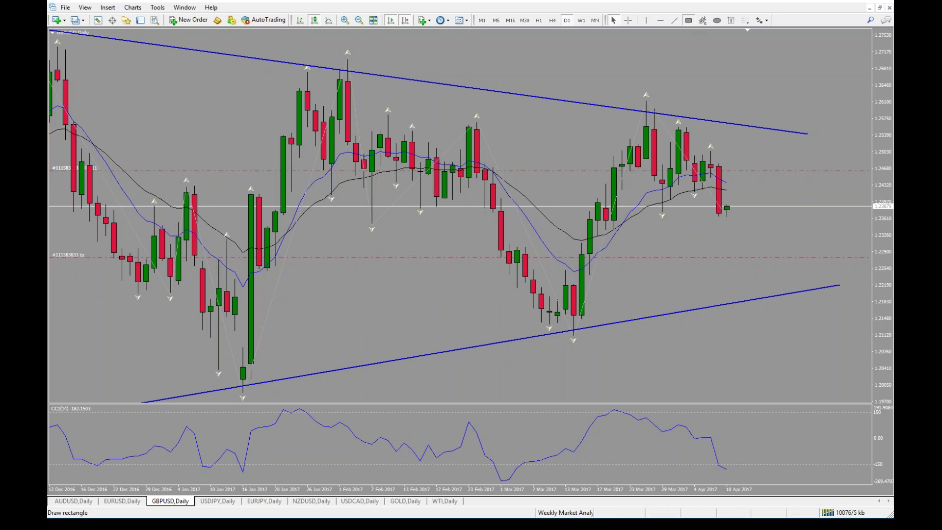
pyautogui.moveTo(691, 173); pyautogui.dragTo(670, 126)
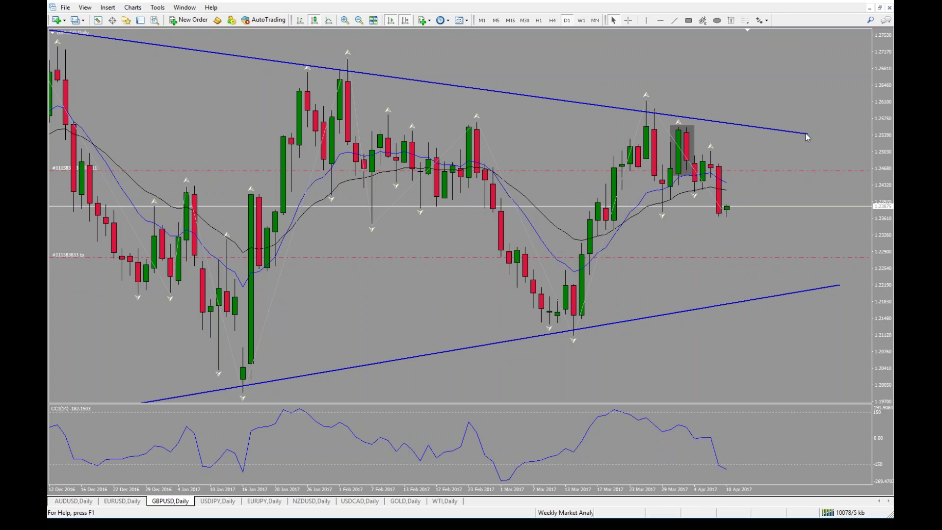
# Step: Lower the later end of the upper triangle trendline so it meets the top of the boxed candles, and deselect it
pyautogui.moveTo(806, 136); pyautogui.dragTo(788, 149)
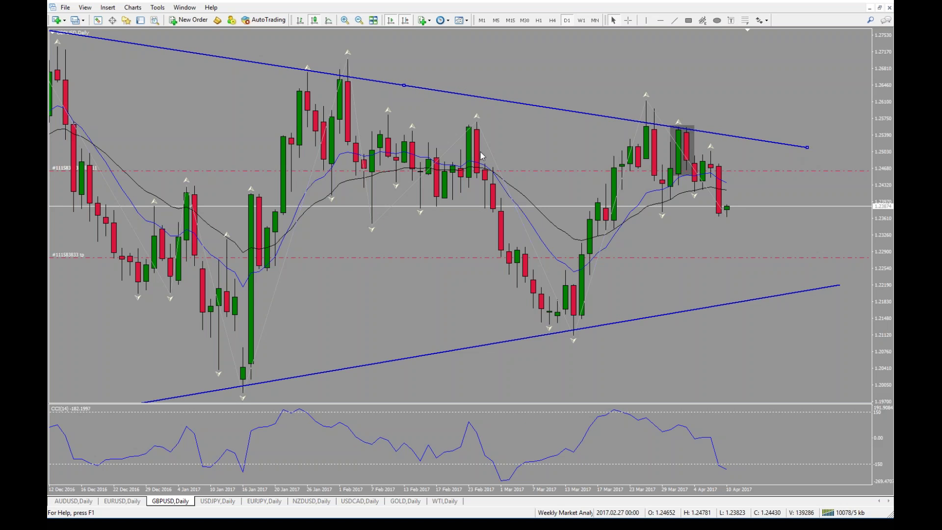
pyautogui.click(359, 20)
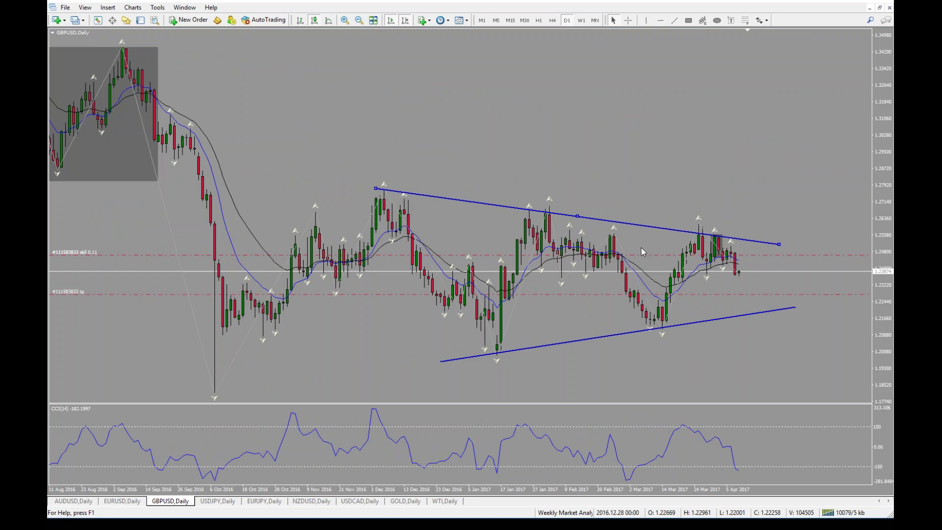
pyautogui.doubleClick(772, 243)
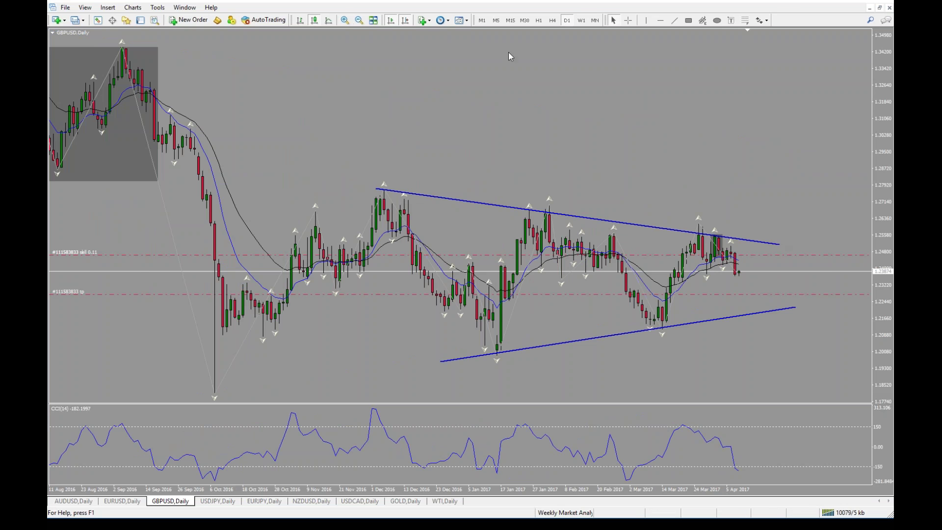
# Step: Circle the two-candle top at the upper triangle line, underline its close, and draw a horizontal line above its high
pyautogui.click(349, 19)
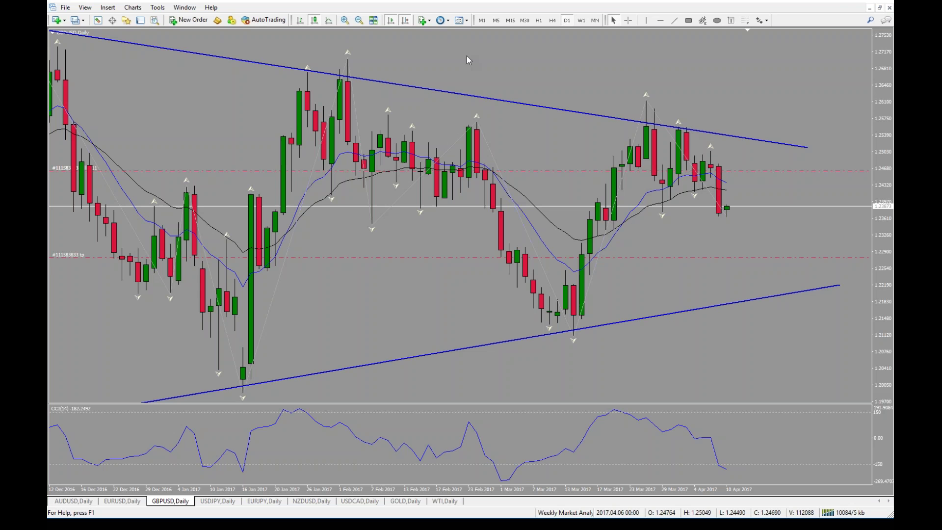
pyautogui.click(344, 20)
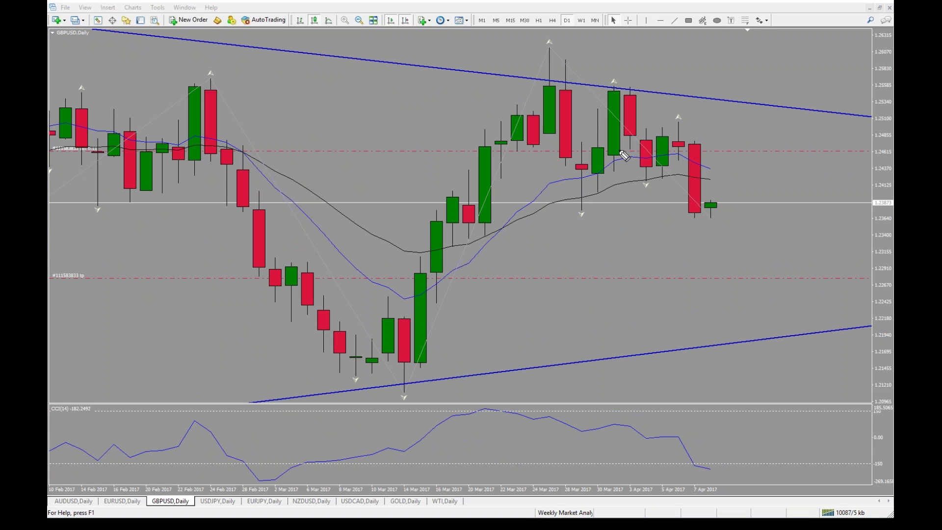
pyautogui.moveTo(621, 150); pyautogui.dragTo(642, 153)
pyautogui.moveTo(605, 76)
pyautogui.mouseDown()
pyautogui.moveTo(593, 152)
pyautogui.moveTo(638, 165)
pyautogui.moveTo(634, 88)
pyautogui.moveTo(602, 78)
pyautogui.mouseUp()
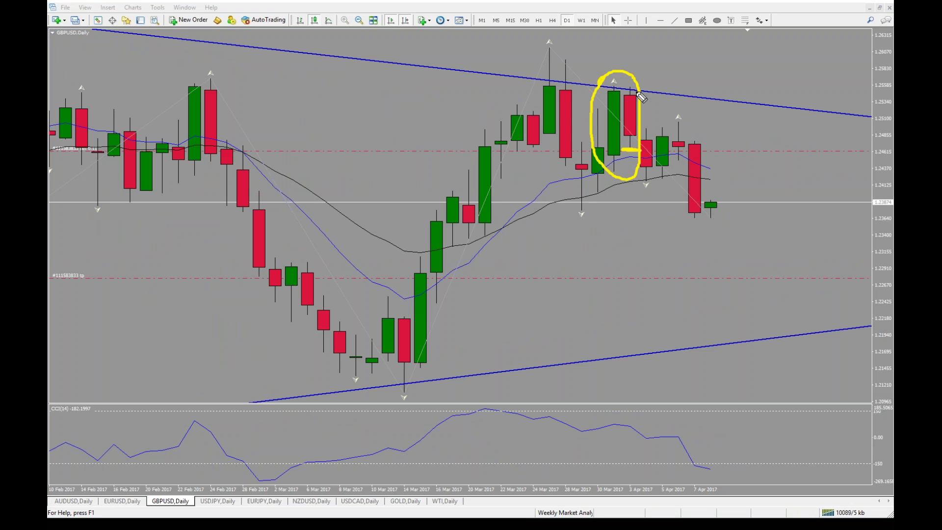
pyautogui.moveTo(594, 76); pyautogui.dragTo(711, 75)
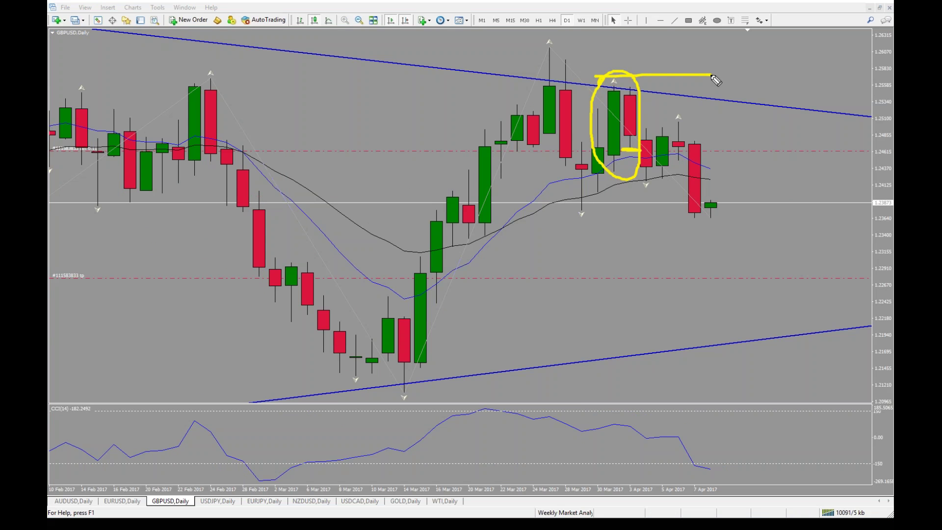
# Step: Underline the latest candle's level and draw a curved arrow from the line above the high down to the sell entry, labelled BE
pyautogui.moveTo(660, 210); pyautogui.dragTo(679, 209)
pyautogui.moveTo(745, 210); pyautogui.dragTo(745, 208)
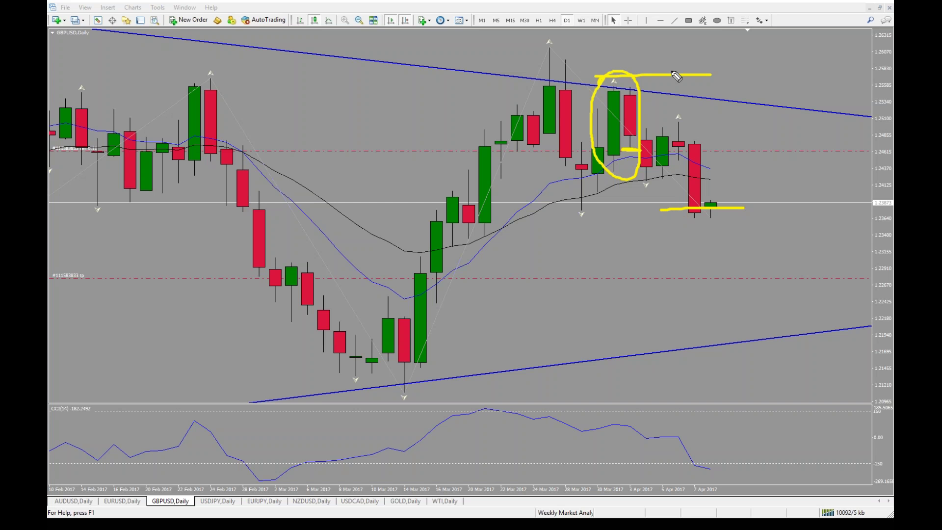
pyautogui.moveTo(672, 72)
pyautogui.mouseDown()
pyautogui.moveTo(709, 44)
pyautogui.moveTo(748, 88)
pyautogui.moveTo(755, 147)
pyautogui.moveTo(748, 139)
pyautogui.moveTo(760, 146)
pyautogui.moveTo(764, 134)
pyautogui.moveTo(786, 155)
pyautogui.moveTo(809, 154)
pyautogui.mouseUp()
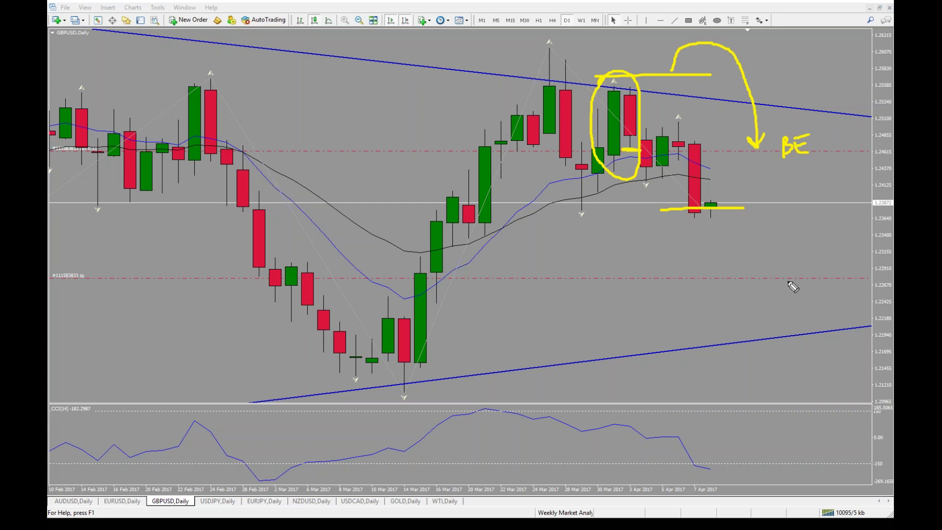
# Step: Highlight the take-profit level with yellow strokes, handwrite a number beside it, and clear all drawings
pyautogui.moveTo(836, 281); pyautogui.dragTo(752, 273)
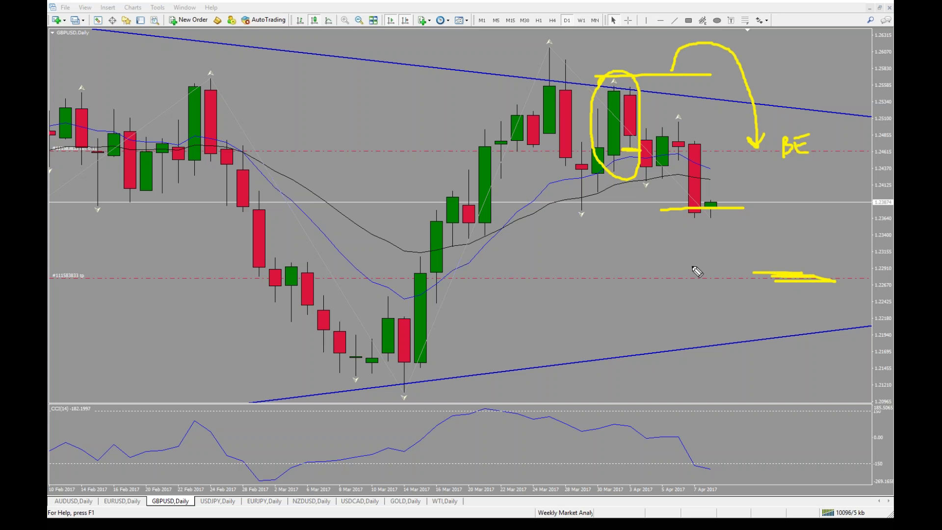
pyautogui.moveTo(693, 267)
pyautogui.mouseDown()
pyautogui.moveTo(697, 294)
pyautogui.moveTo(710, 253)
pyautogui.moveTo(719, 296)
pyautogui.moveTo(745, 298)
pyautogui.mouseUp()
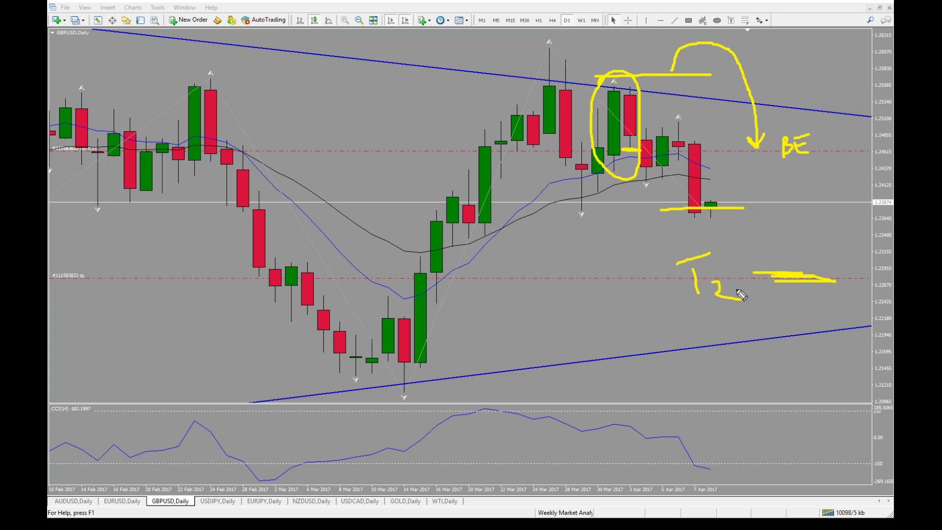
pyautogui.press('Escape')
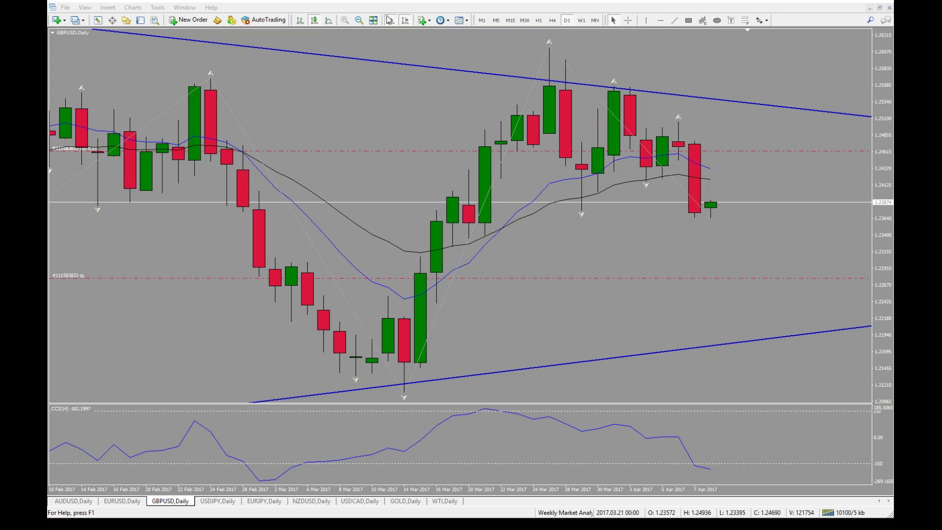
# Step: Number the triangle's touch points in yellow: 1 and 2 on the lower line, and 1, 2 and 3 on the upper line
pyautogui.click(360, 20)
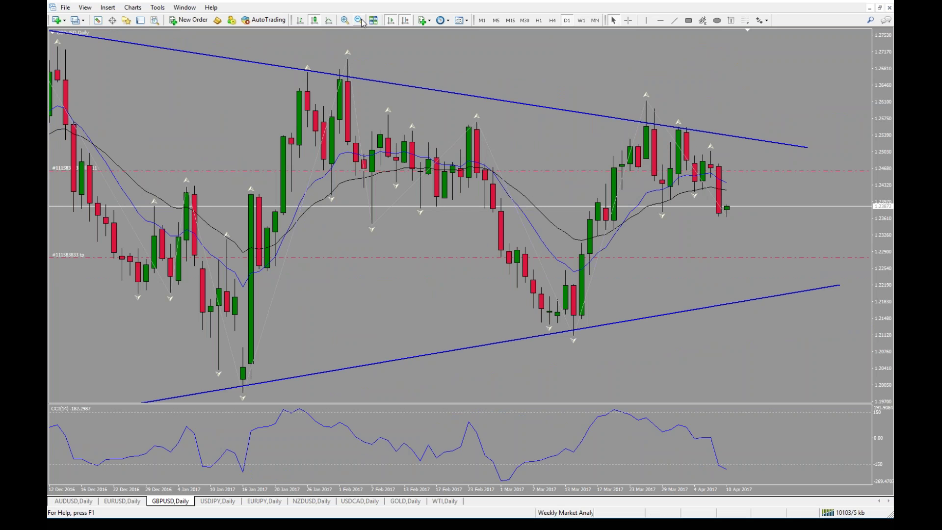
pyautogui.click(361, 20)
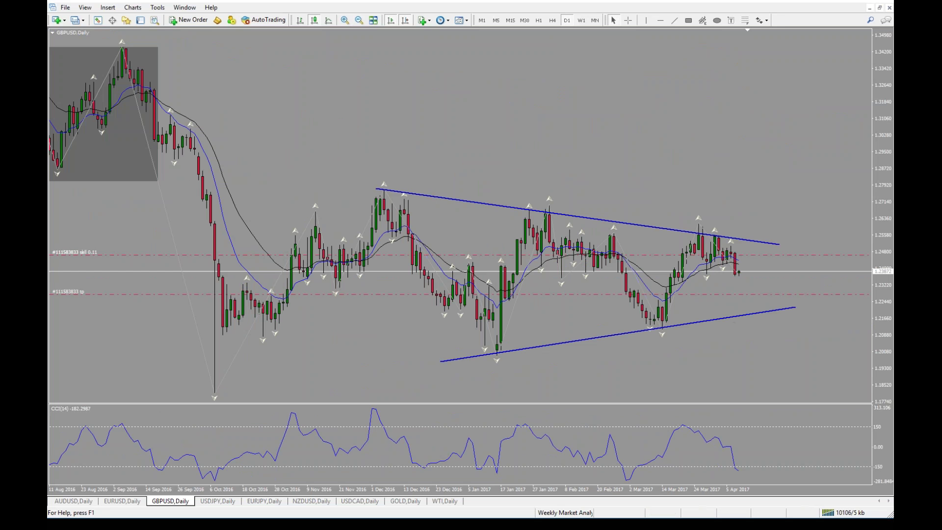
pyautogui.moveTo(495, 338); pyautogui.dragTo(498, 362)
pyautogui.moveTo(650, 321); pyautogui.dragTo(699, 345)
pyautogui.moveTo(395, 191); pyautogui.dragTo(403, 208)
pyautogui.moveTo(536, 195)
pyautogui.mouseDown()
pyautogui.moveTo(547, 216)
pyautogui.moveTo(587, 221)
pyautogui.mouseUp()
pyautogui.moveTo(698, 196)
pyautogui.mouseDown()
pyautogui.moveTo(721, 212)
pyautogui.moveTo(701, 231)
pyautogui.mouseUp()
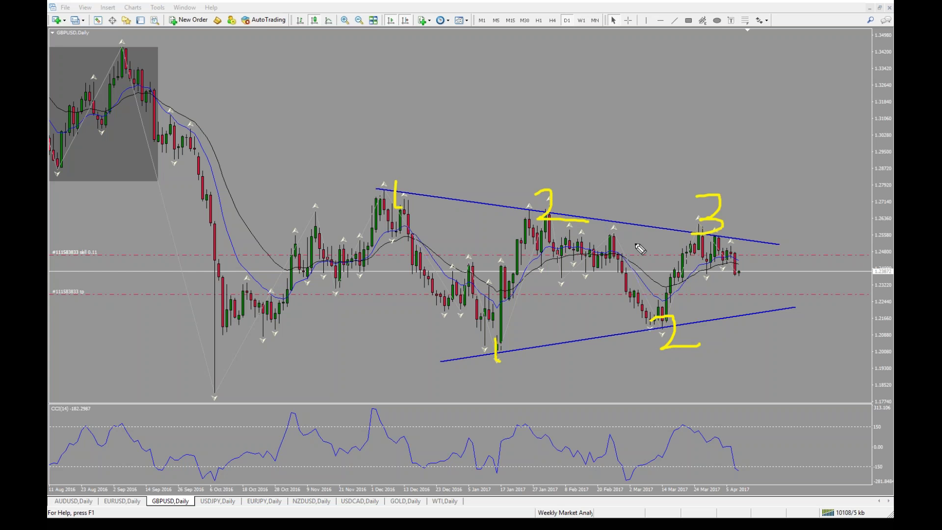
# Step: Clear the touch numbers, briefly highlight the take-profit level and the end of the lower triangle line in yellow, and remove the strokes
pyautogui.press('e')
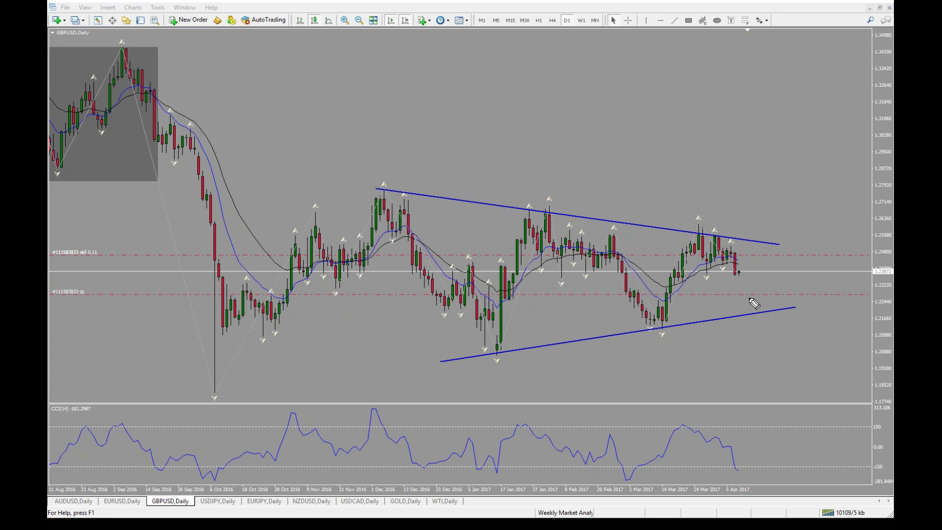
pyautogui.moveTo(731, 293); pyautogui.dragTo(774, 297)
pyautogui.moveTo(723, 318)
pyautogui.mouseDown()
pyautogui.moveTo(795, 310)
pyautogui.moveTo(728, 316)
pyautogui.mouseUp()
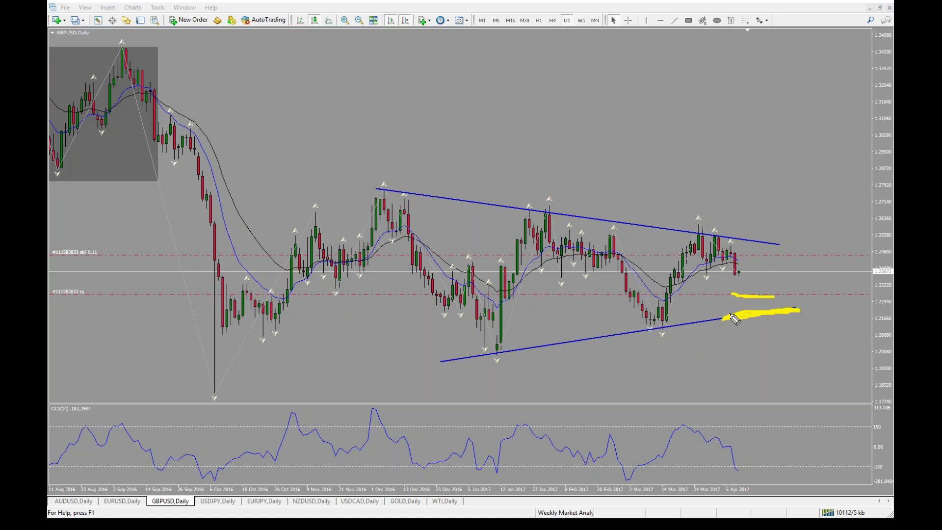
pyautogui.press('Escape')
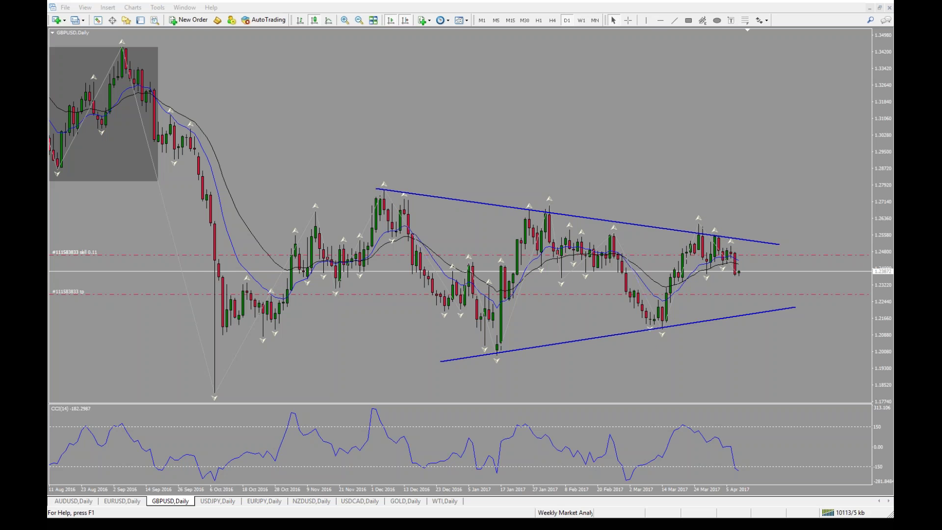
# Step: Switch from GBPUSD to the USDJPY daily chart, zoomed out to show the price history back to August 2016
pyautogui.click(344, 20)
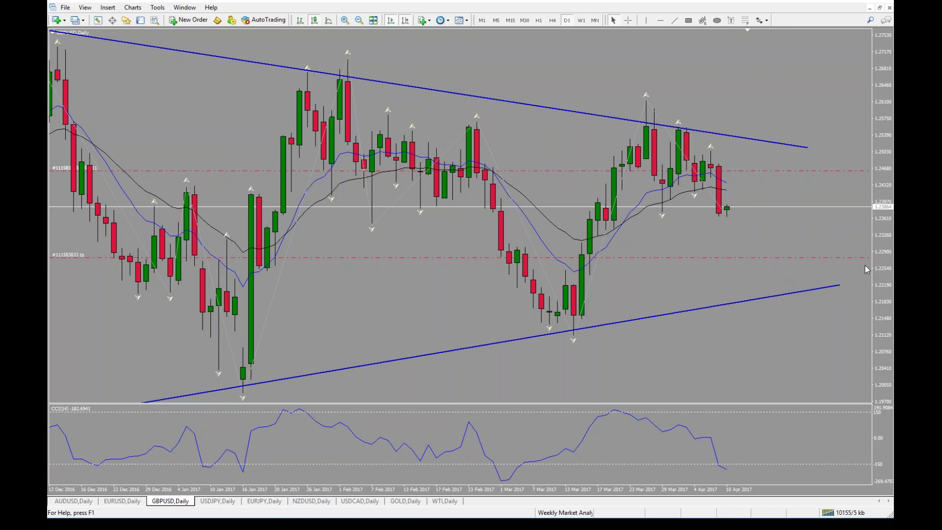
pyautogui.click(217, 500)
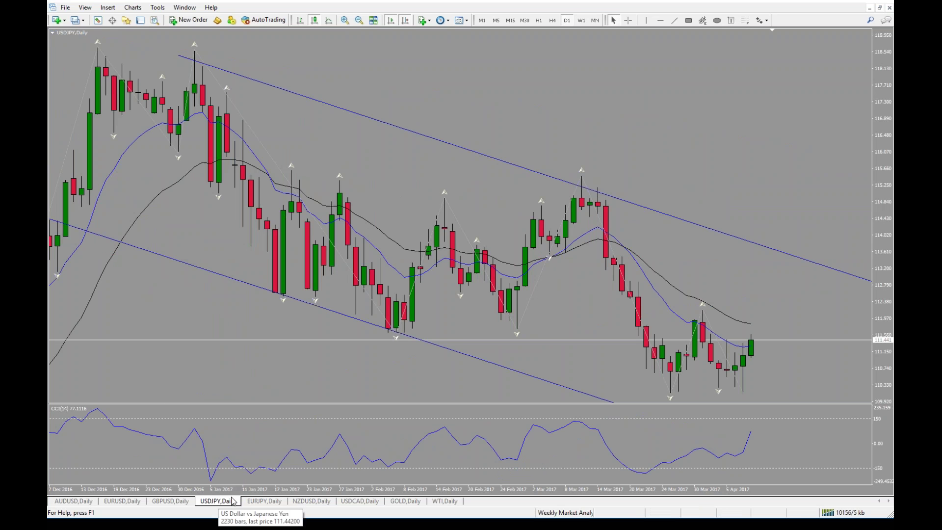
pyautogui.click(359, 20)
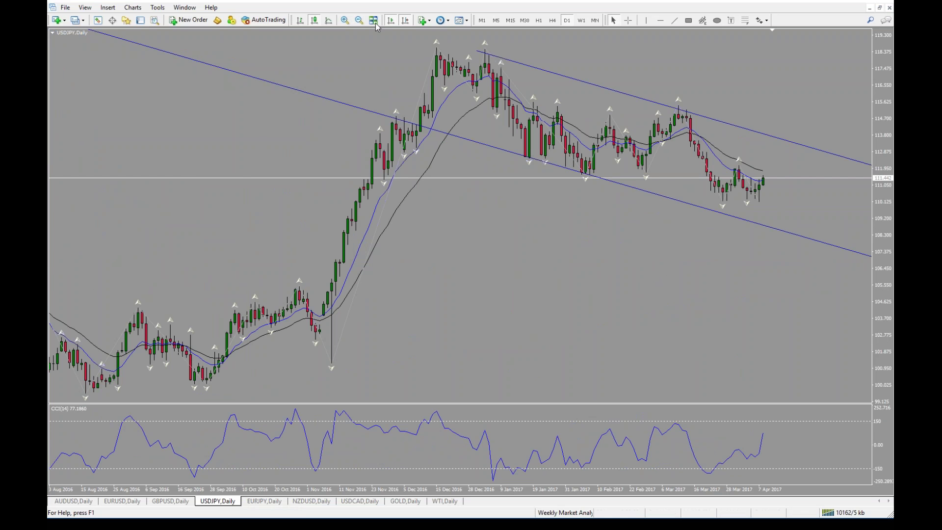
# Step: Try marking the February lows with a thin horizontal rectangle zone extended past the latest candle, and remove it again
pyautogui.click(344, 21)
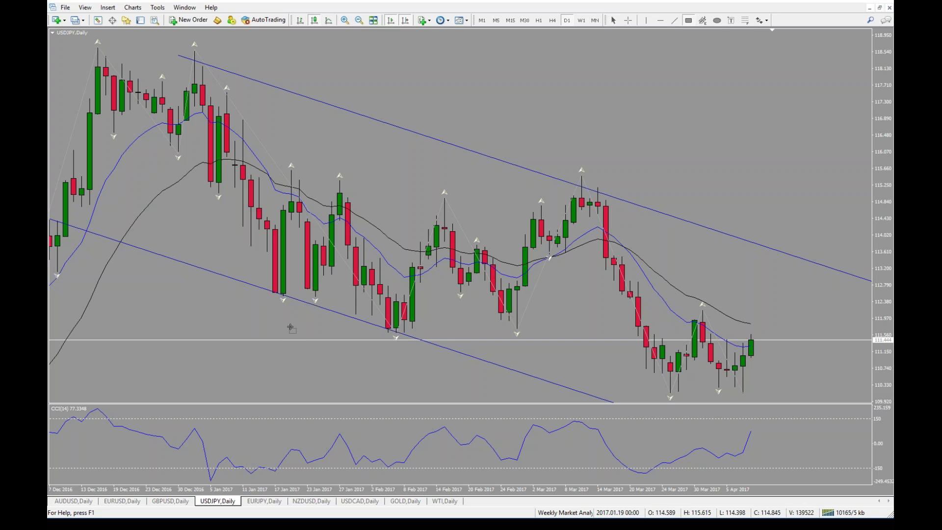
pyautogui.moveTo(290, 328); pyautogui.dragTo(802, 332)
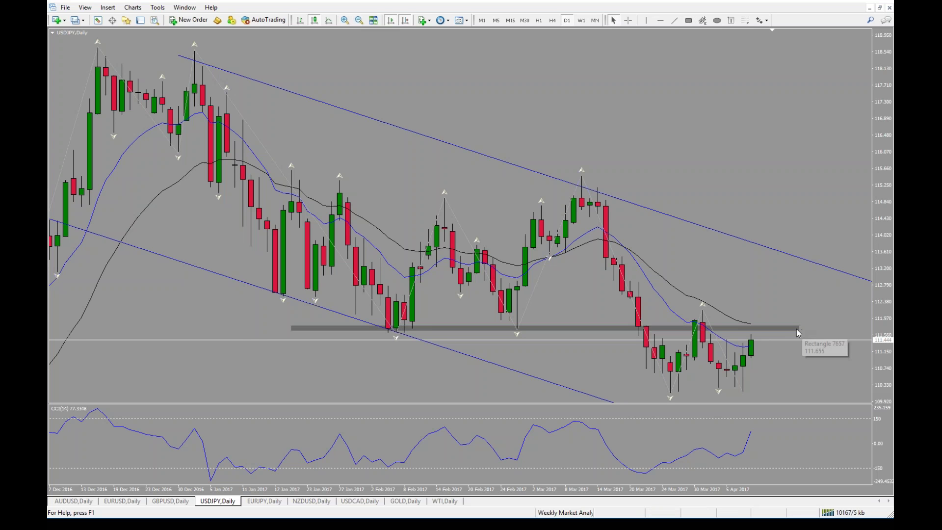
pyautogui.click(361, 22)
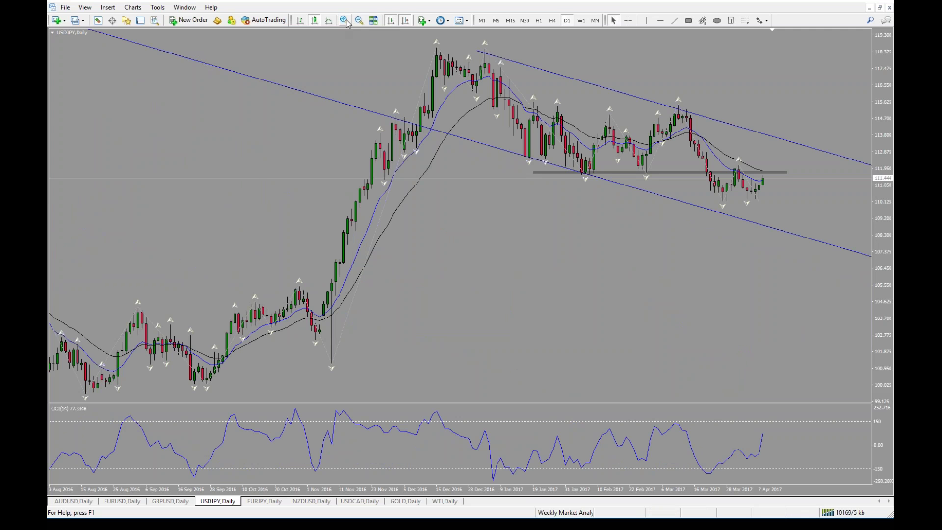
pyautogui.click(345, 20)
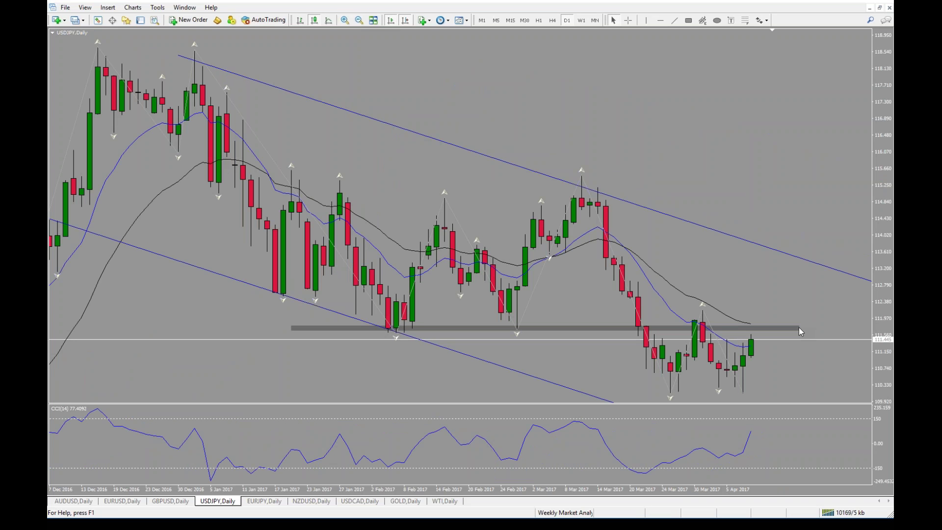
pyautogui.press('Delete')
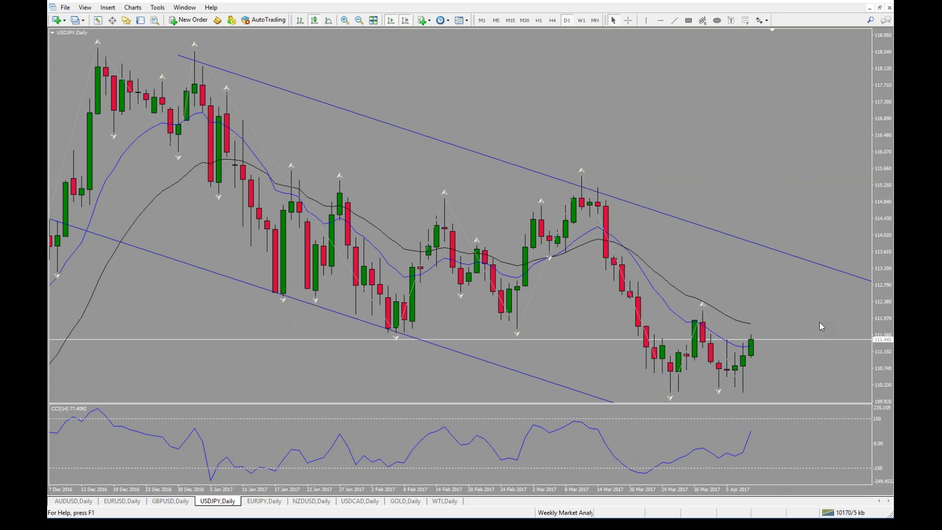
# Step: Delete the old descending channel from the USDJPY chart
pyautogui.scroll(3, 795, 332)
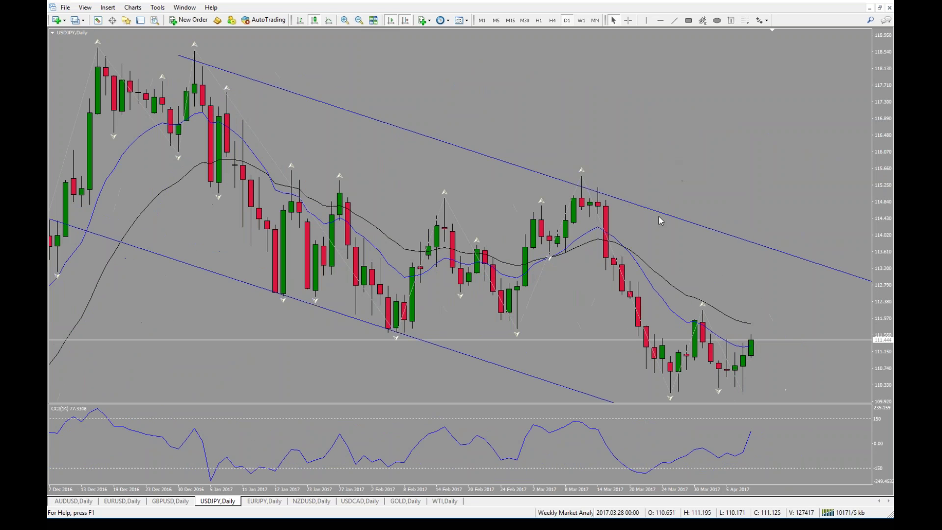
pyautogui.click(359, 20)
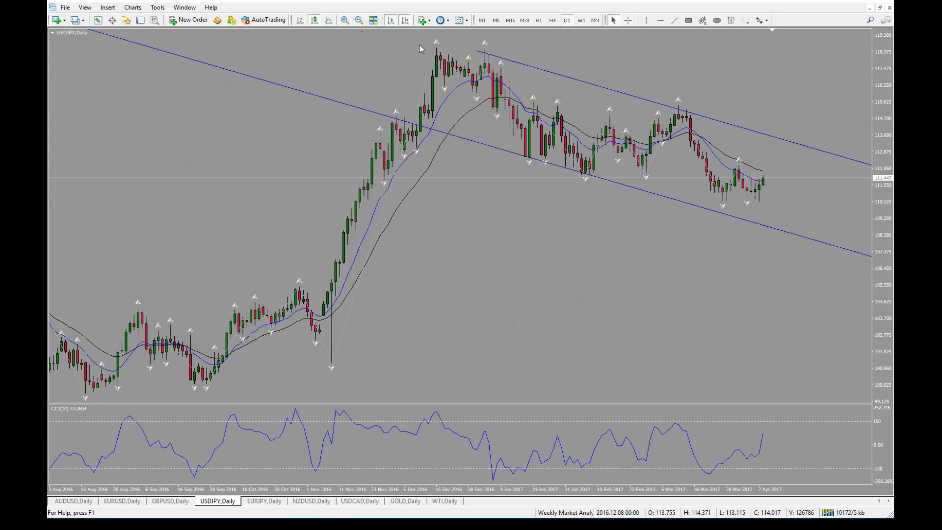
pyautogui.doubleClick(480, 52)
pyautogui.press('Delete')
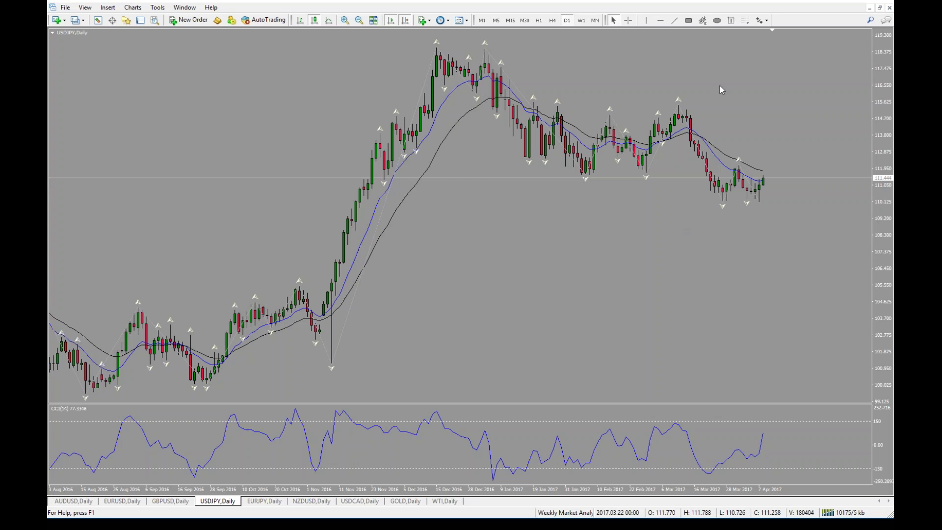
# Step: Draw a descending trendline along the December and March highs, and adjust both of its ends to fit the peaks
pyautogui.click(677, 21)
pyautogui.moveTo(463, 44); pyautogui.dragTo(806, 147)
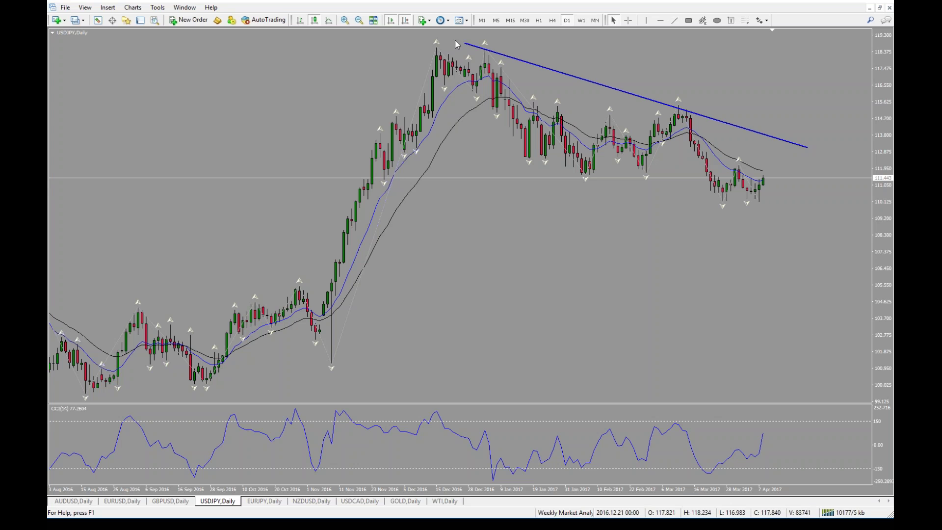
pyautogui.moveTo(464, 44); pyautogui.dragTo(416, 43)
pyautogui.moveTo(806, 148); pyautogui.dragTo(802, 143)
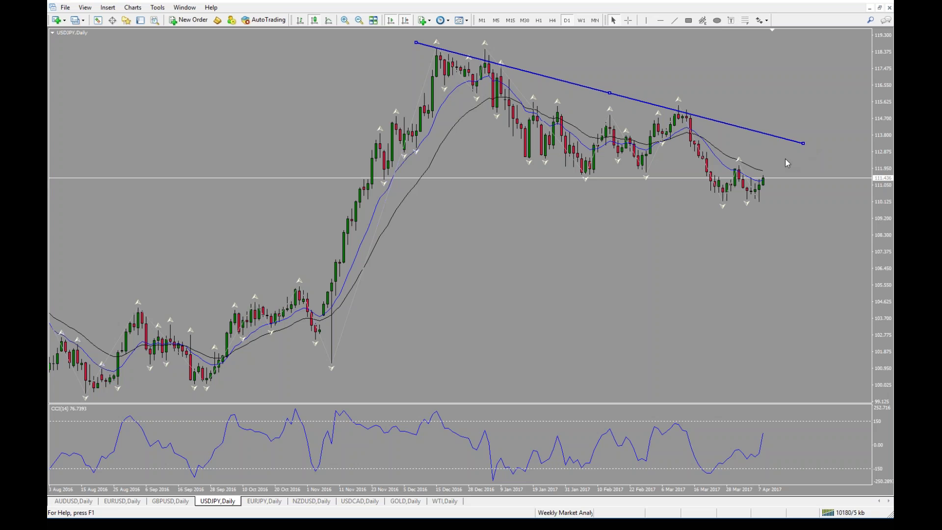
# Step: Draw a second descending trendline along the lows from January to April, and adjust both ends to fit them
pyautogui.click(675, 20)
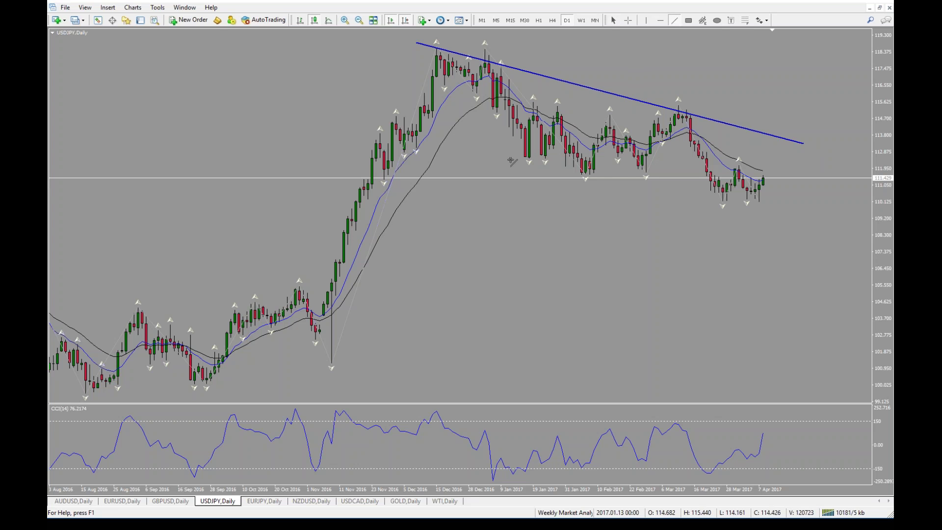
pyautogui.moveTo(505, 156)
pyautogui.mouseDown()
pyautogui.moveTo(810, 222)
pyautogui.moveTo(812, 213)
pyautogui.mouseUp()
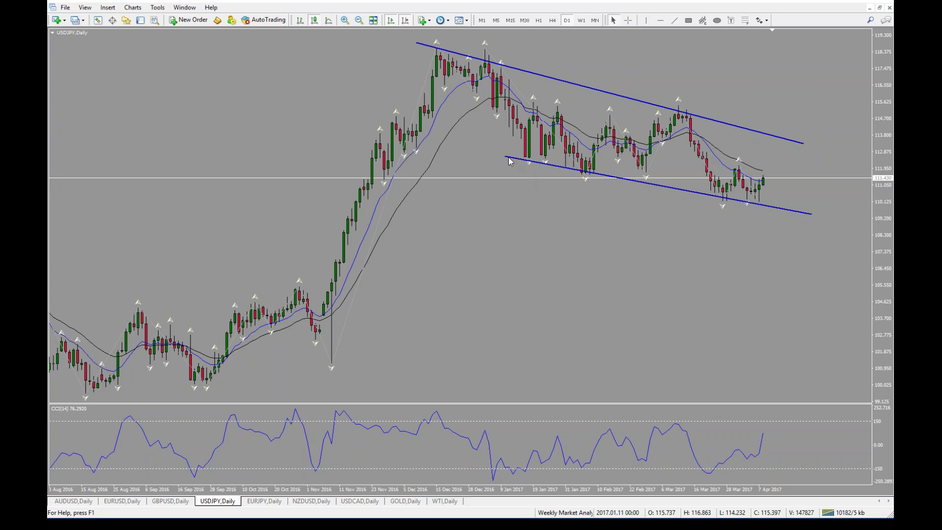
pyautogui.moveTo(505, 156); pyautogui.dragTo(505, 160)
pyautogui.moveTo(810, 215); pyautogui.dragTo(793, 213)
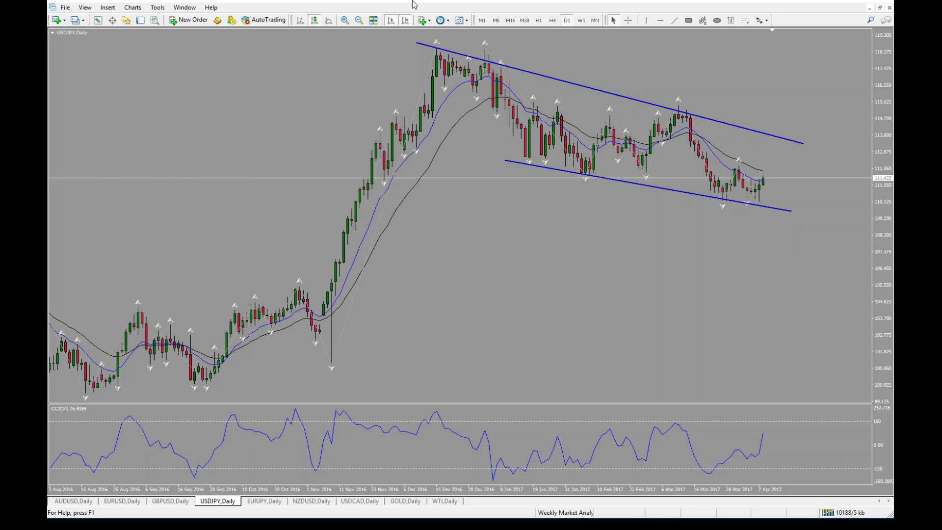
# Step: Circle the end of the upper trendline with a downward arrow below it, and circle the recent lows on the lower trendline
pyautogui.click(344, 20)
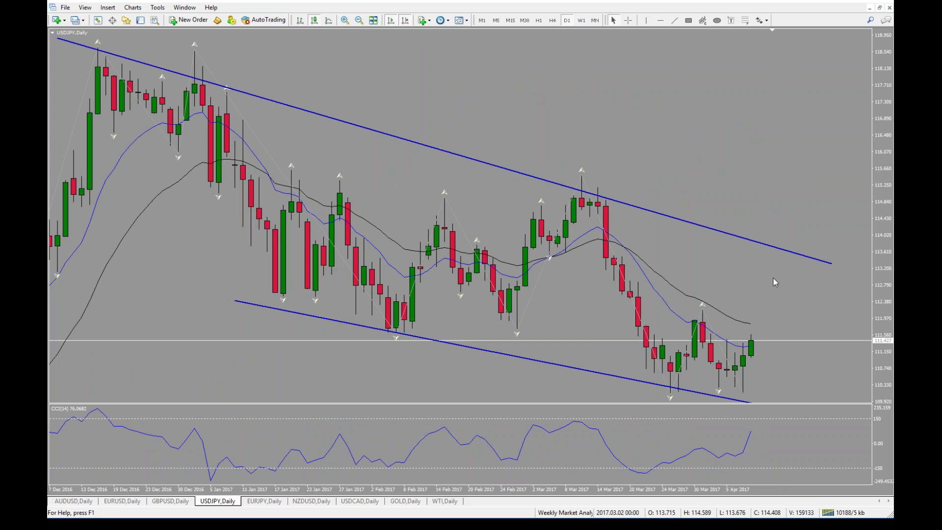
pyautogui.moveTo(871, 163); pyautogui.dragTo(871, 174)
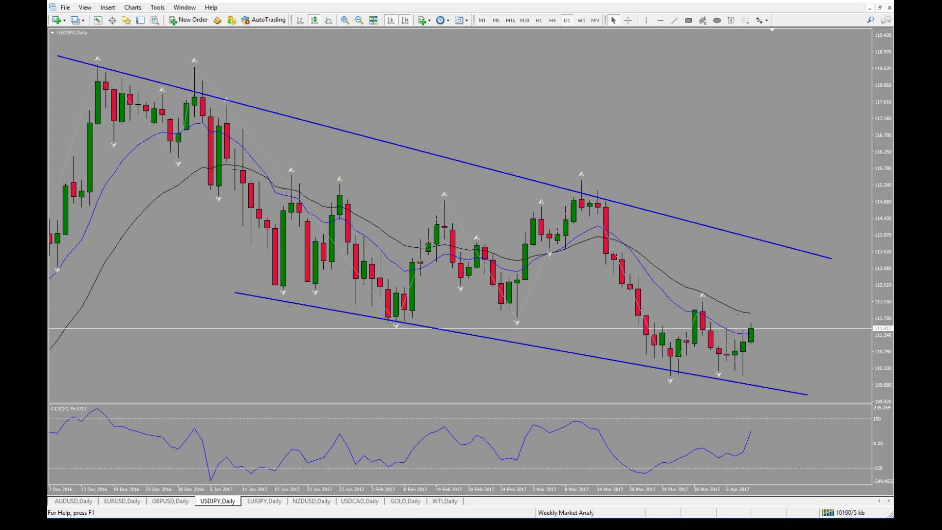
pyautogui.moveTo(813, 248)
pyautogui.mouseDown()
pyautogui.moveTo(815, 257)
pyautogui.moveTo(794, 264)
pyautogui.moveTo(808, 248)
pyautogui.moveTo(804, 301)
pyautogui.moveTo(818, 316)
pyautogui.mouseUp()
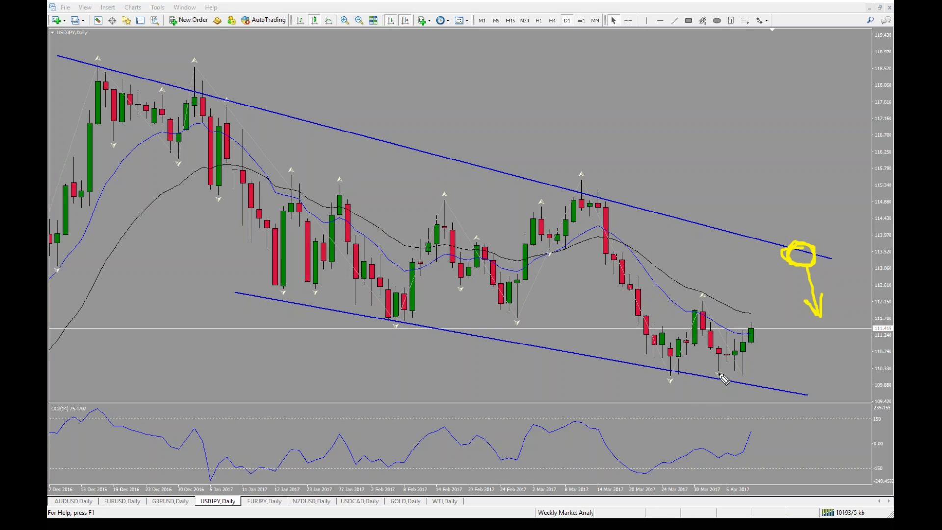
pyautogui.moveTo(651, 363)
pyautogui.mouseDown()
pyautogui.moveTo(743, 373)
pyautogui.moveTo(659, 365)
pyautogui.mouseUp()
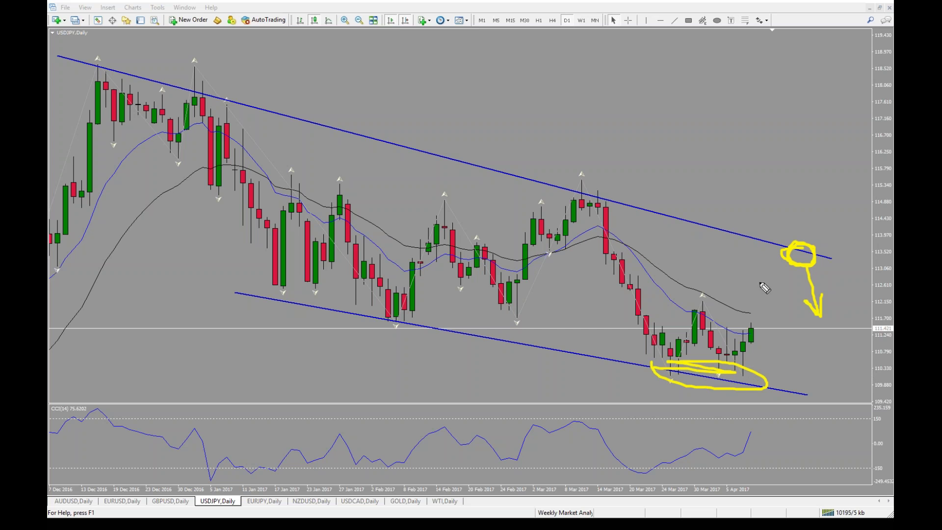
# Step: Sketch a possible drop from the latest candle through the lower trendline, and clear all drawings
pyautogui.moveTo(752, 327); pyautogui.dragTo(782, 391)
pyautogui.moveTo(783, 392); pyautogui.dragTo(804, 435)
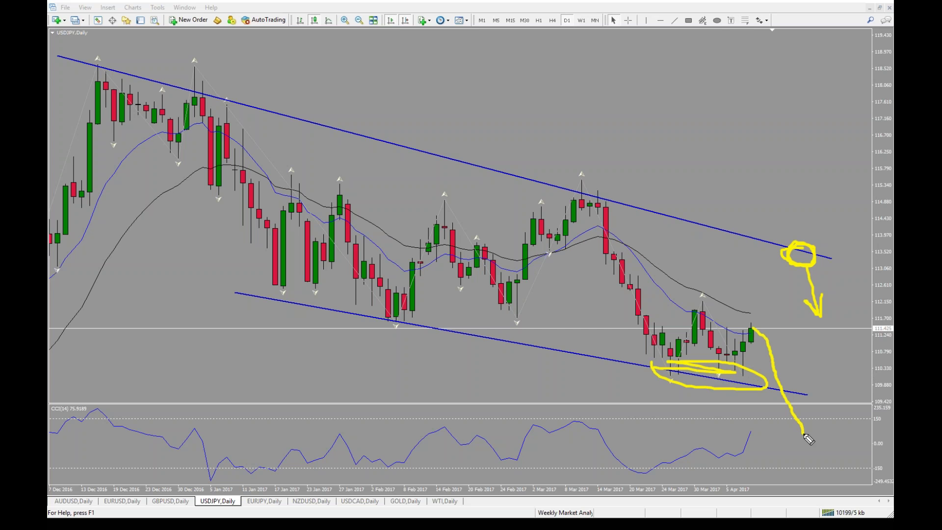
pyautogui.press('e')
# Step: Sketch a rise from the latest candle toward a circled sell area on the upper trendline with a downward arrow, and clear the drawings
pyautogui.moveTo(823, 270)
pyautogui.mouseDown()
pyautogui.moveTo(794, 238)
pyautogui.moveTo(820, 271)
pyautogui.mouseUp()
pyautogui.moveTo(758, 322)
pyautogui.mouseDown()
pyautogui.moveTo(785, 280)
pyautogui.moveTo(815, 322)
pyautogui.moveTo(819, 297)
pyautogui.mouseUp()
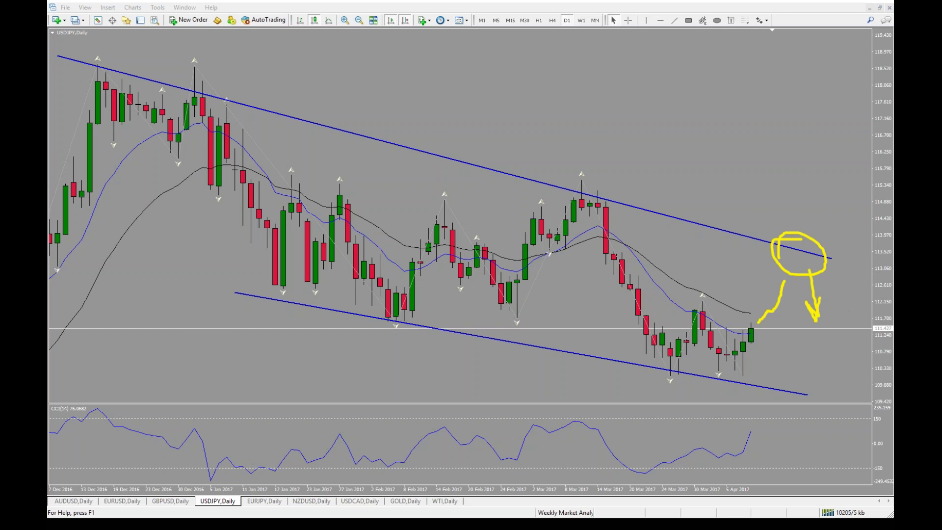
pyautogui.press('Escape')
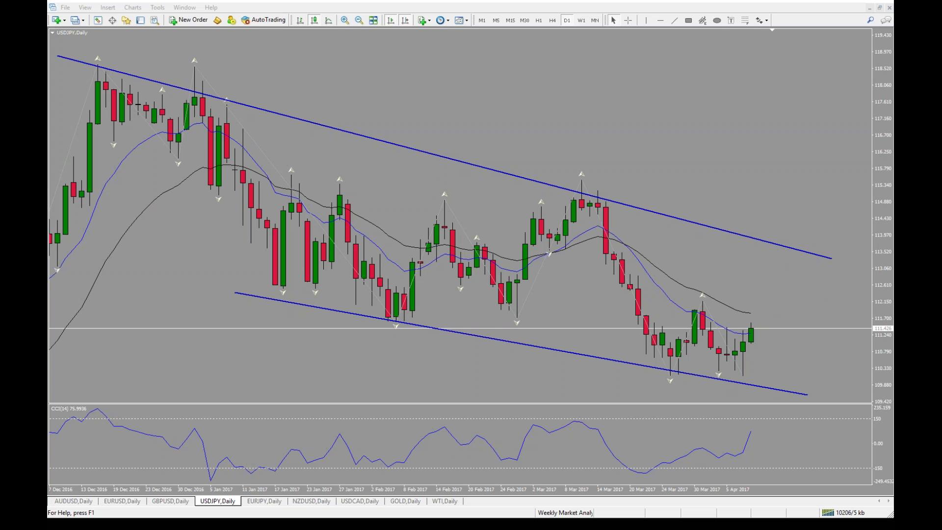
# Step: On the EURJPY daily chart, mark the candle at the lower triangle line with a yellow dot, trace that line, and clear the marks
pyautogui.click(263, 506)
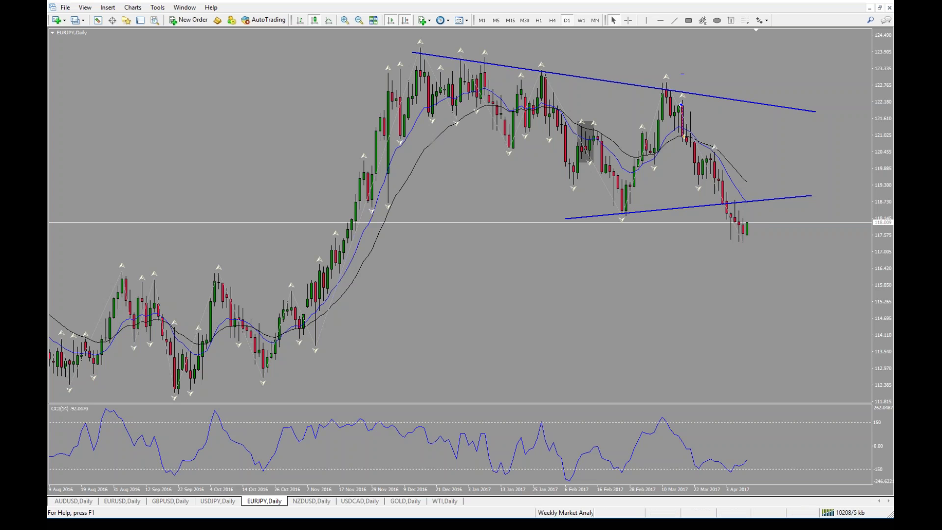
pyautogui.click(726, 202)
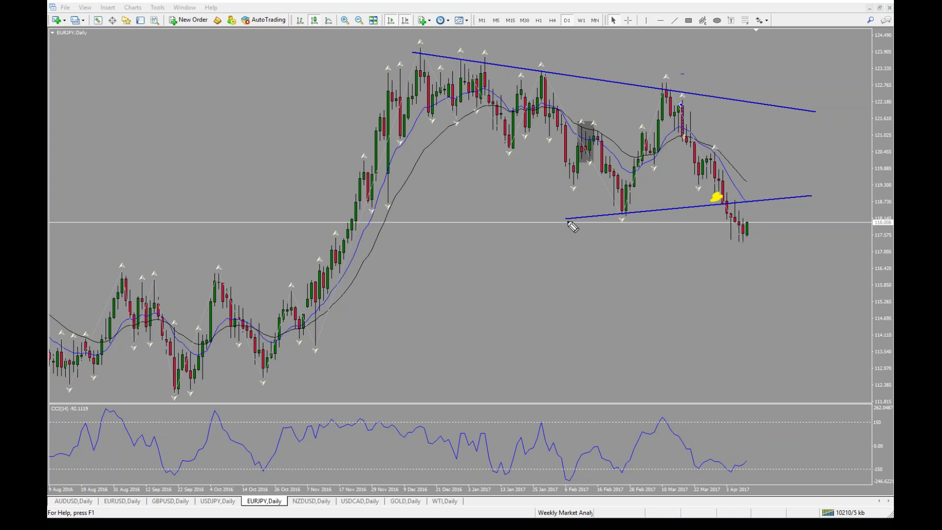
pyautogui.moveTo(565, 223); pyautogui.dragTo(815, 198)
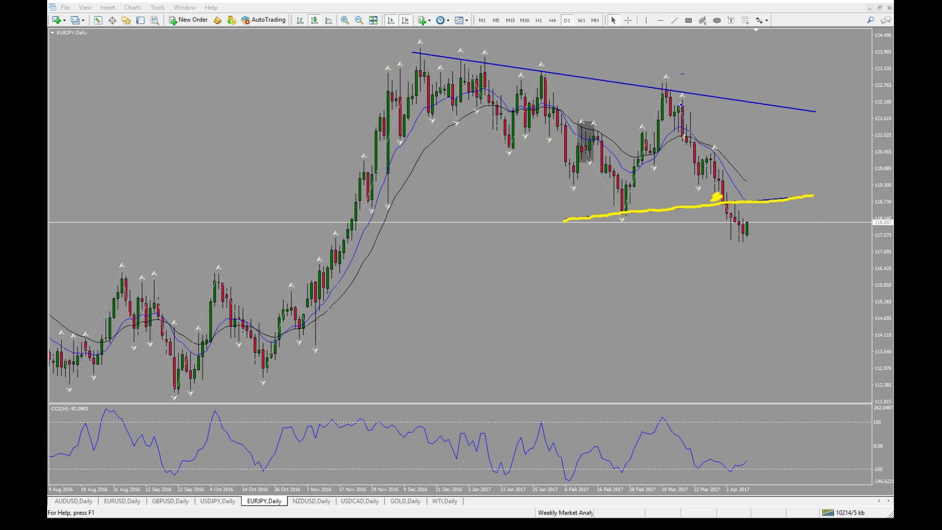
pyautogui.press('Escape')
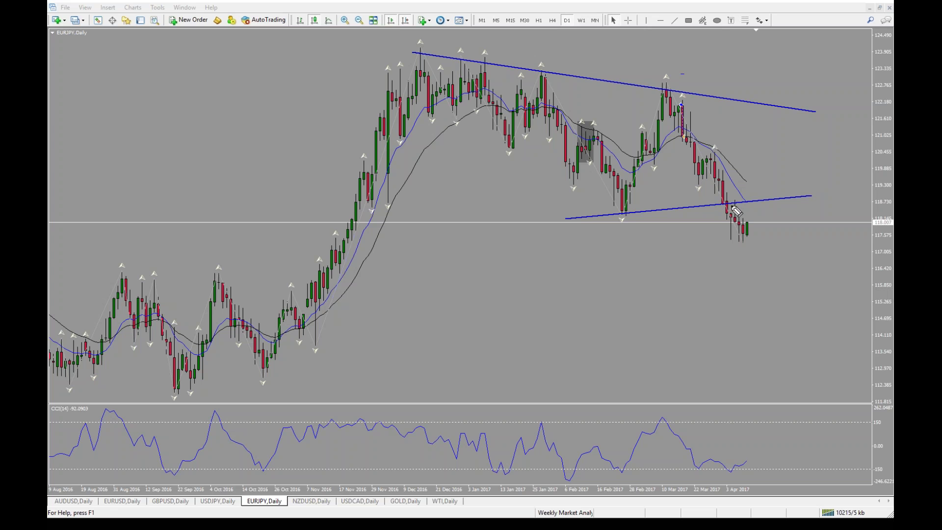
# Step: Sketch an upward arrow from the lower triangle line, replace it with an underline and question mark beneath the latest lows, and clear these
pyautogui.moveTo(735, 194)
pyautogui.mouseDown()
pyautogui.moveTo(774, 143)
pyautogui.moveTo(777, 159)
pyautogui.mouseUp()
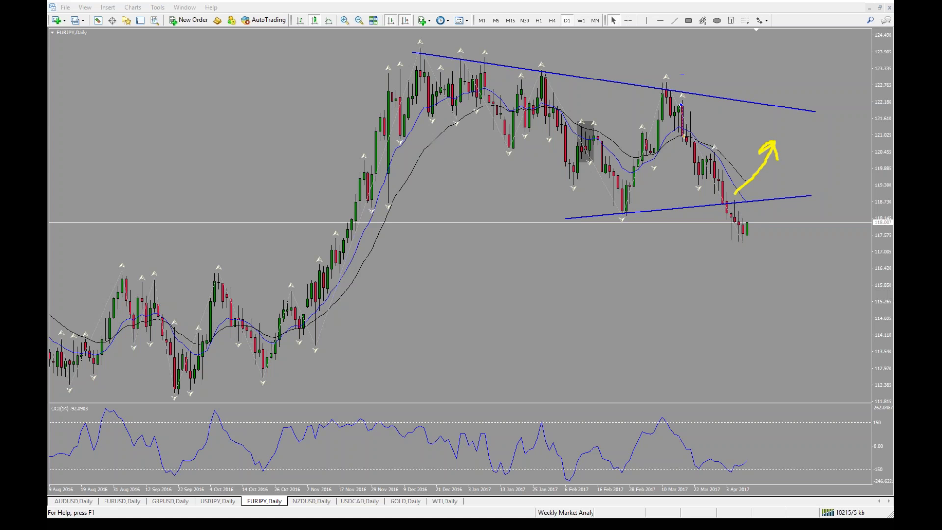
pyautogui.press('Escape')
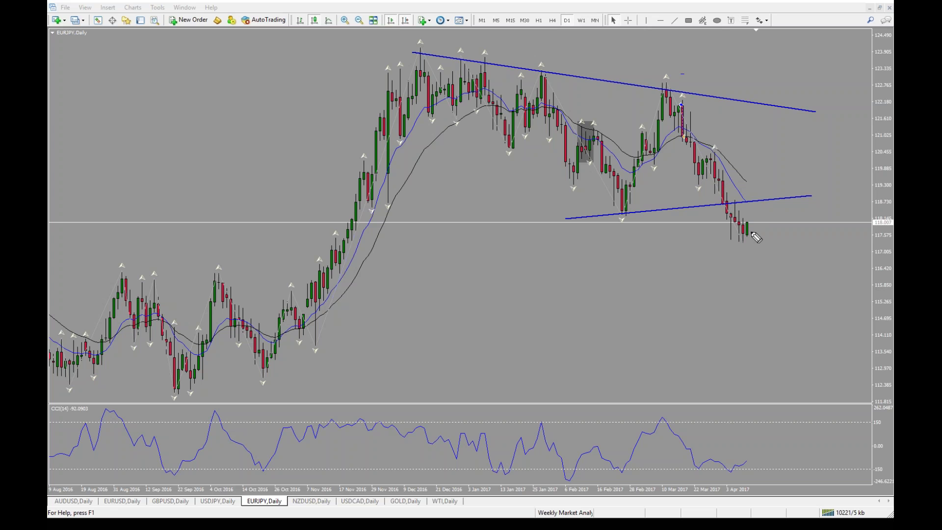
pyautogui.moveTo(710, 244)
pyautogui.mouseDown()
pyautogui.moveTo(742, 248)
pyautogui.moveTo(744, 291)
pyautogui.mouseUp()
pyautogui.click(744, 305)
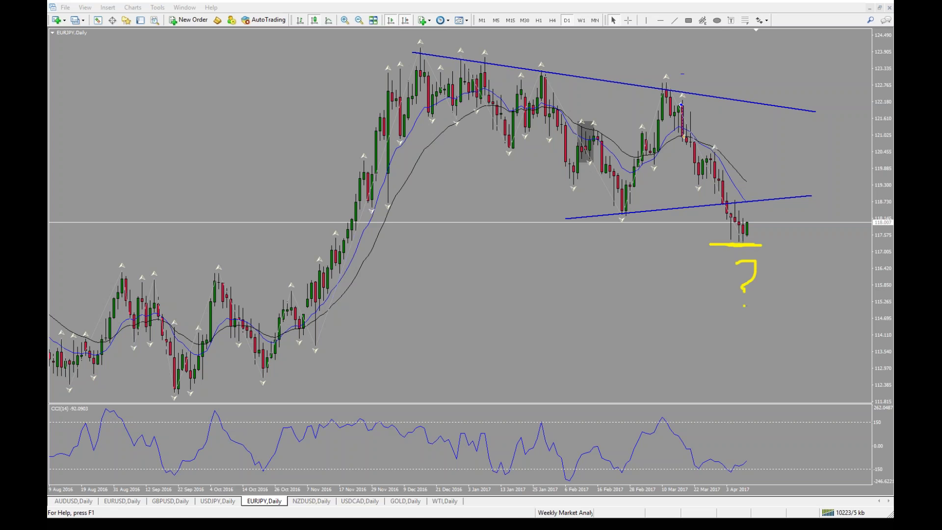
pyautogui.press('e')
# Step: Swing the end of the lower trendline down to the latest lows, and delete the line
pyautogui.moveTo(813, 196); pyautogui.dragTo(808, 244)
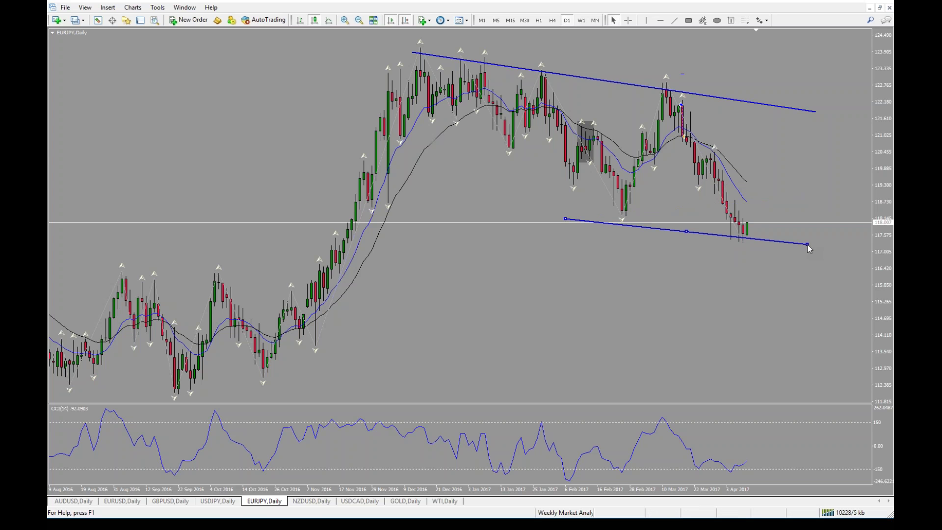
pyautogui.press('Delete')
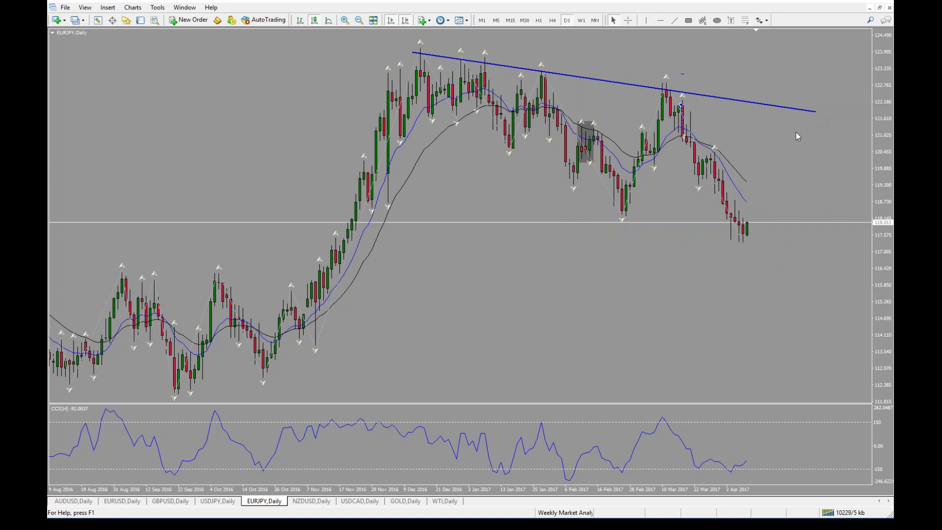
# Step: Try an equidistant channel along the EURJPY highs with its lower line at the latest lows, then delete it and the existing upper trendline
pyautogui.click(703, 20)
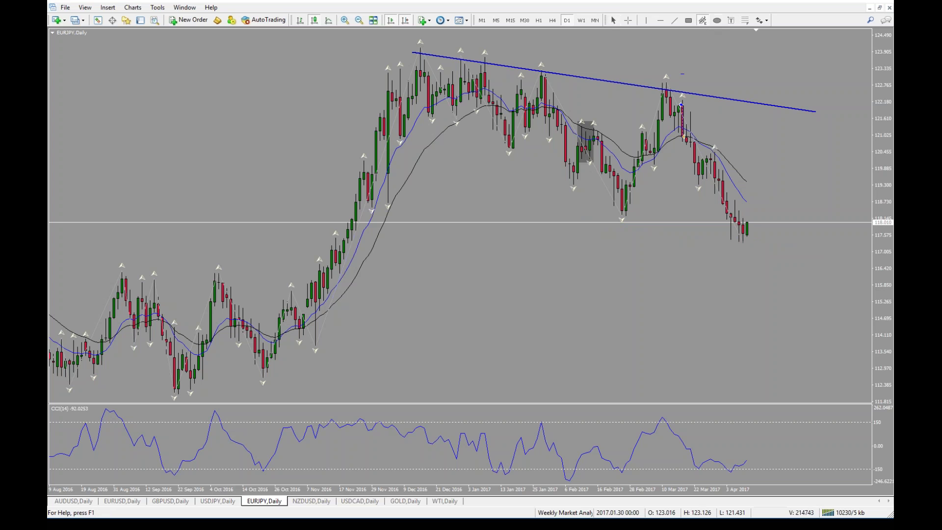
pyautogui.moveTo(618, 91); pyautogui.dragTo(759, 109)
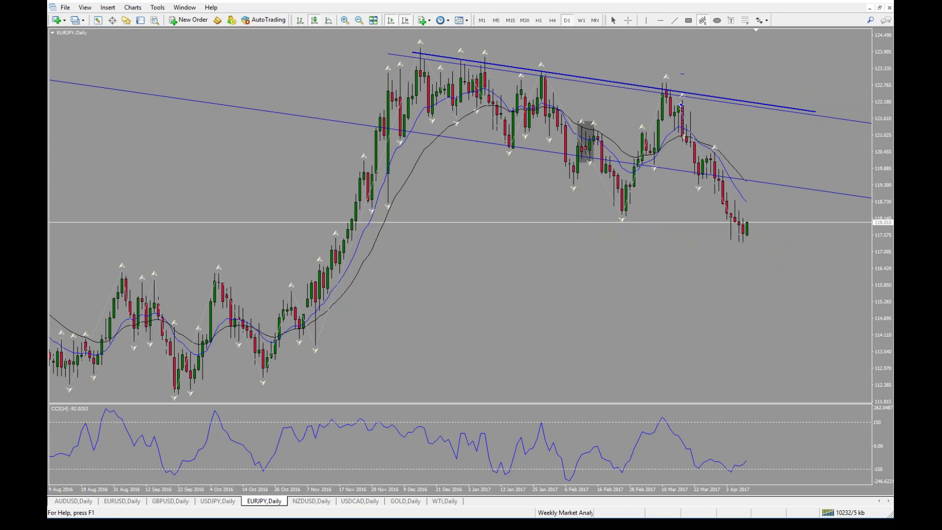
pyautogui.moveTo(388, 129); pyautogui.dragTo(677, 223)
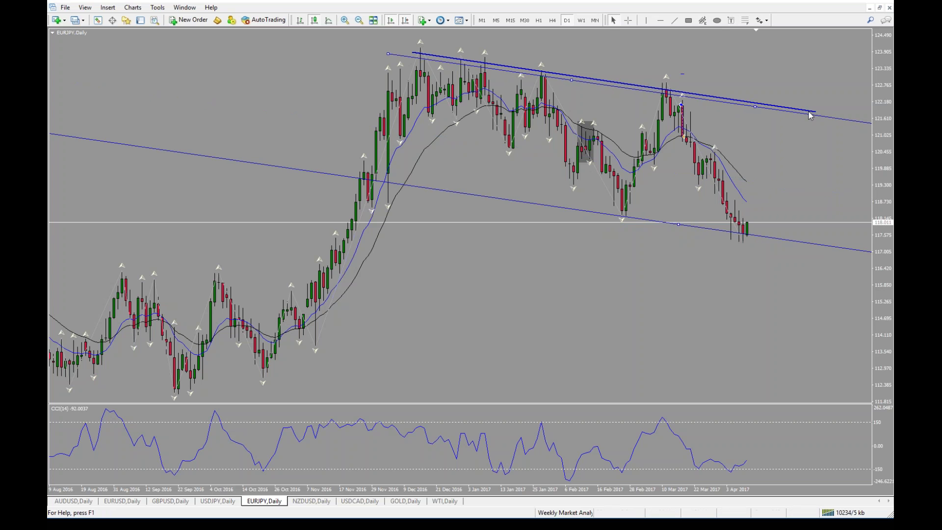
pyautogui.press('Delete')
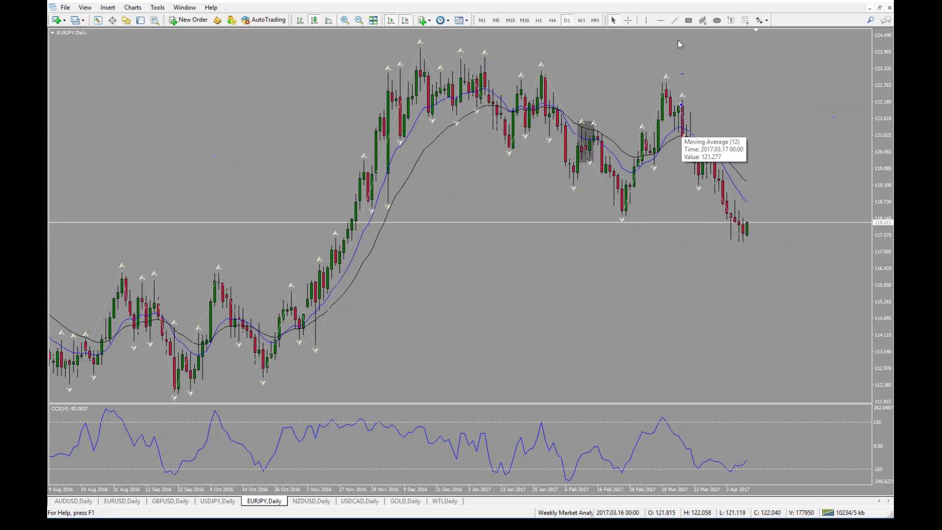
# Step: Draw a descending equidistant channel along the EURJPY highs from December to March, and align its lower line with the February and April lows
pyautogui.click(703, 21)
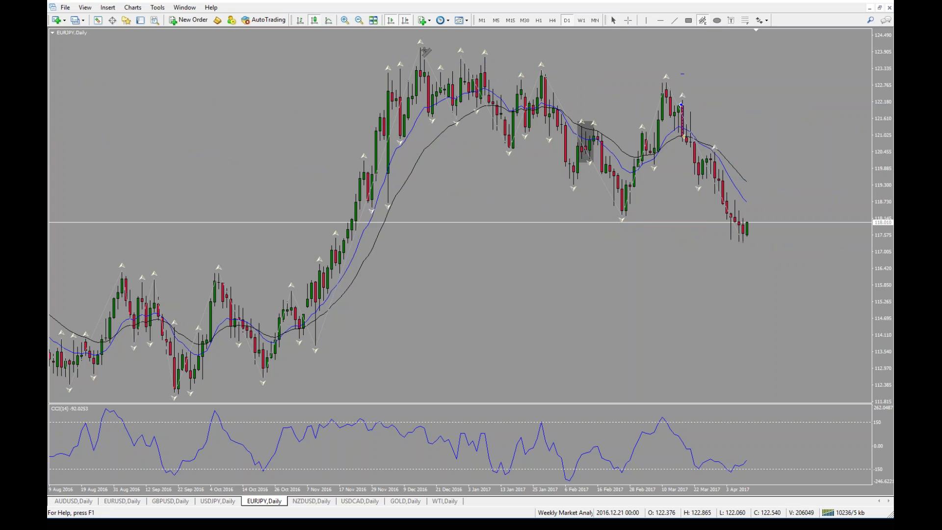
pyautogui.doubleClick(728, 98)
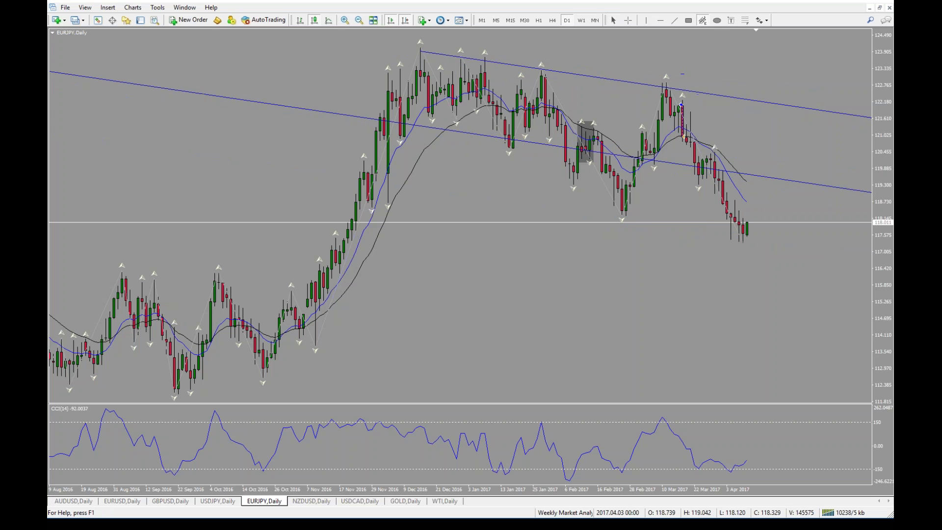
pyautogui.moveTo(426, 128); pyautogui.dragTo(718, 230)
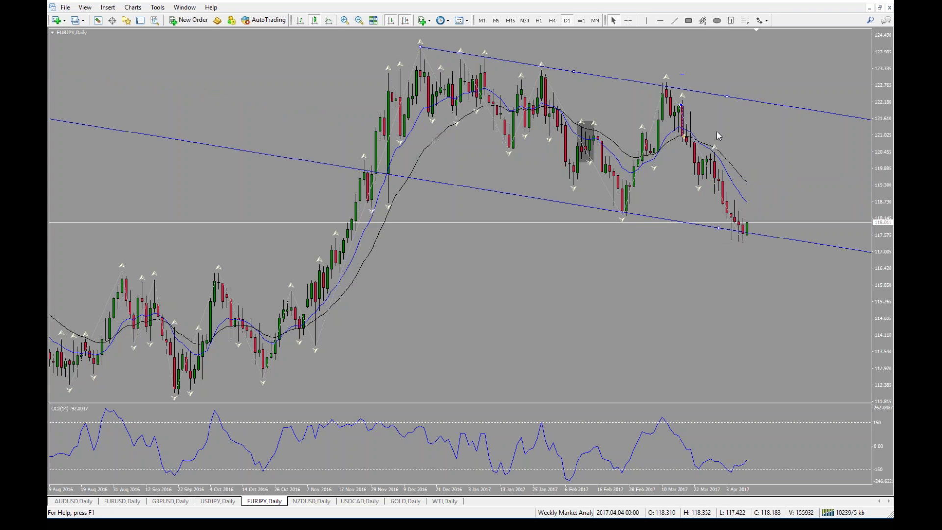
pyautogui.moveTo(420, 49); pyautogui.dragTo(385, 49)
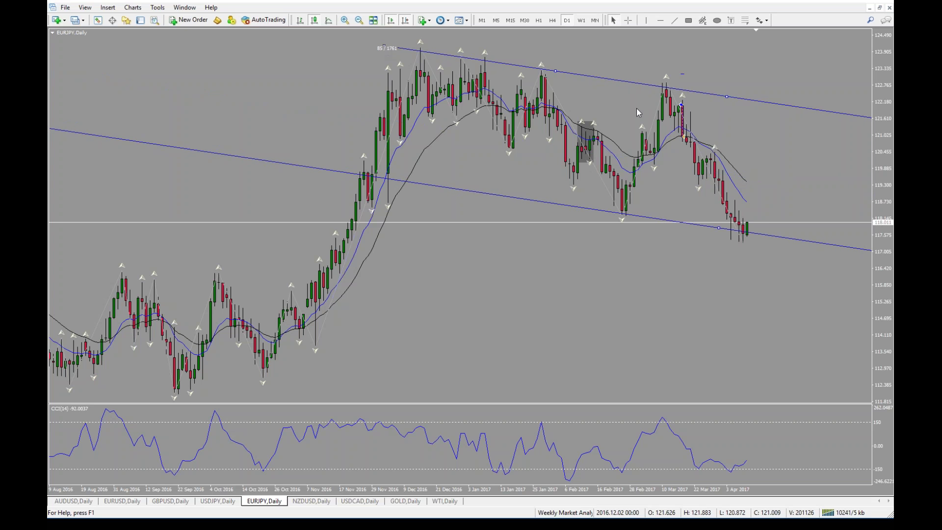
pyautogui.moveTo(730, 101); pyautogui.dragTo(729, 102)
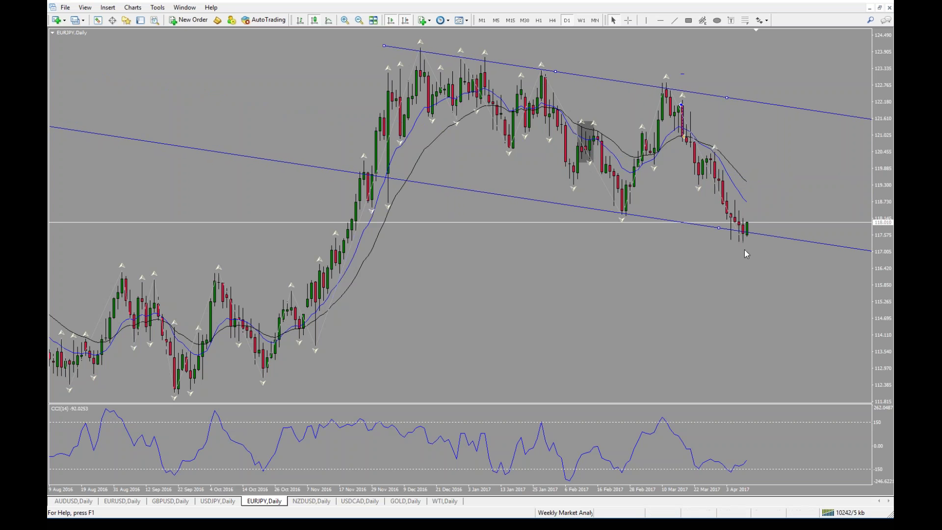
pyautogui.moveTo(714, 230); pyautogui.dragTo(717, 232)
pyautogui.click(792, 309)
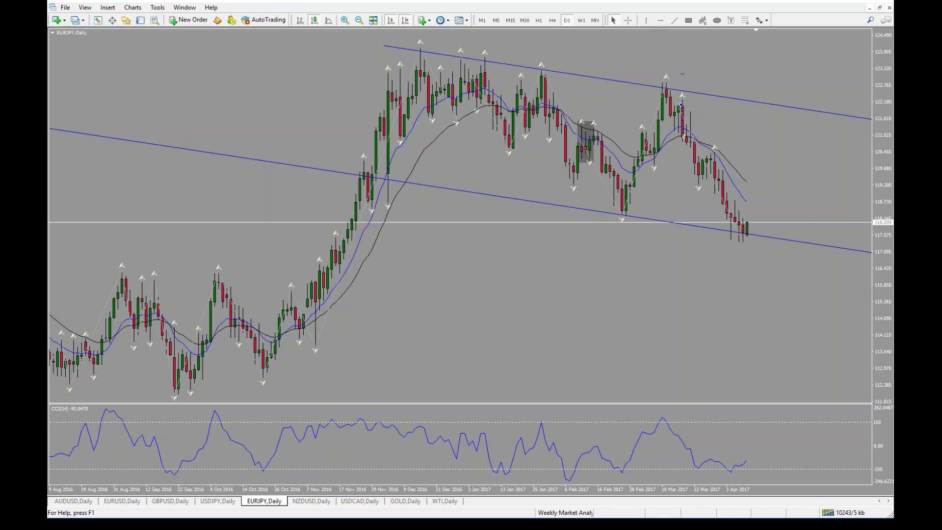
# Step: Trace the upper channel line, mark the two lower-line touches with the latest circled and numbered 2, and clear the marks
pyautogui.moveTo(375, 47); pyautogui.dragTo(774, 104)
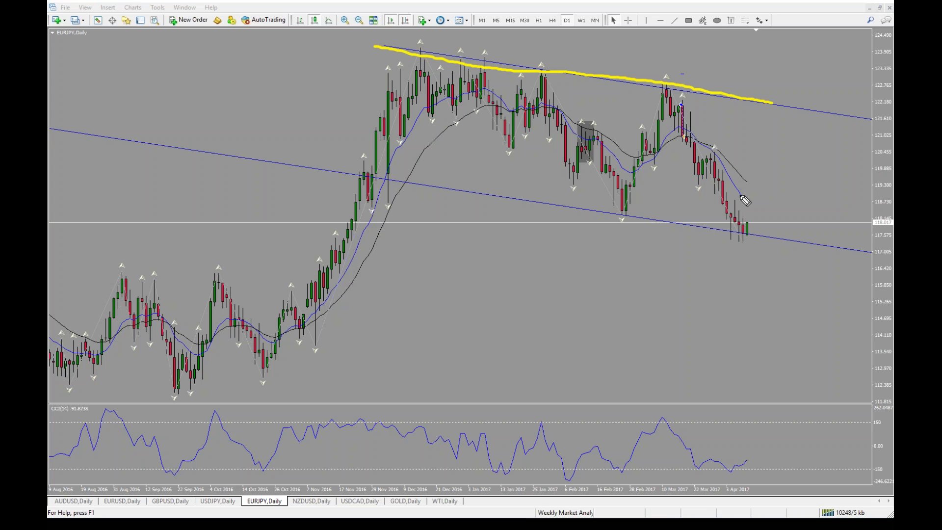
pyautogui.moveTo(624, 200); pyautogui.dragTo(599, 224)
pyautogui.moveTo(750, 220)
pyautogui.mouseDown()
pyautogui.moveTo(724, 249)
pyautogui.moveTo(770, 240)
pyautogui.moveTo(755, 206)
pyautogui.mouseUp()
pyautogui.moveTo(724, 279); pyautogui.dragTo(758, 302)
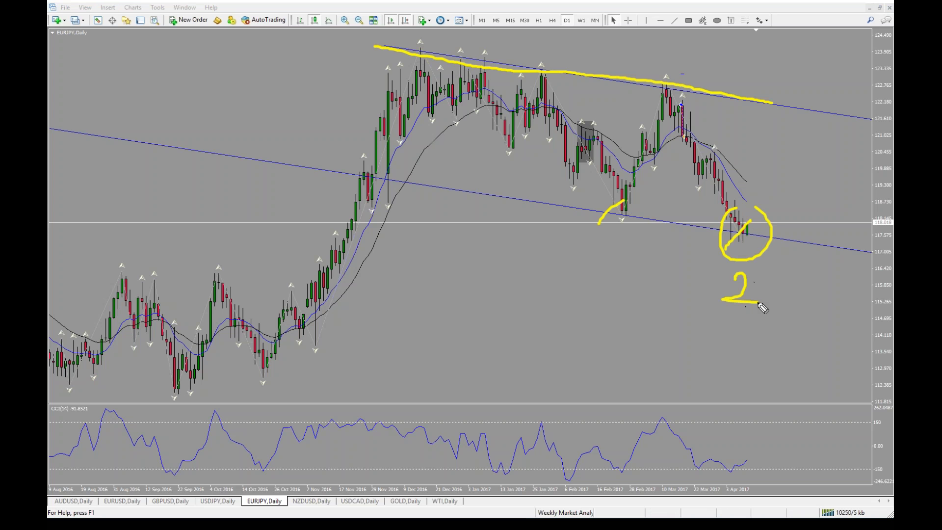
pyautogui.press('Escape')
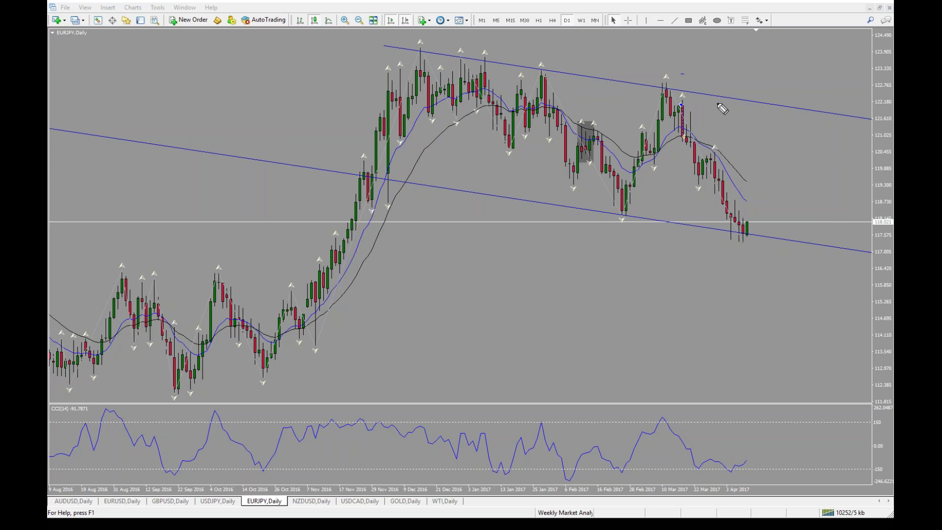
# Step: Sketch a rising line from the February low past the latest candles, write a 2 beneath the latest lows, and clear the sketches
pyautogui.moveTo(603, 219); pyautogui.dragTo(801, 180)
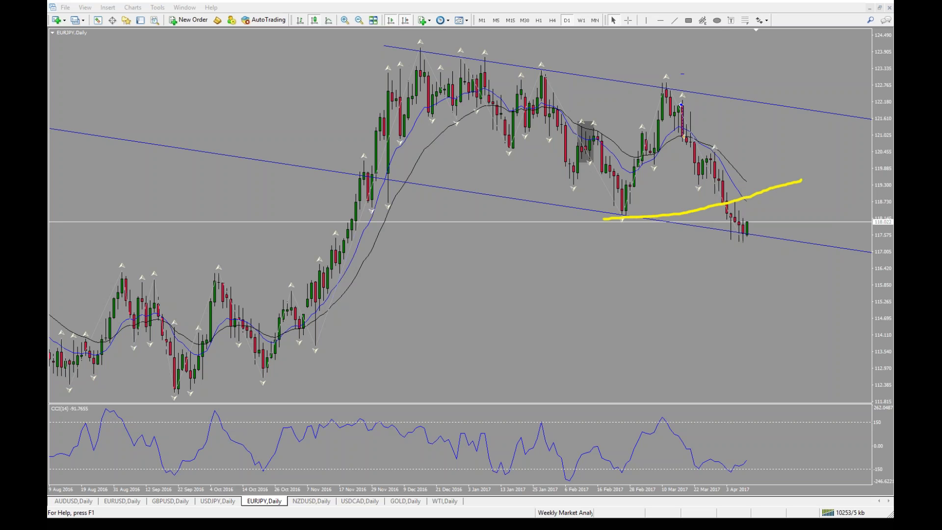
pyautogui.moveTo(741, 270); pyautogui.dragTo(754, 297)
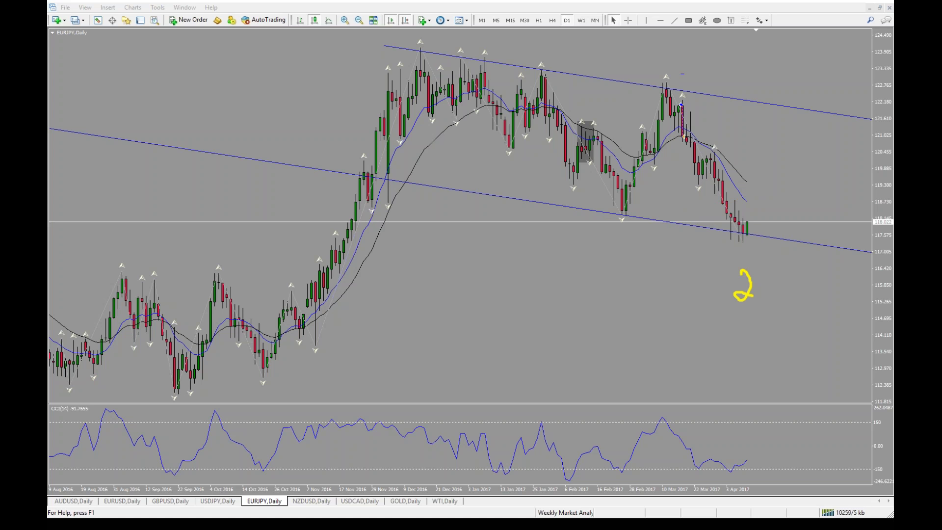
pyautogui.press('Escape')
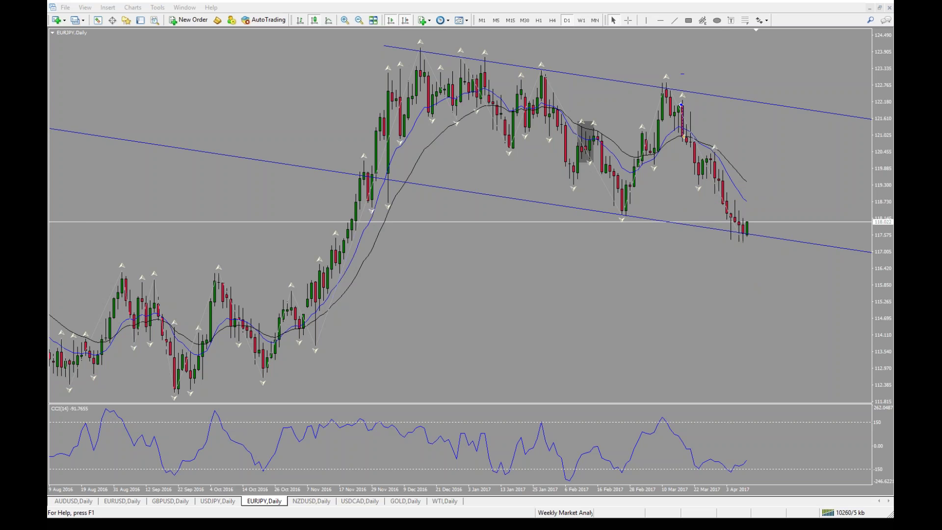
# Step: Enlarge the EURJPY chart, circle the last two candles at the lower channel line, and clear the circle
pyautogui.click(345, 20)
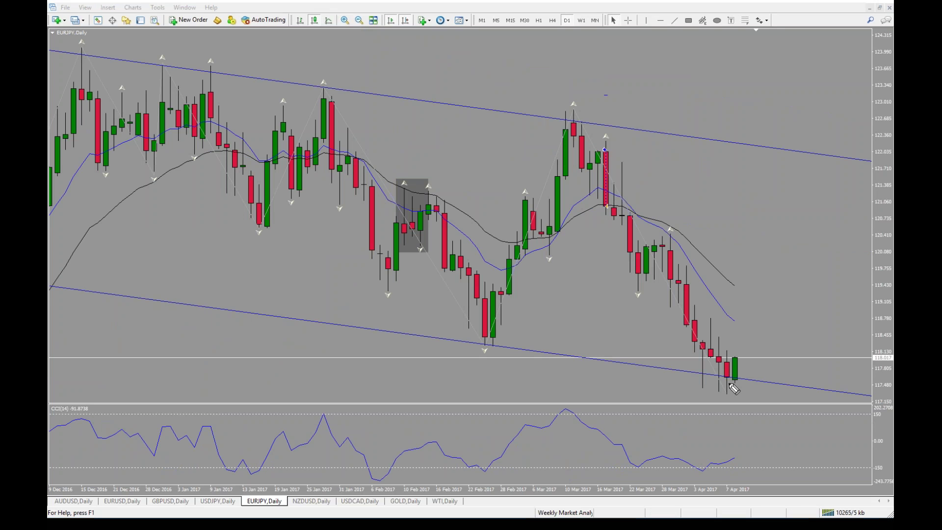
pyautogui.moveTo(726, 362)
pyautogui.mouseDown()
pyautogui.moveTo(729, 407)
pyautogui.moveTo(751, 394)
pyautogui.moveTo(749, 351)
pyautogui.moveTo(721, 348)
pyautogui.mouseUp()
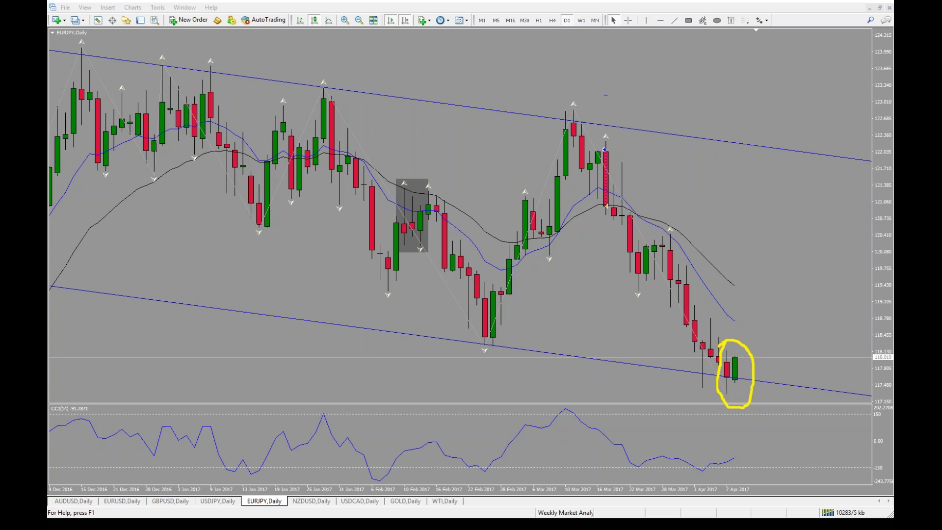
pyautogui.press('Escape')
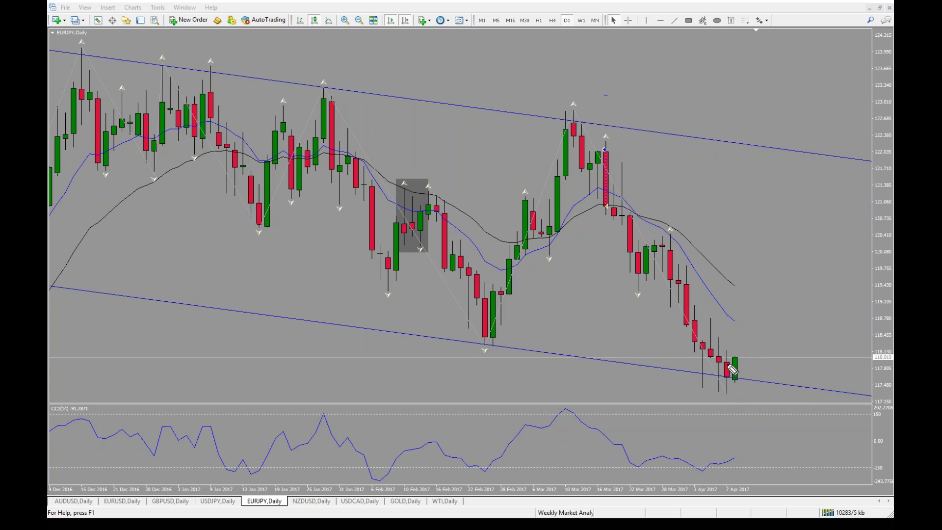
# Step: Outline the latest candle with an extended upper wick, sketch a stroke above it, and clear the drawings
pyautogui.moveTo(732, 362)
pyautogui.mouseDown()
pyautogui.moveTo(733, 342)
pyautogui.moveTo(736, 378)
pyautogui.moveTo(737, 332)
pyautogui.mouseUp()
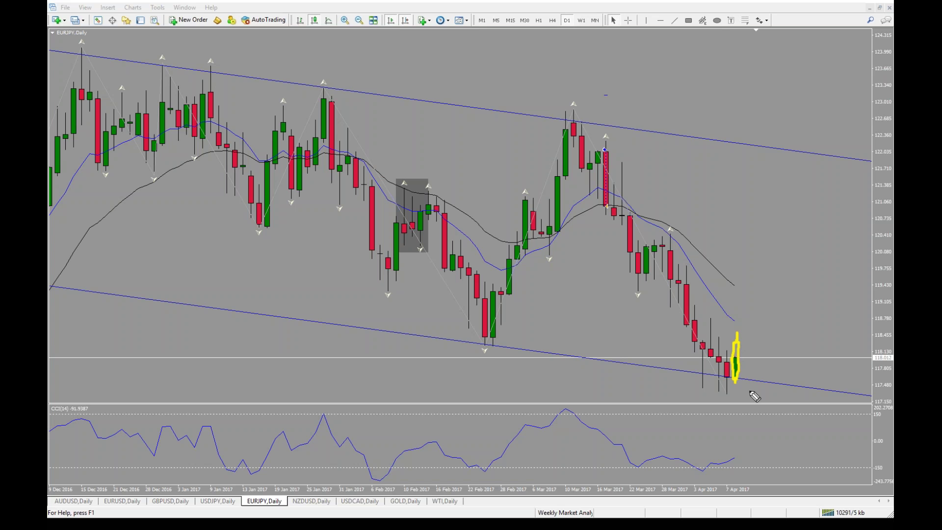
pyautogui.moveTo(745, 342)
pyautogui.mouseDown()
pyautogui.moveTo(760, 343)
pyautogui.moveTo(768, 296)
pyautogui.moveTo(748, 309)
pyautogui.mouseUp()
pyautogui.press('Escape')
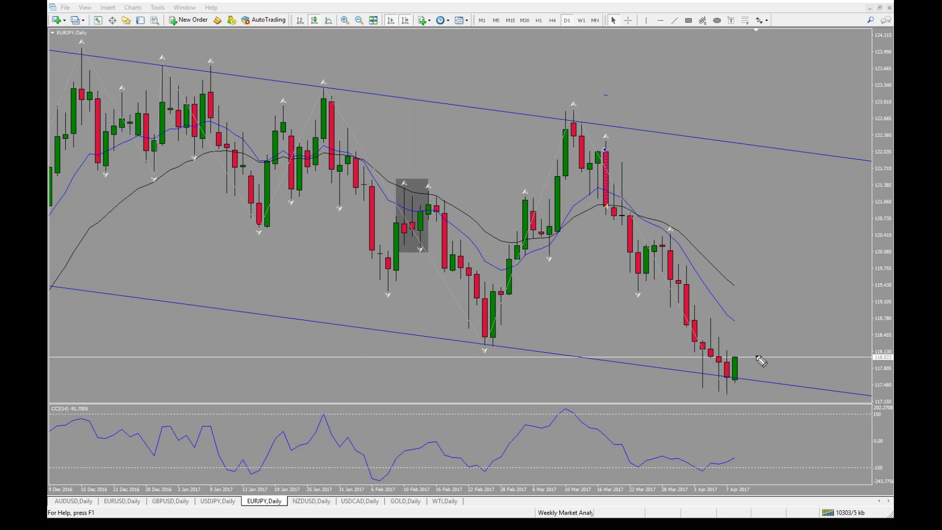
# Step: Mark the level beneath the latest EURJPY lows, stroke over the last two candles, and clear the marks
pyautogui.click(729, 403)
pyautogui.click(727, 403)
pyautogui.moveTo(753, 394); pyautogui.dragTo(722, 394)
pyautogui.moveTo(722, 378)
pyautogui.mouseDown()
pyautogui.moveTo(737, 378)
pyautogui.moveTo(737, 355)
pyautogui.mouseUp()
pyautogui.press('e')
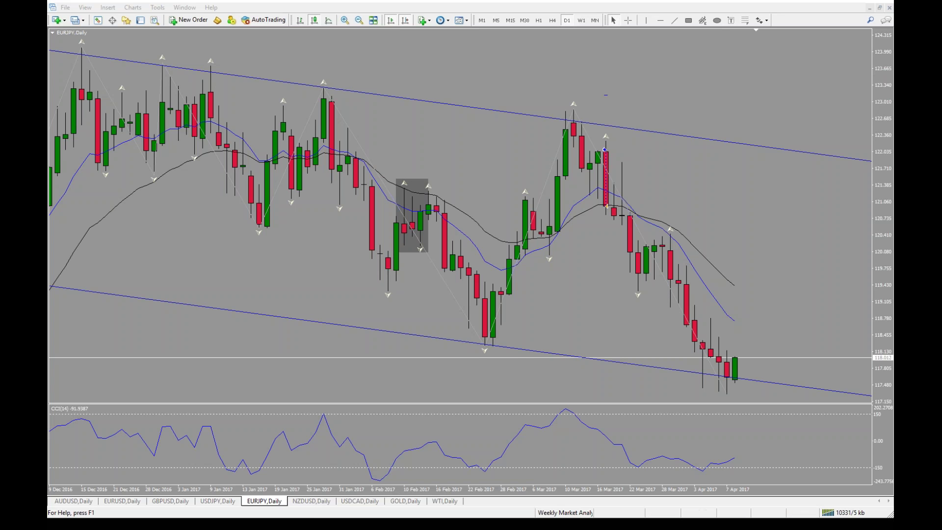
# Step: On the NZDUSD daily chart, mark the latest high at the moving averages, circle the support line's end, and clear the marks
pyautogui.click(310, 501)
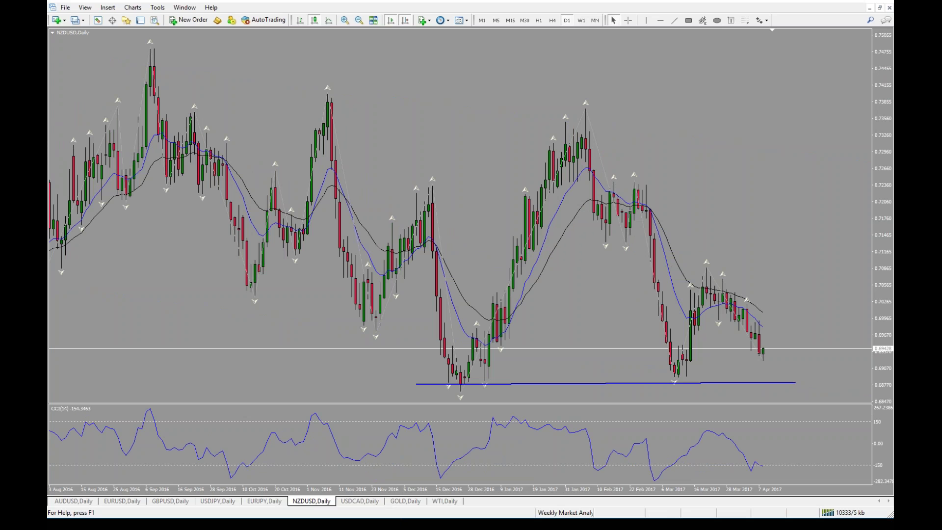
pyautogui.moveTo(730, 318); pyautogui.dragTo(751, 300)
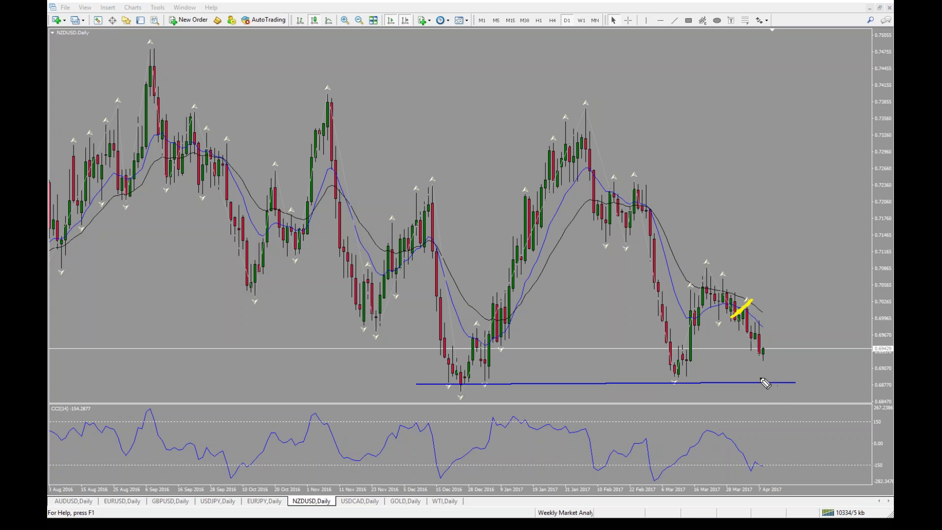
pyautogui.moveTo(763, 381)
pyautogui.mouseDown()
pyautogui.moveTo(761, 390)
pyautogui.moveTo(787, 378)
pyautogui.moveTo(775, 372)
pyautogui.mouseUp()
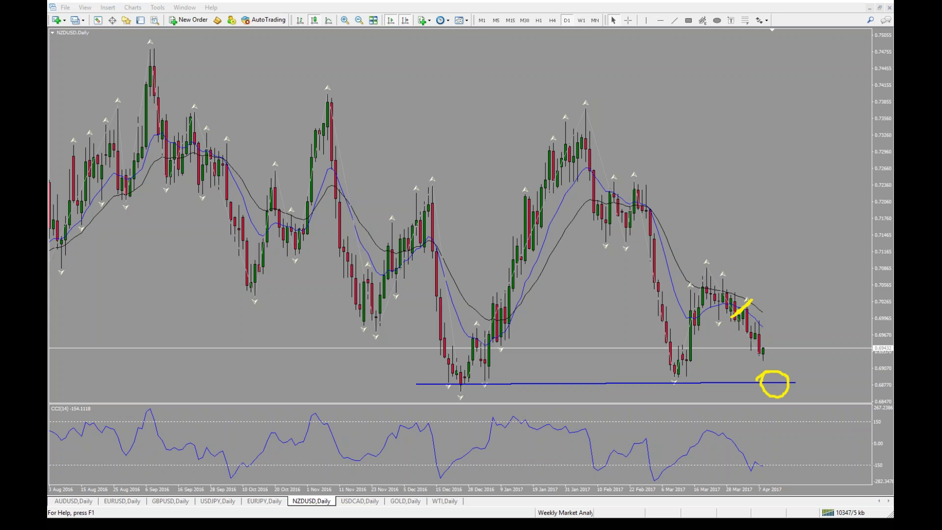
pyautogui.press('Escape')
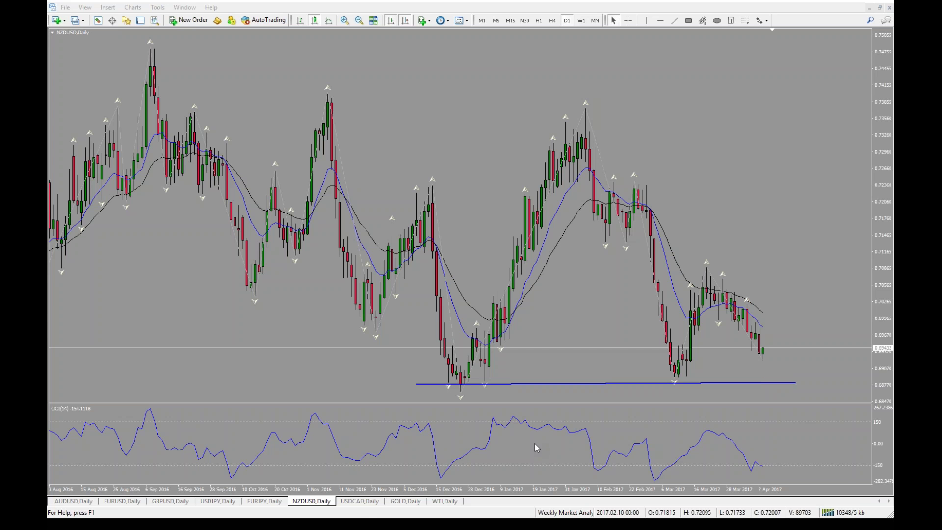
# Step: On the USDCAD daily chart, draw a descending trendline from the late December high across the March high, and shift it onto the peaks
pyautogui.click(365, 501)
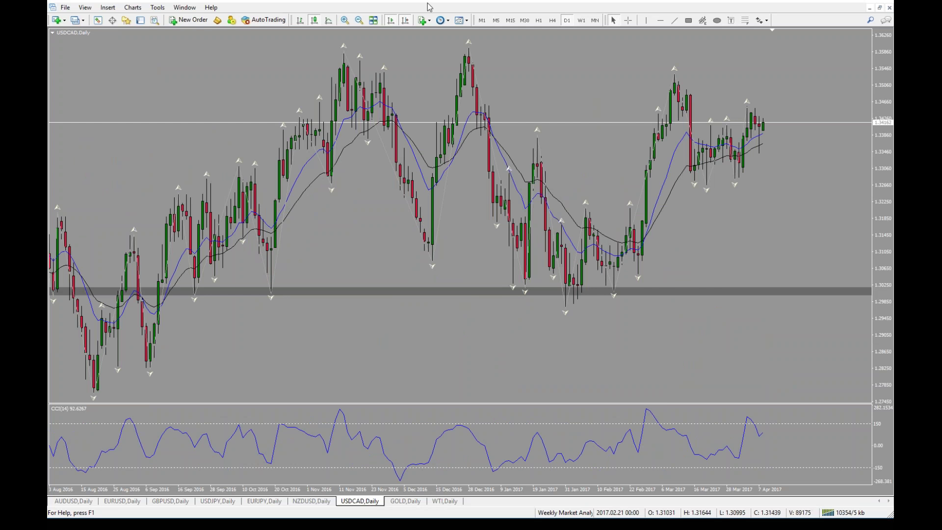
pyautogui.click(359, 20)
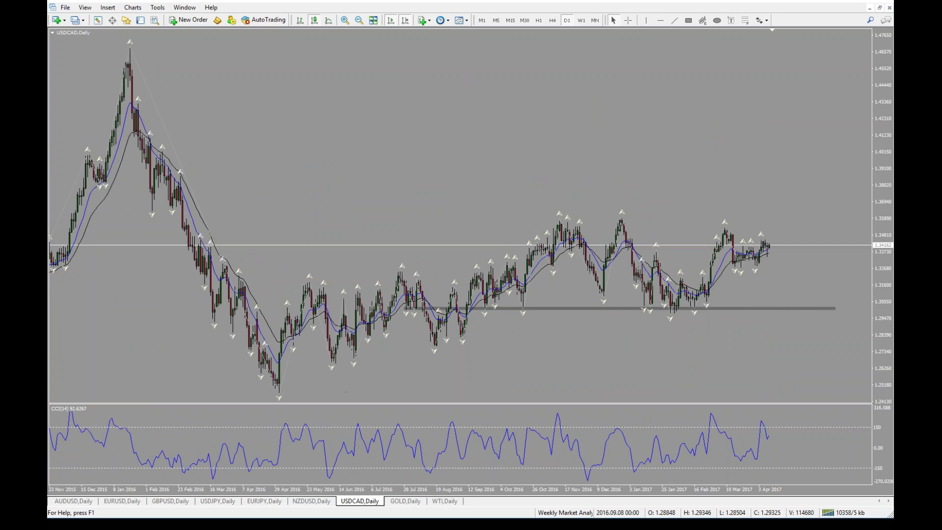
pyautogui.middleClick(465, 221)
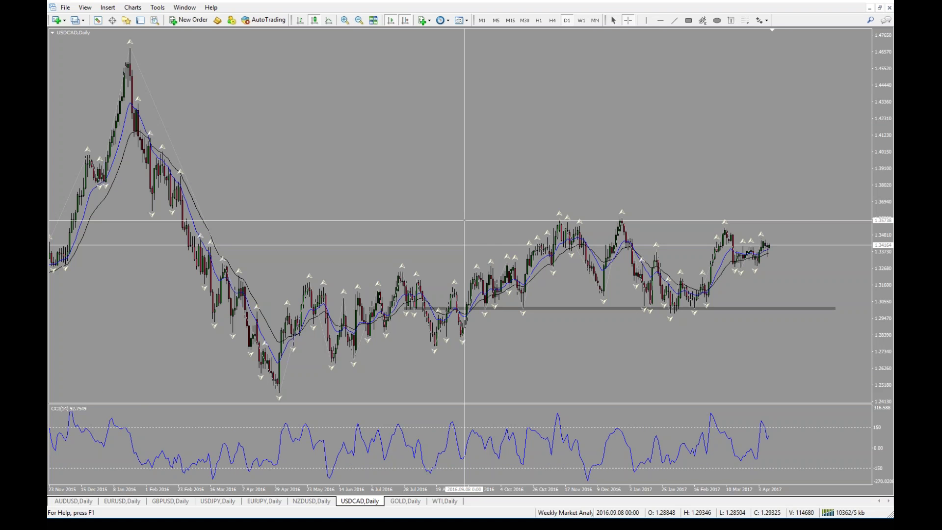
pyautogui.middleClick(465, 221)
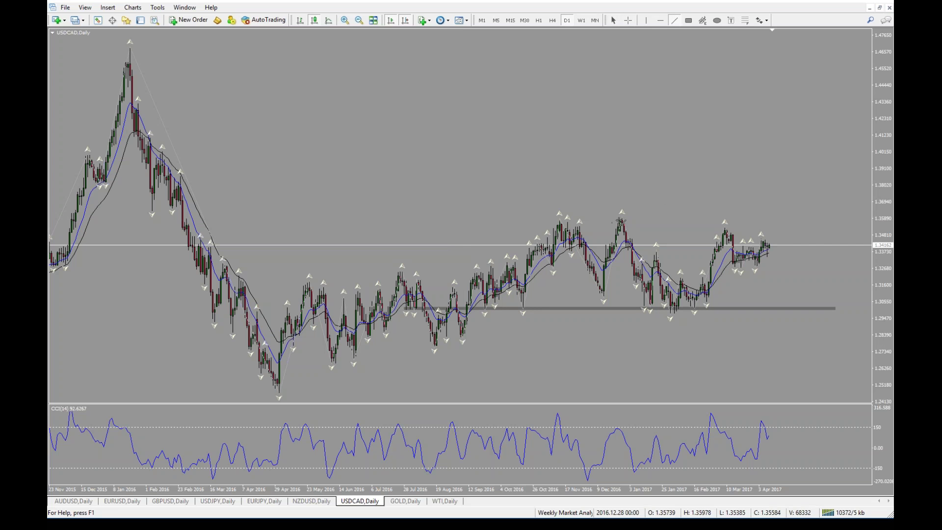
pyautogui.moveTo(620, 220); pyautogui.dragTo(805, 239)
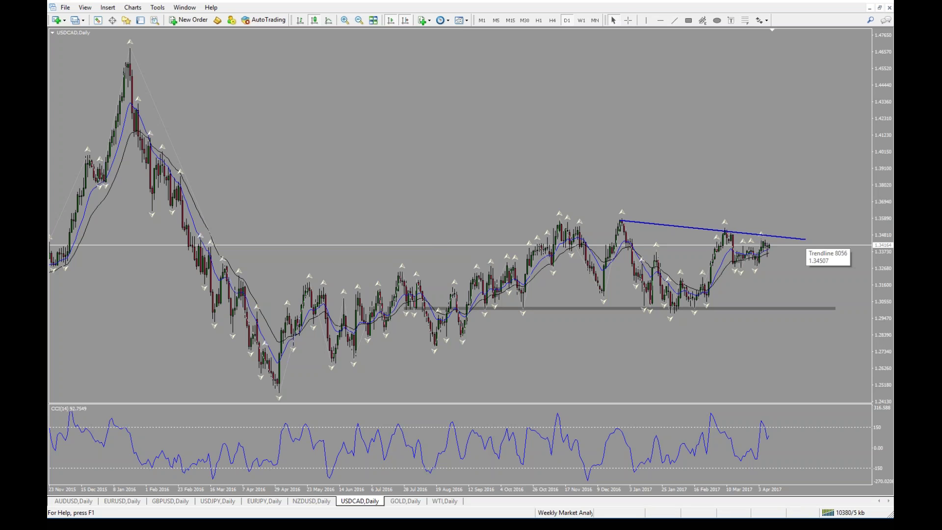
pyautogui.click(344, 21)
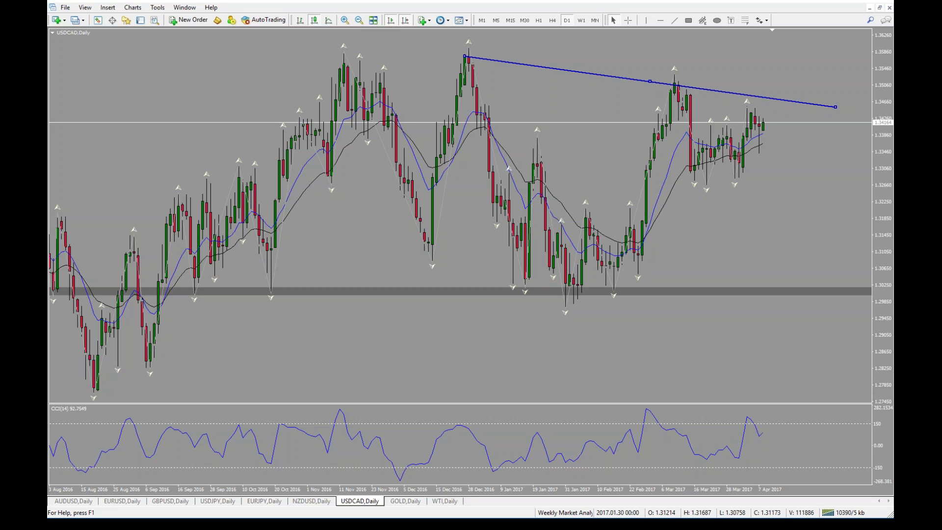
pyautogui.moveTo(656, 81); pyautogui.dragTo(635, 78)
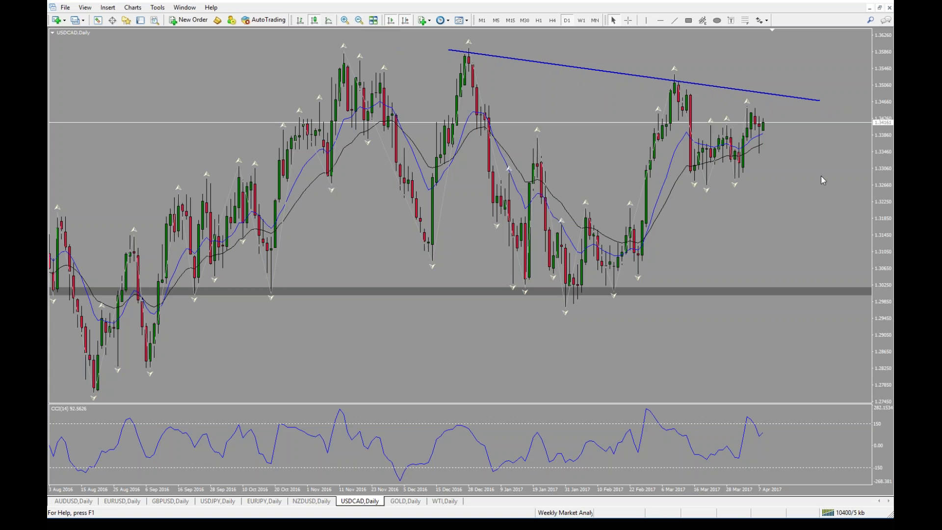
# Step: Sketch a decline from the USDCAD trendline and a possible upward break through it, and clear the sketches
pyautogui.moveTo(780, 89)
pyautogui.mouseDown()
pyautogui.moveTo(789, 105)
pyautogui.moveTo(771, 91)
pyautogui.moveTo(788, 108)
pyautogui.moveTo(769, 99)
pyautogui.moveTo(803, 167)
pyautogui.mouseUp()
pyautogui.moveTo(794, 87)
pyautogui.mouseDown()
pyautogui.moveTo(820, 53)
pyautogui.moveTo(820, 67)
pyautogui.mouseUp()
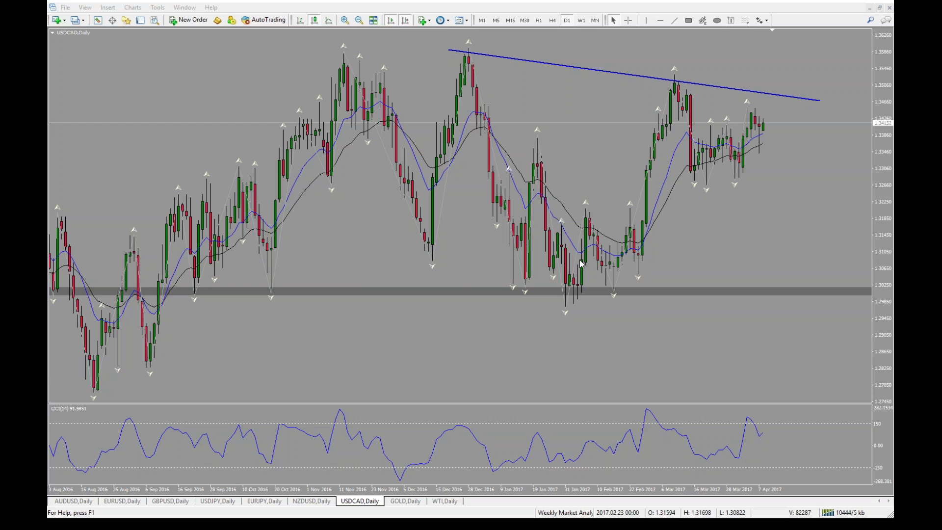
# Step: Apply the Tchaser + div template to the USDCAD chart, check the H4 timeframe, and return to daily
pyautogui.rightClick(361, 208)
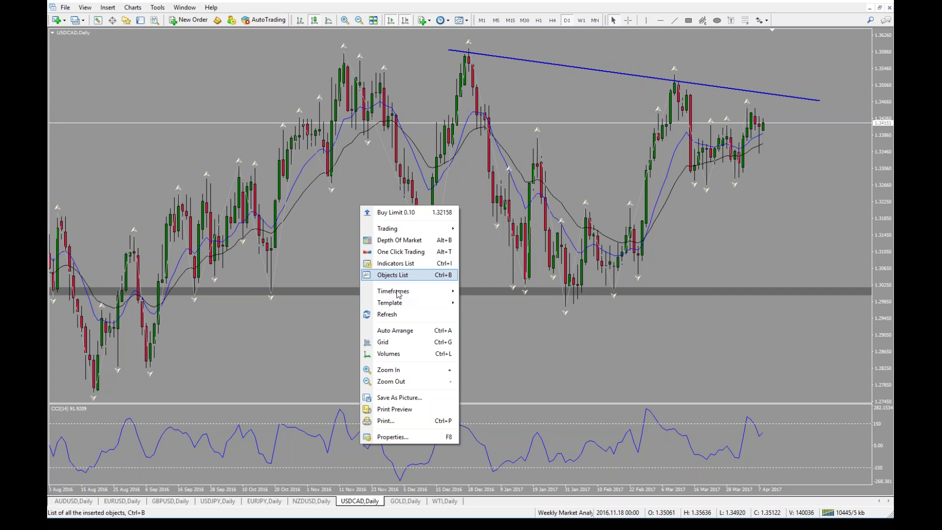
pyautogui.moveTo(401, 306)
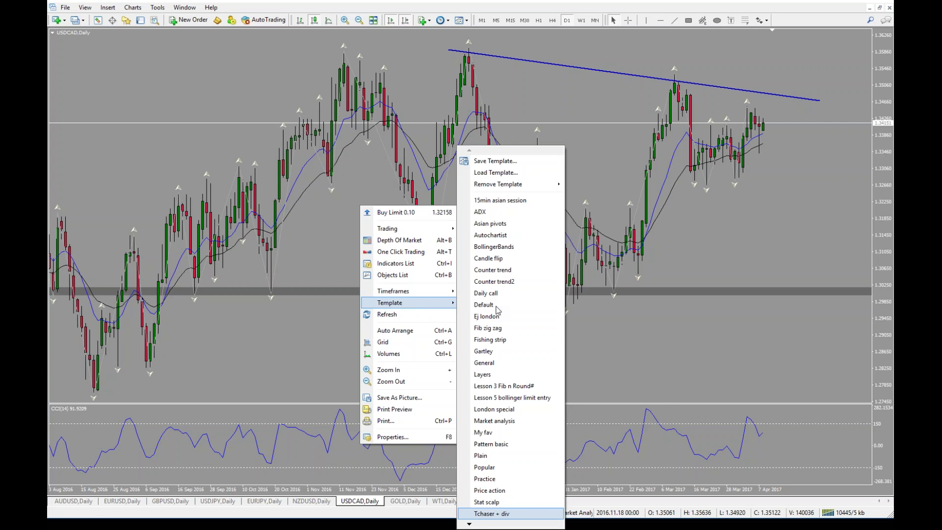
pyautogui.click(512, 514)
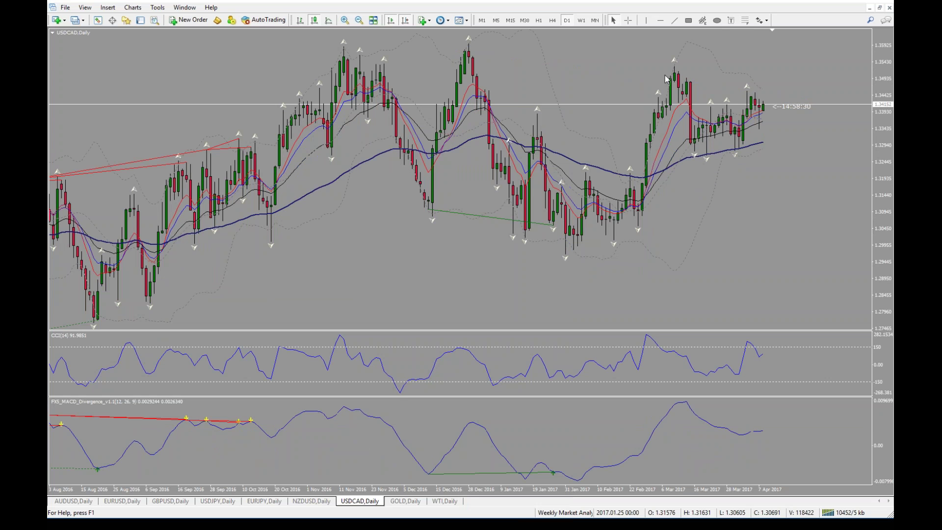
pyautogui.click(552, 20)
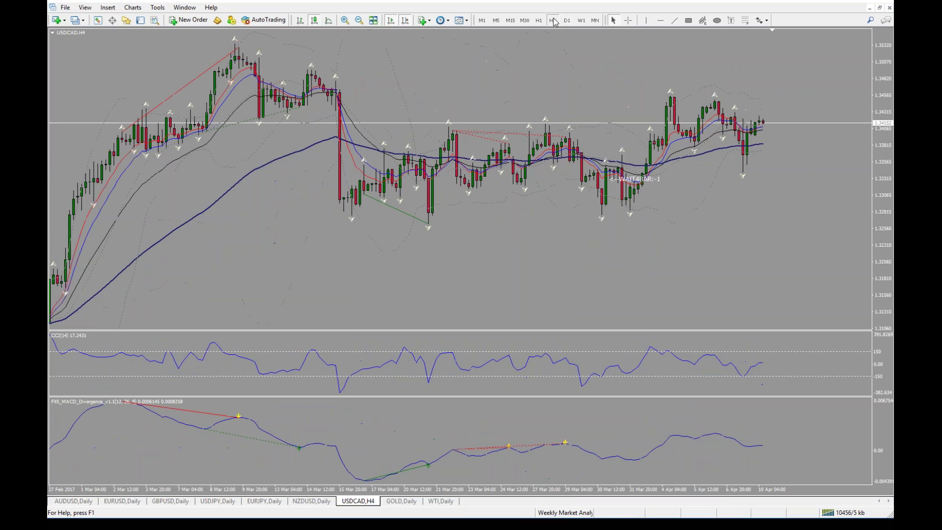
pyautogui.click(567, 21)
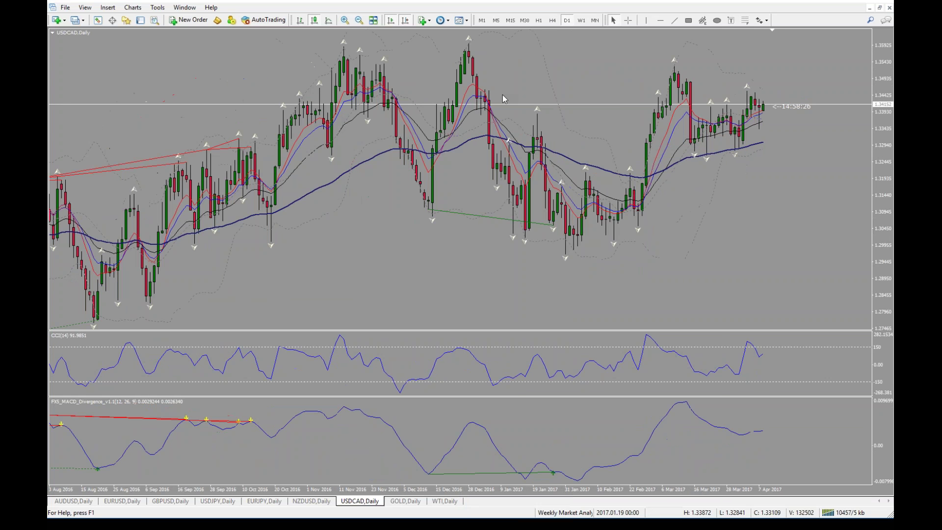
# Step: Apply the Market analysis template to the USDCAD daily chart
pyautogui.rightClick(517, 79)
pyautogui.moveTo(569, 178)
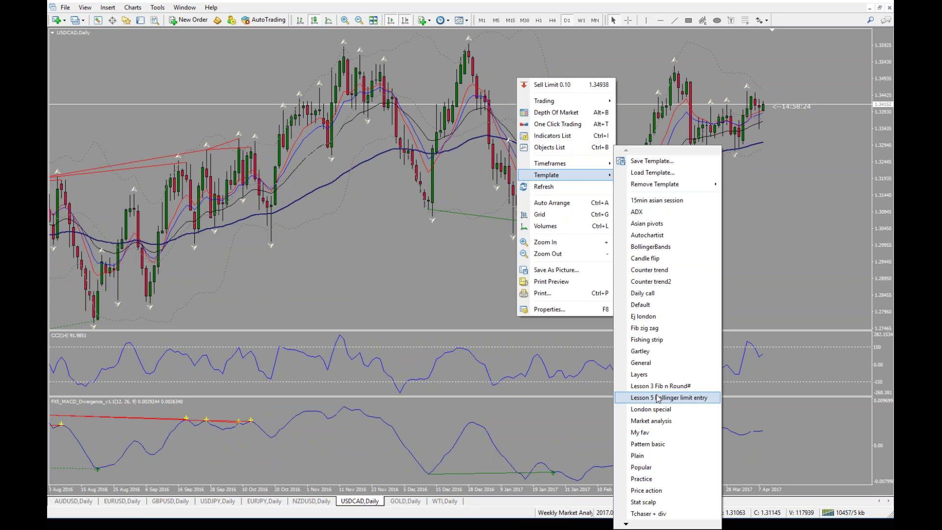
pyautogui.scroll(-5, 658, 398)
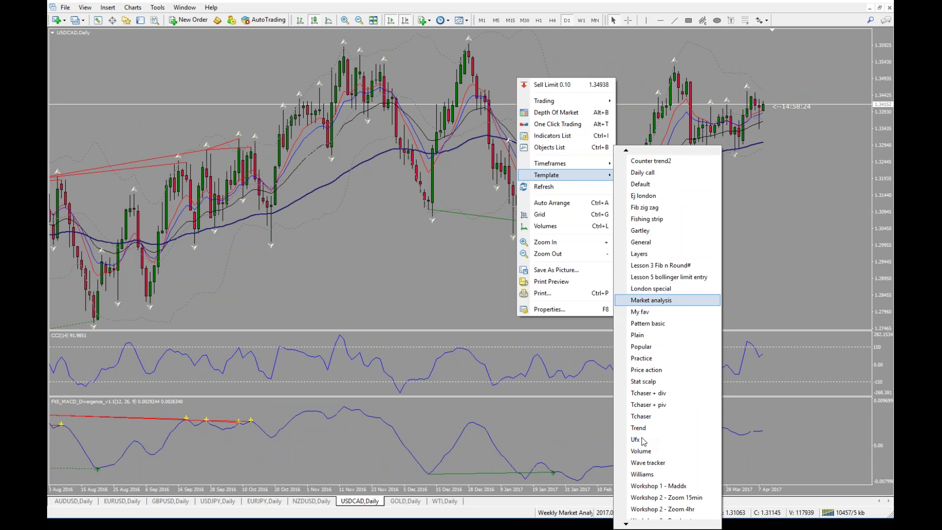
pyautogui.click(651, 299)
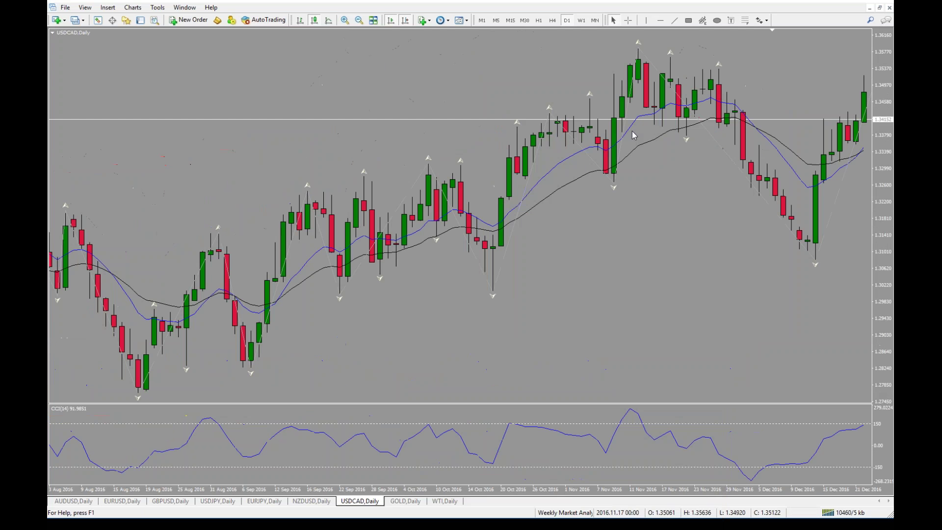
# Step: Redraw the descending USDCAD trendline from the late December high across the March high, extending it past the latest candle
pyautogui.click(391, 21)
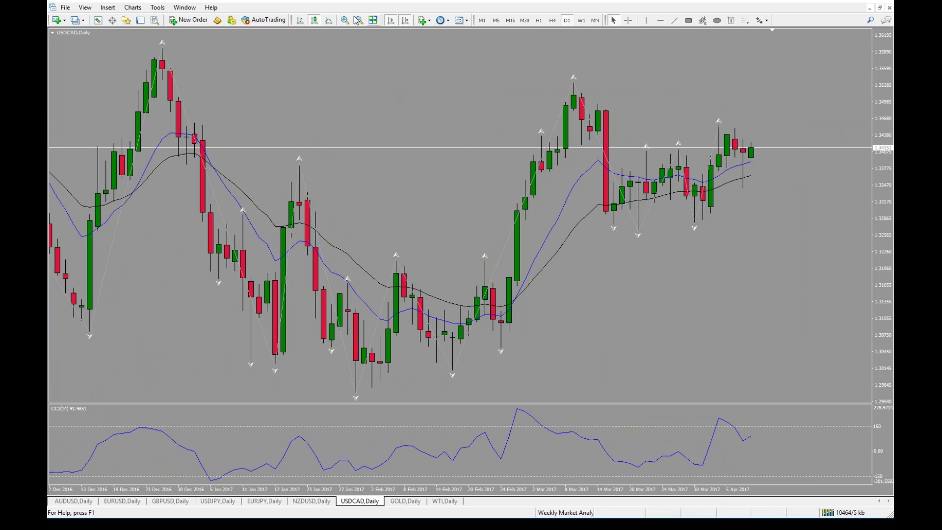
pyautogui.press('-')
pyautogui.click(674, 20)
pyautogui.moveTo(456, 50); pyautogui.dragTo(832, 101)
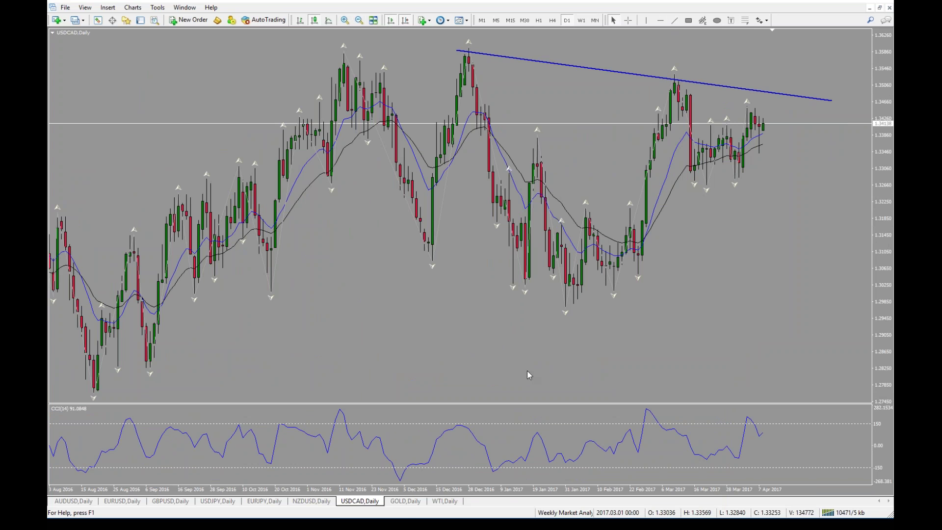
# Step: Examine the GOLD daily chart, comparing the current price level with earlier swings and the latest candles with the moving averages
pyautogui.click(402, 501)
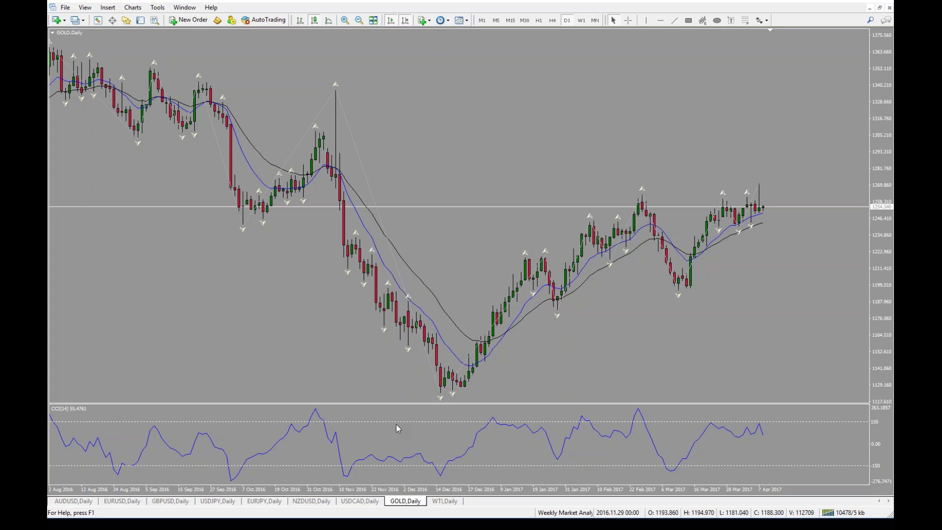
pyautogui.middleClick(531, 211)
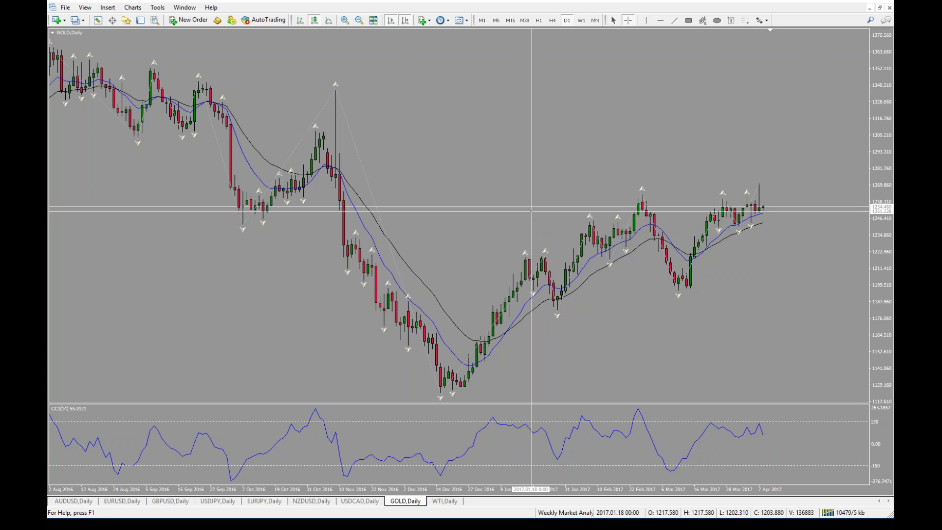
pyautogui.click(344, 20)
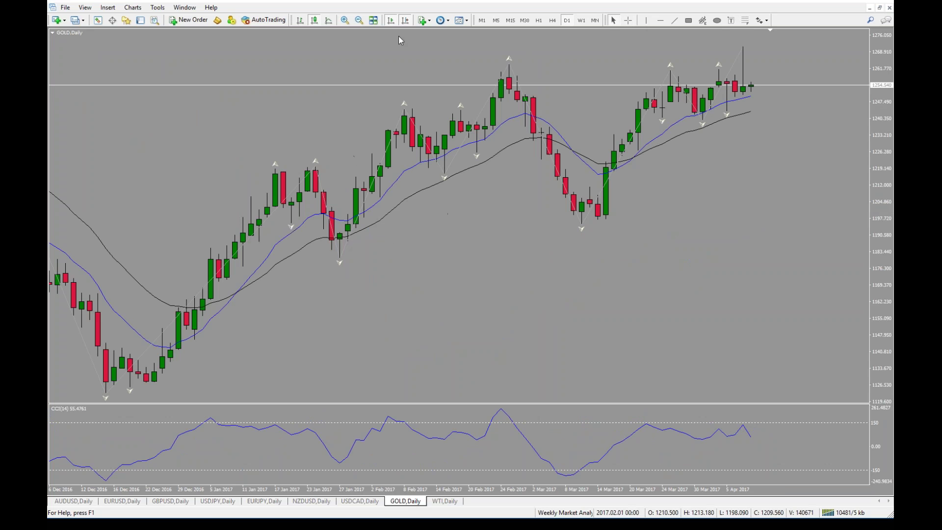
pyautogui.click(359, 20)
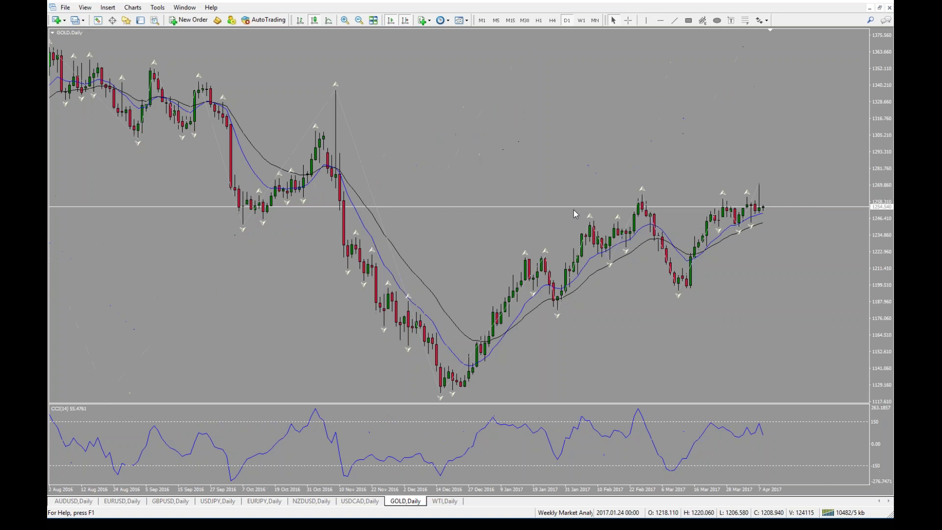
pyautogui.middleClick(551, 214)
pyautogui.middleClick(491, 208)
pyautogui.click(344, 20)
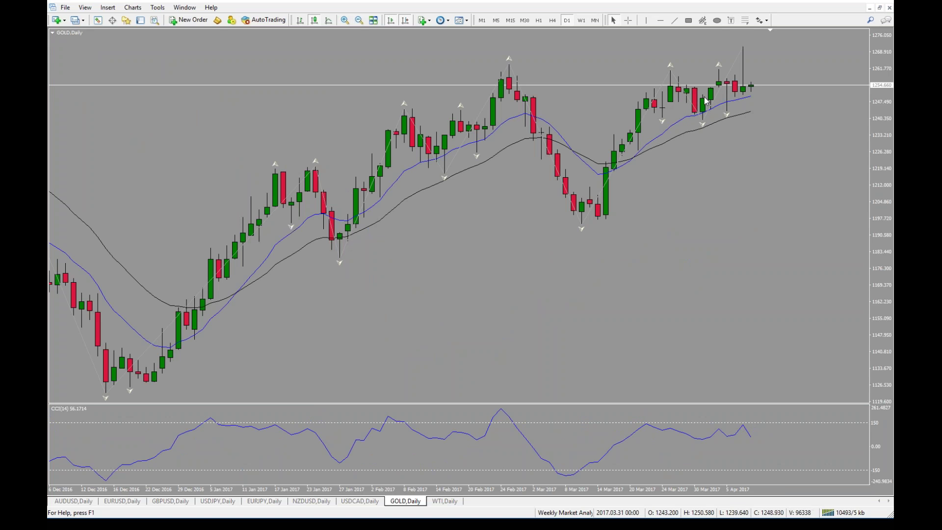
pyautogui.moveTo(677, 97)
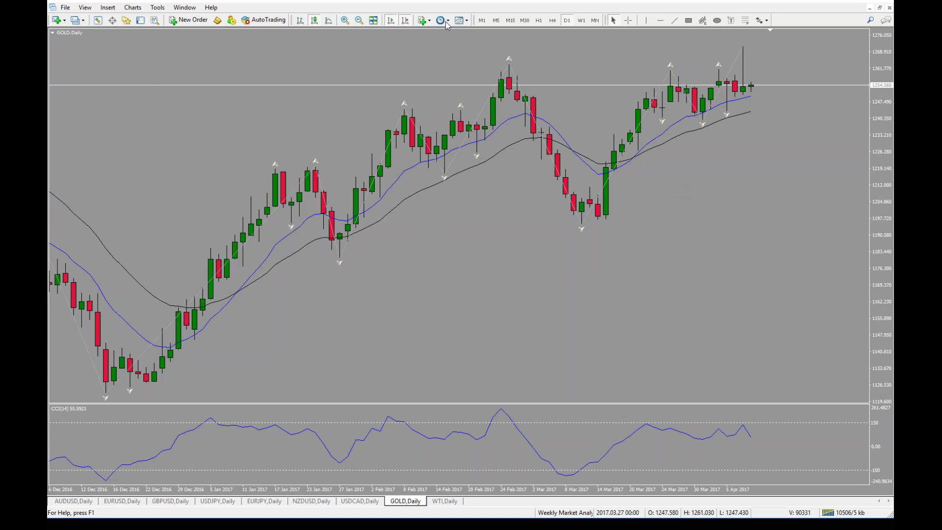
pyautogui.click(362, 21)
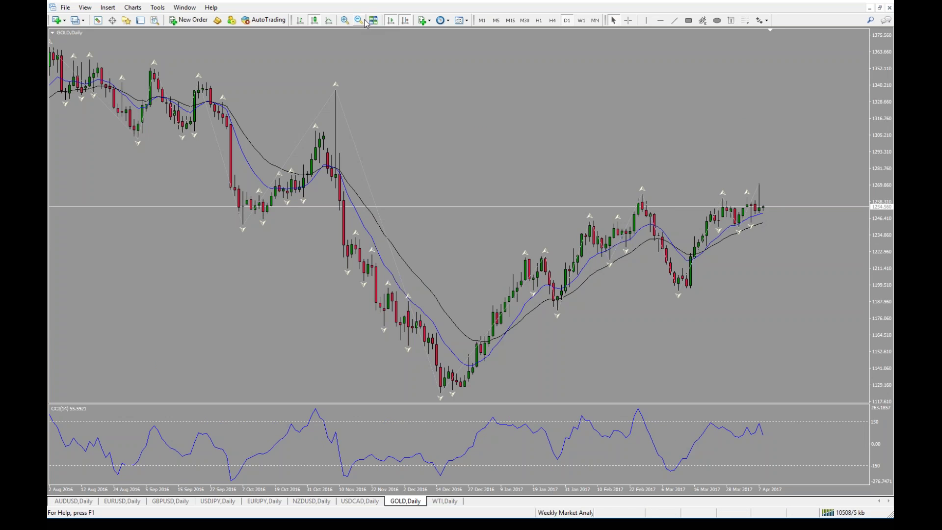
# Step: Draw a rectangular resistance zone on the GOLD daily chart over the February to April highs, extending past the latest candle
pyautogui.click(359, 21)
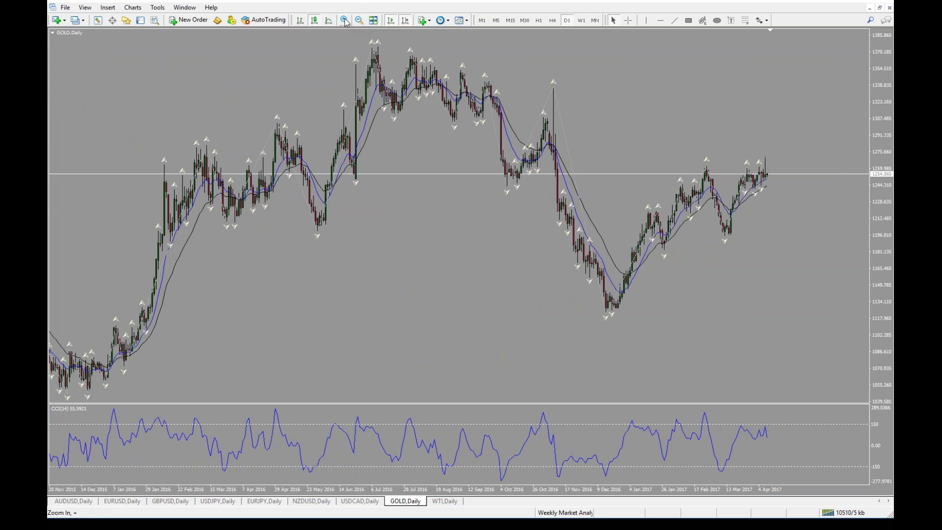
pyautogui.click(345, 20)
pyautogui.click(689, 20)
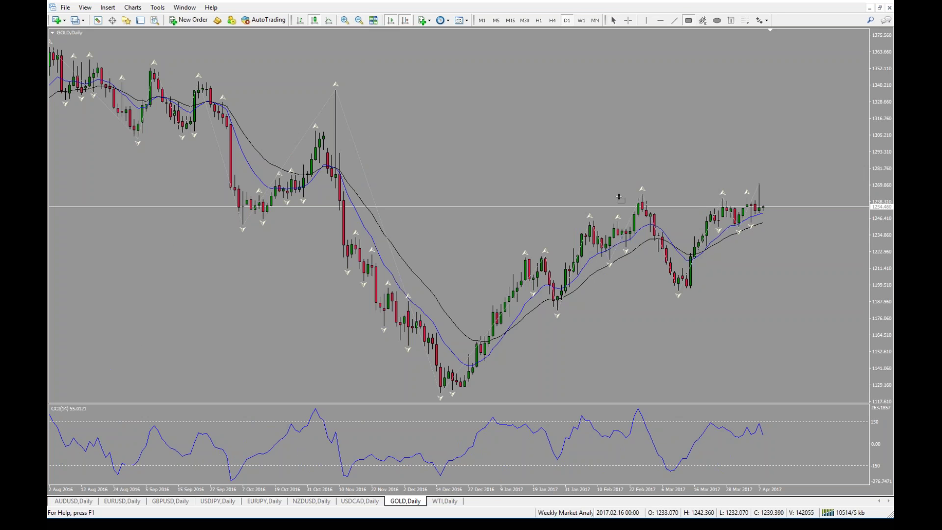
pyautogui.moveTo(620, 196); pyautogui.dragTo(819, 211)
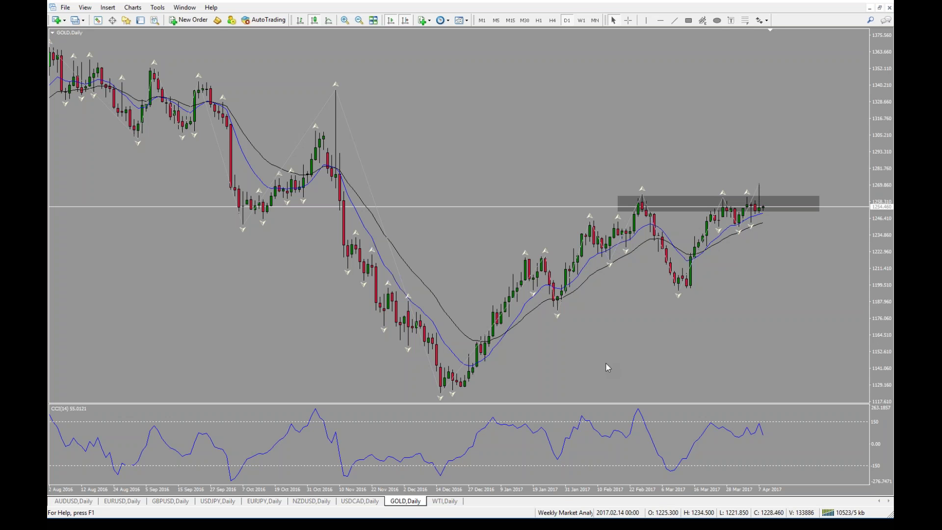
# Step: On the WTI daily chart, extend the resistance rectangle past the latest candle and shift it slightly up to about 54.00
pyautogui.click(444, 502)
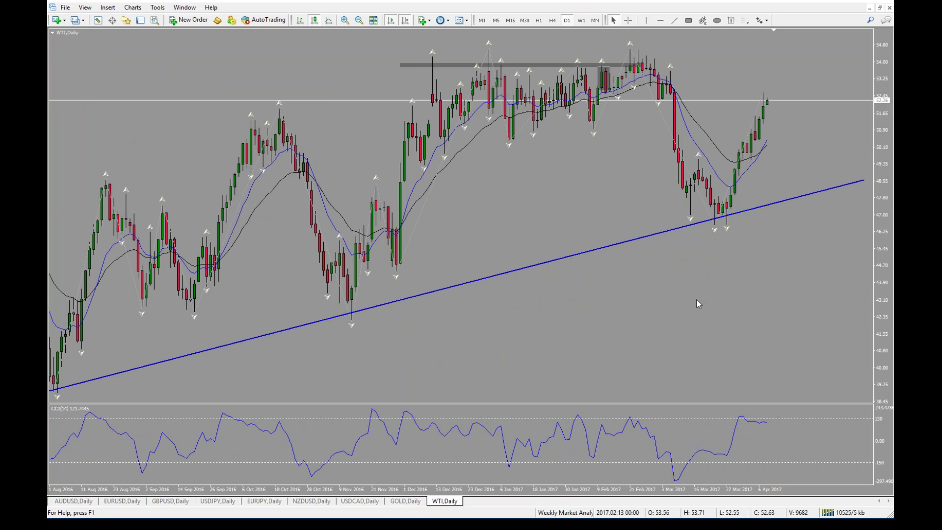
pyautogui.click(360, 22)
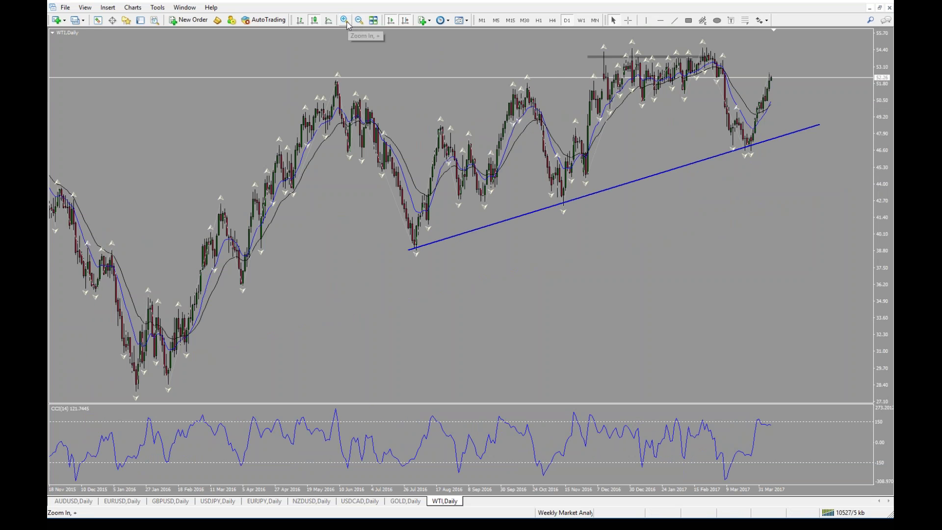
pyautogui.click(345, 22)
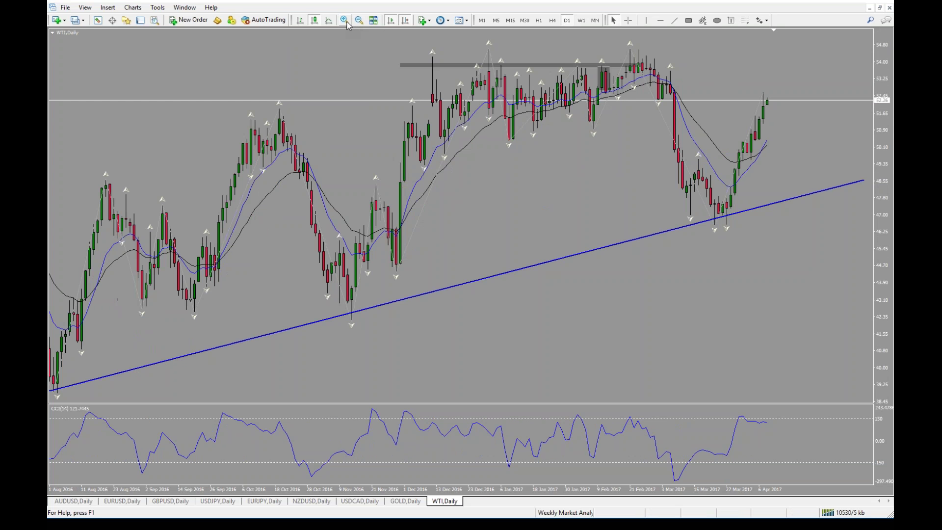
pyautogui.click(346, 21)
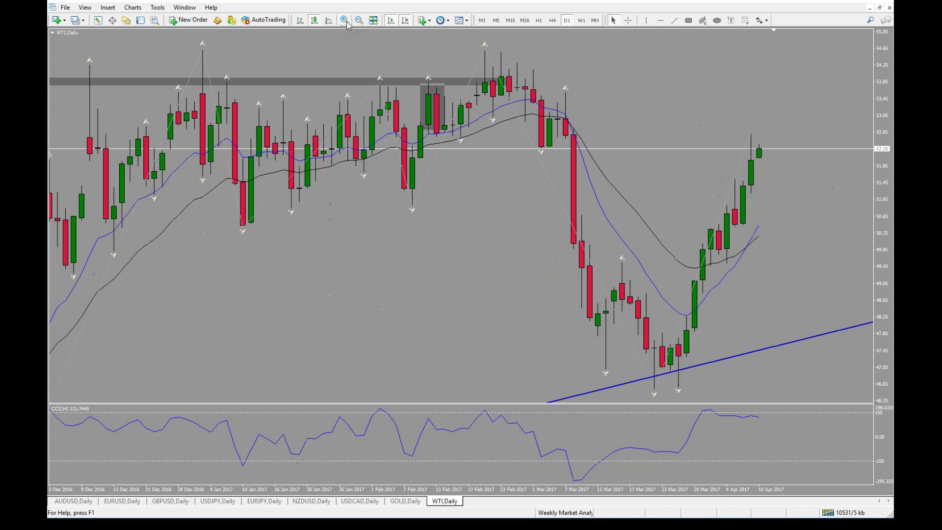
pyautogui.click(359, 20)
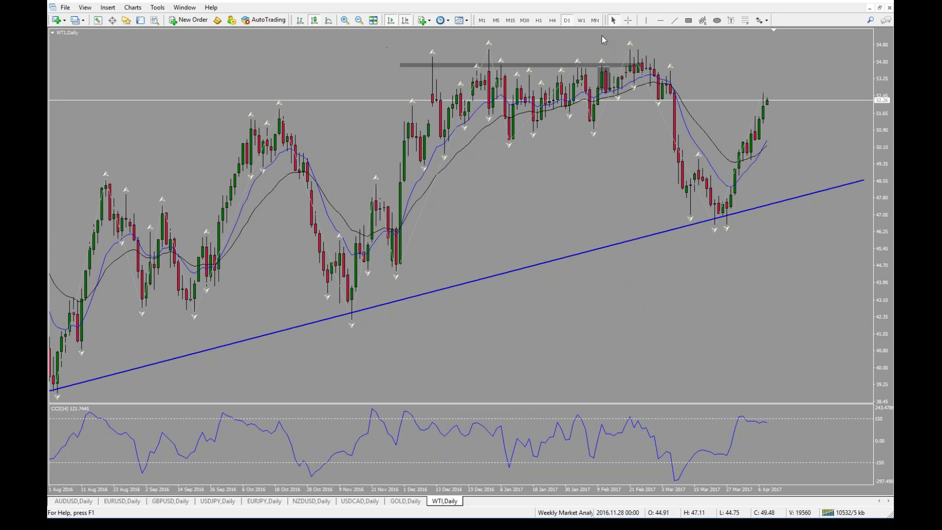
pyautogui.doubleClick(640, 68)
pyautogui.moveTo(640, 67); pyautogui.dragTo(831, 67)
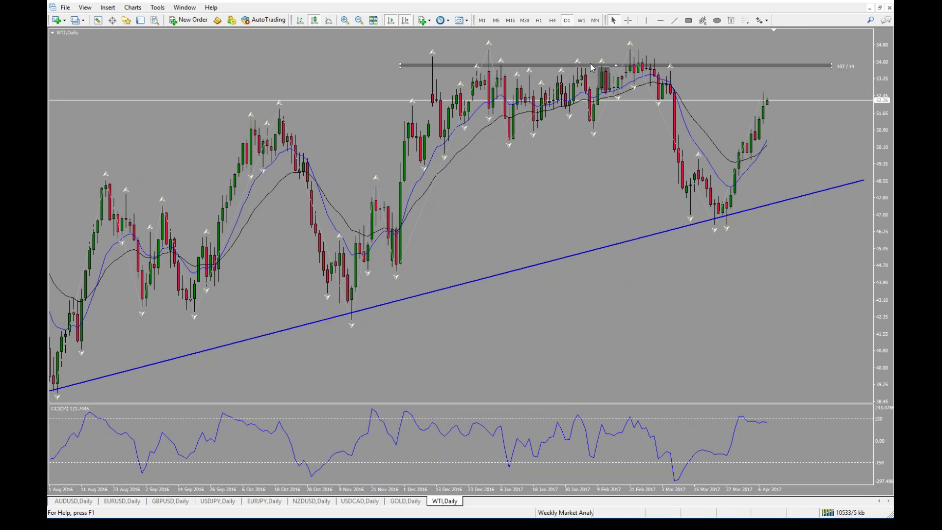
pyautogui.moveTo(616, 65); pyautogui.dragTo(623, 64)
pyautogui.doubleClick(625, 68)
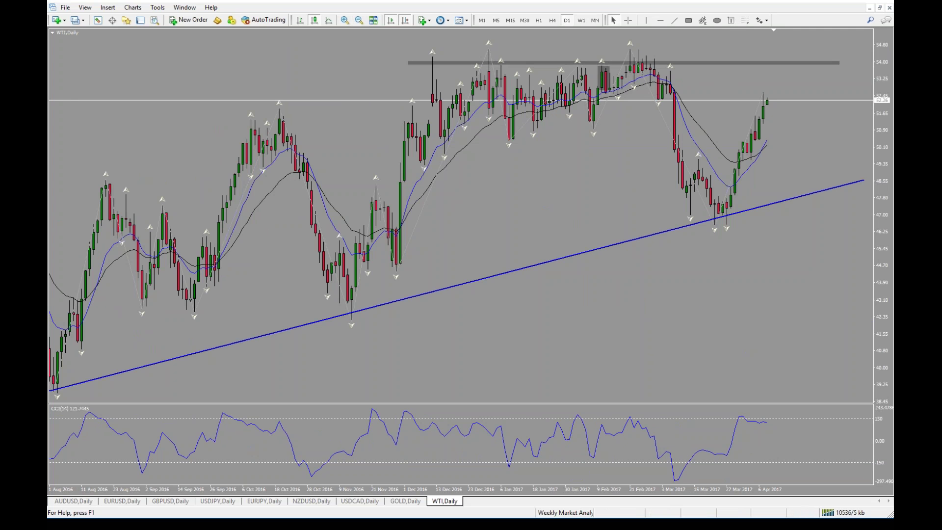
# Step: Circle the WTI resistance zone ahead of price, sketch an arrow for a decline from it, and clear the sketches
pyautogui.moveTo(773, 58)
pyautogui.mouseDown()
pyautogui.moveTo(801, 73)
pyautogui.moveTo(777, 58)
pyautogui.moveTo(802, 75)
pyautogui.moveTo(793, 75)
pyautogui.moveTo(834, 131)
pyautogui.mouseUp()
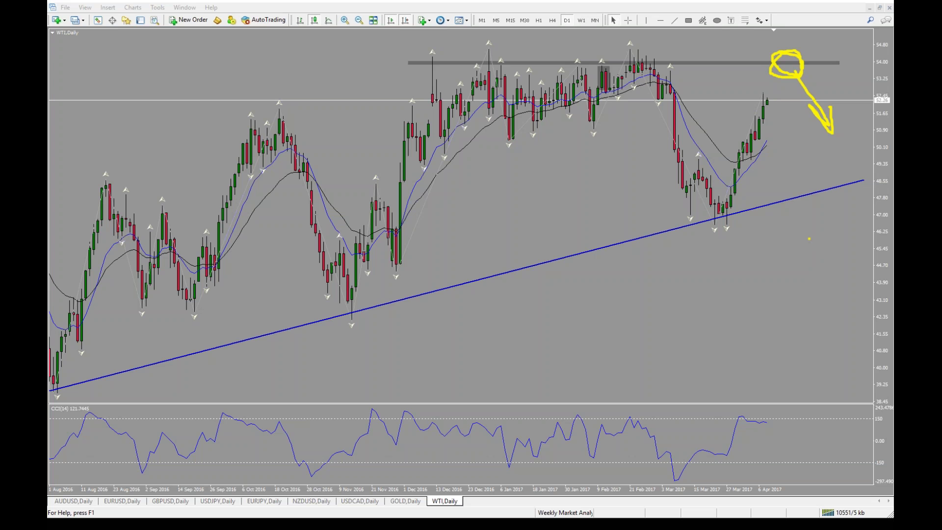
pyautogui.press('Escape')
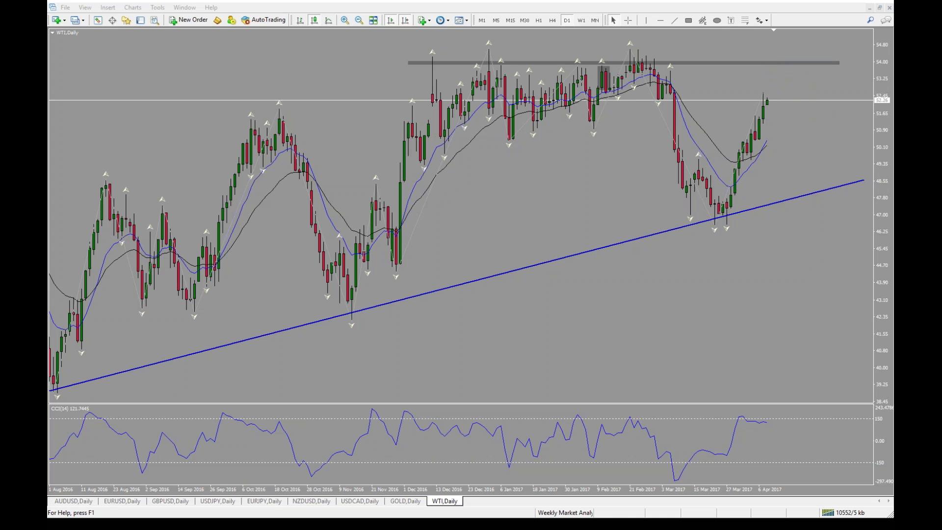
# Step: Review the AUDUSD, EURUSD, GBPUSD, USDJPY and EURJPY daily charts, checking price against the drawn trendlines and channels
pyautogui.click(74, 500)
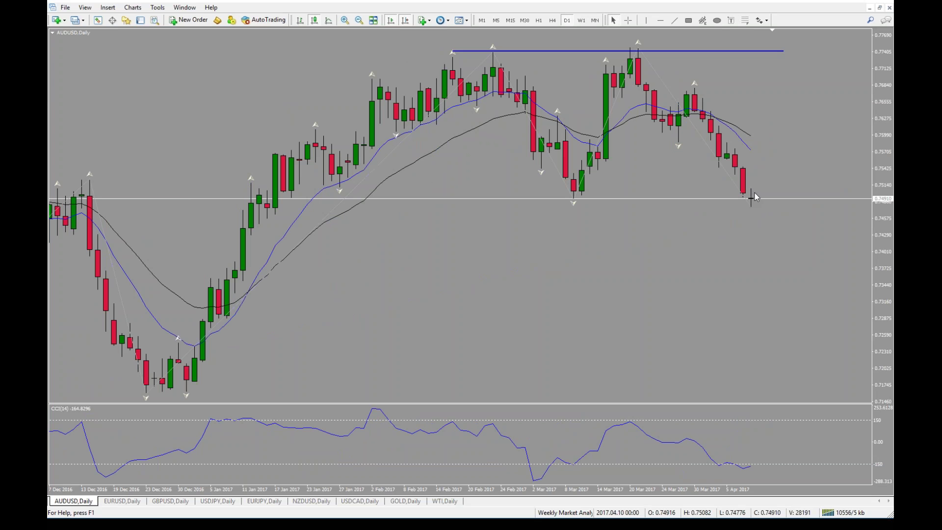
pyautogui.moveTo(753, 204)
pyautogui.click(112, 509)
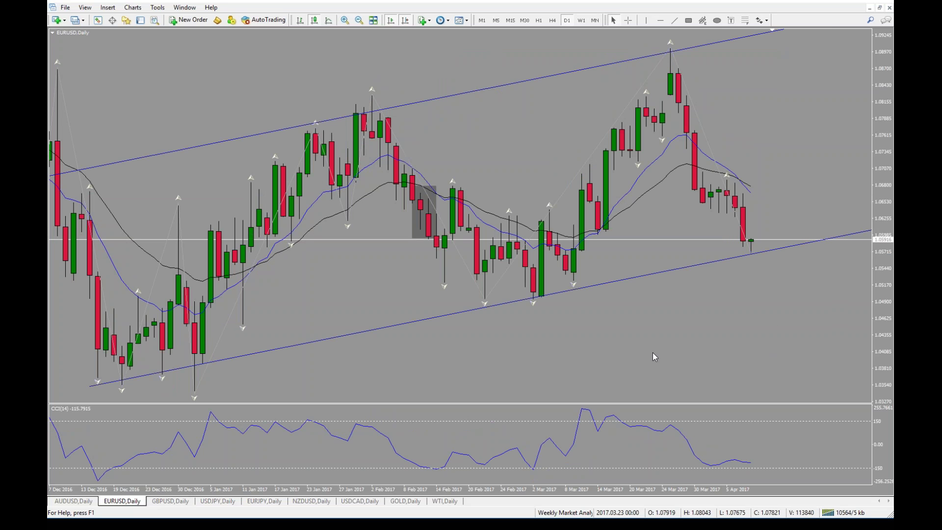
pyautogui.click(169, 502)
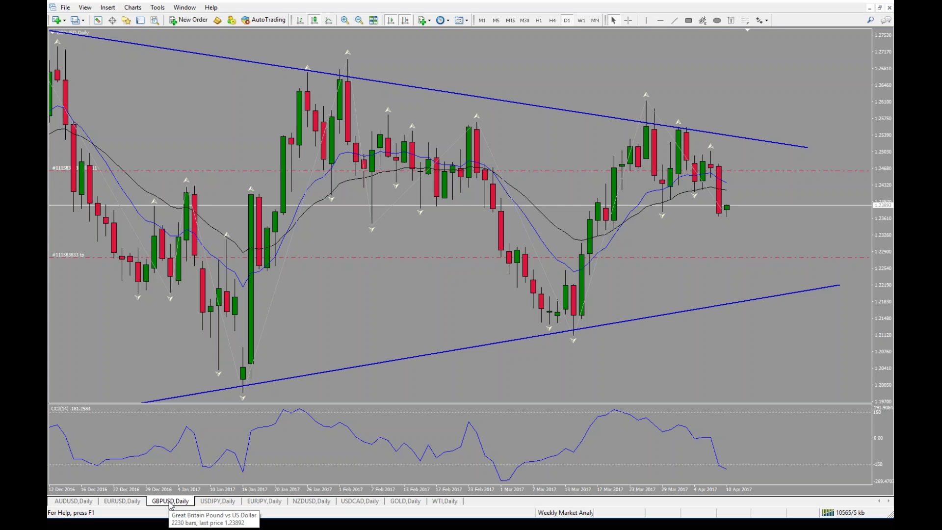
pyautogui.click(218, 500)
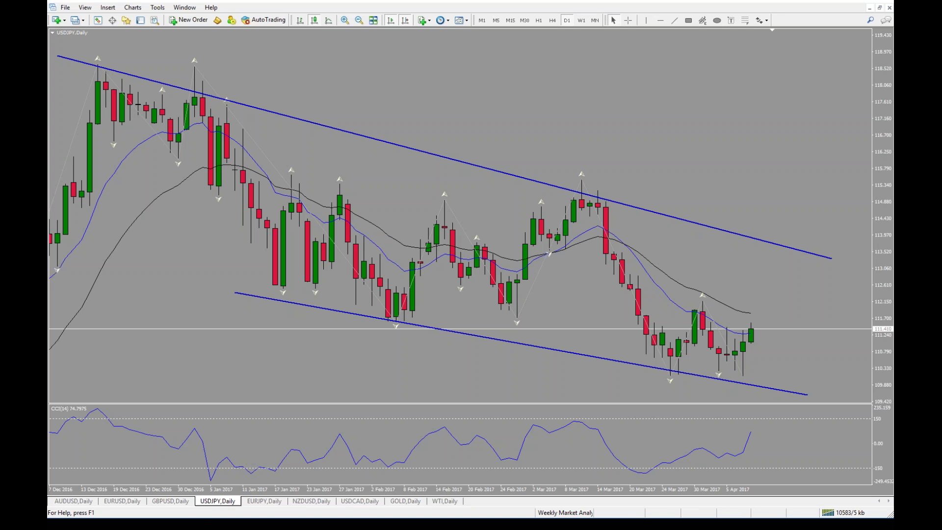
pyautogui.click(269, 502)
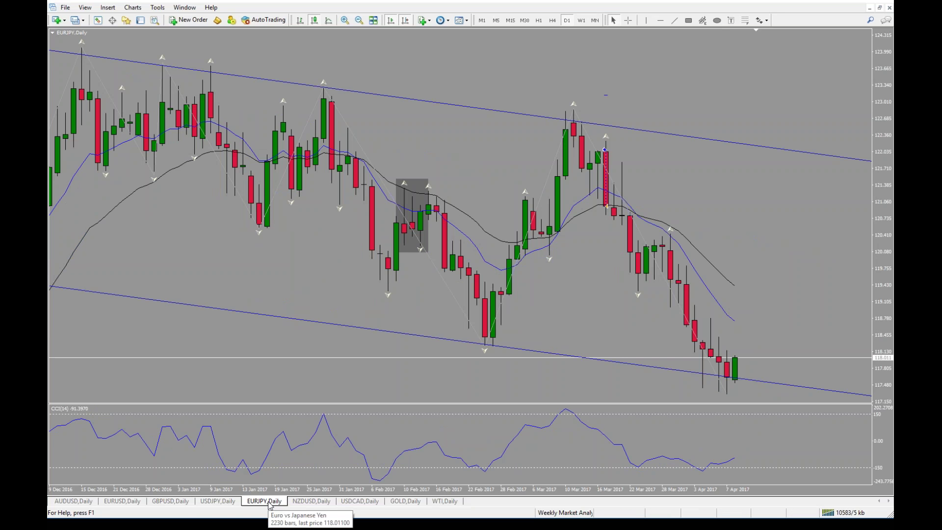
pyautogui.click(359, 21)
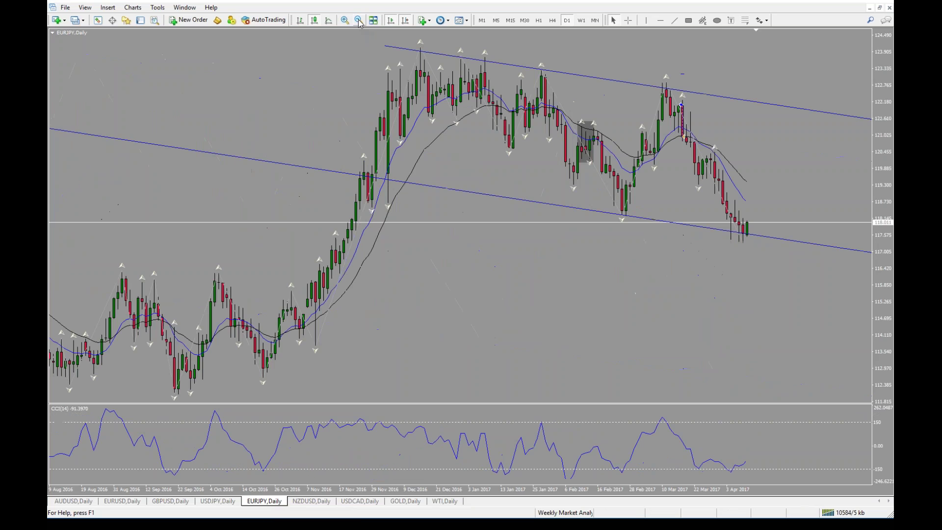
pyautogui.click(345, 20)
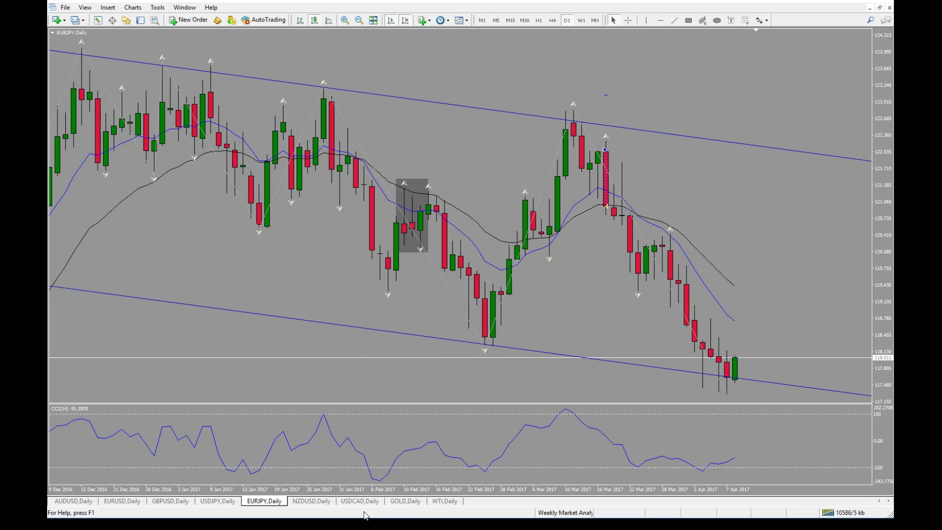
# Step: Review the NZDUSD, USDCAD, GOLD and WTI daily charts, checking price against the marked support, resistance and trendlines
pyautogui.click(316, 502)
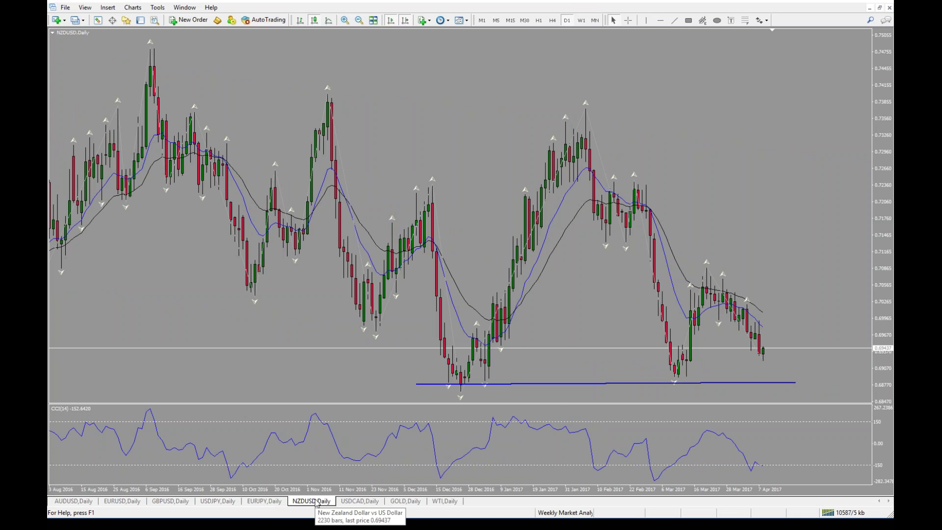
pyautogui.click(367, 501)
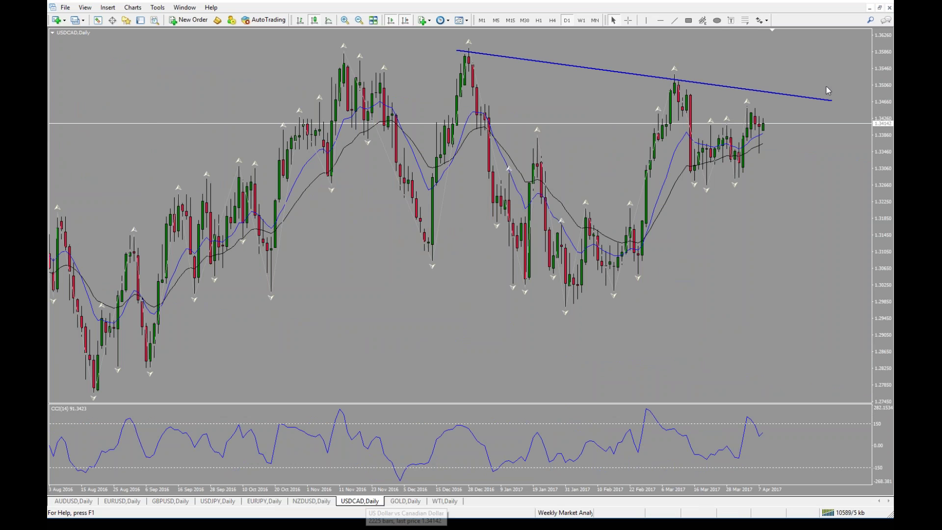
pyautogui.click(411, 501)
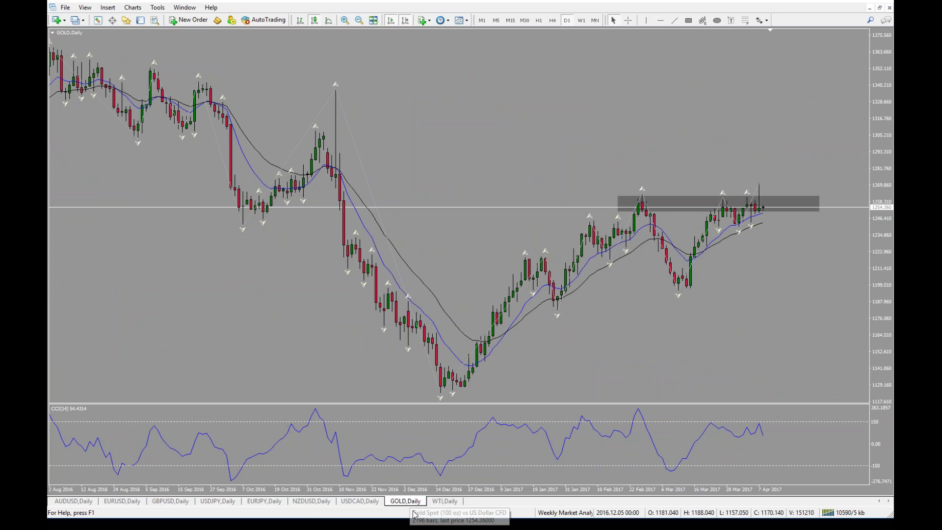
pyautogui.click(439, 502)
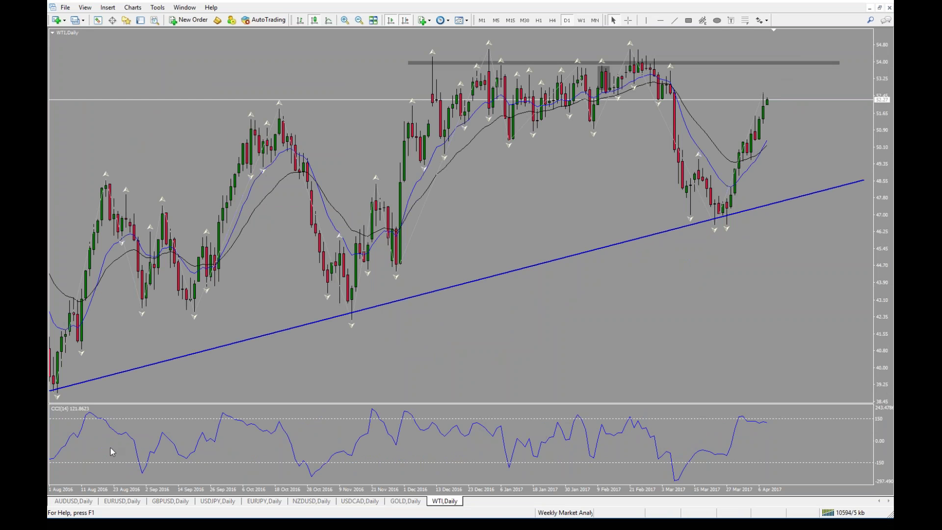
# Step: Switch the AUDUSD chart window to USDCHF daily and draw a descending trendline from the December highs through the March high, past the latest candle
pyautogui.click(73, 500)
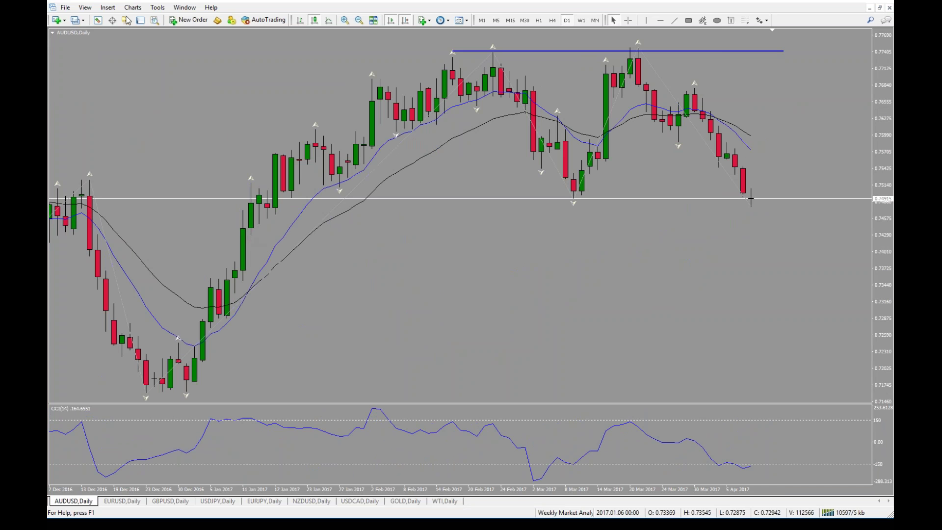
pyautogui.click(97, 22)
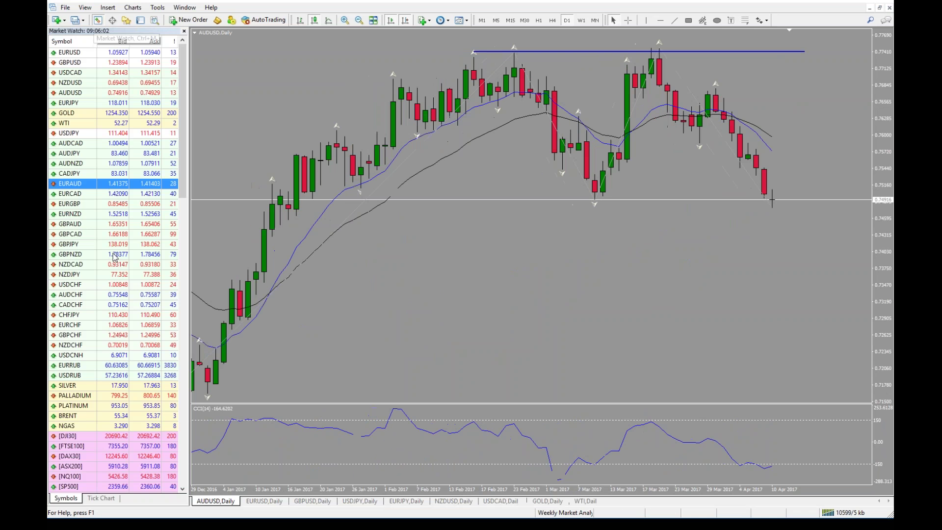
pyautogui.click(83, 154)
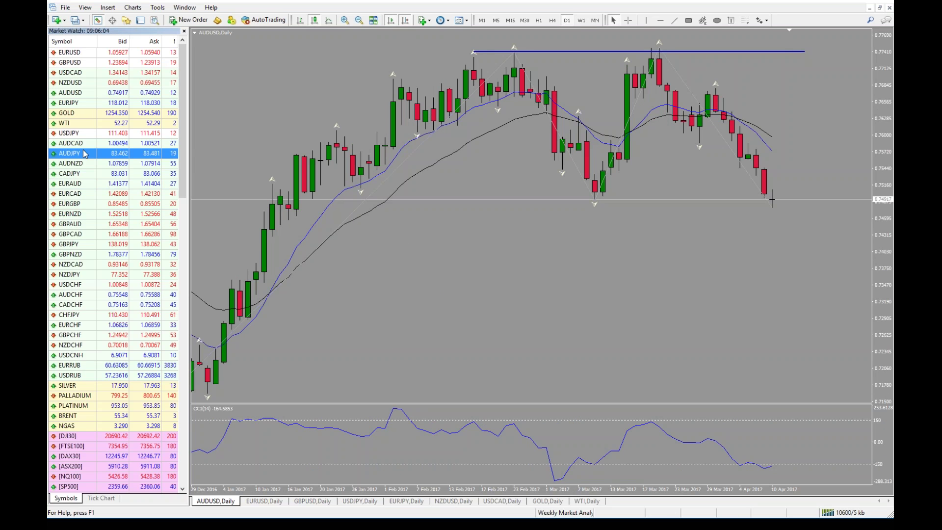
pyautogui.press('u')
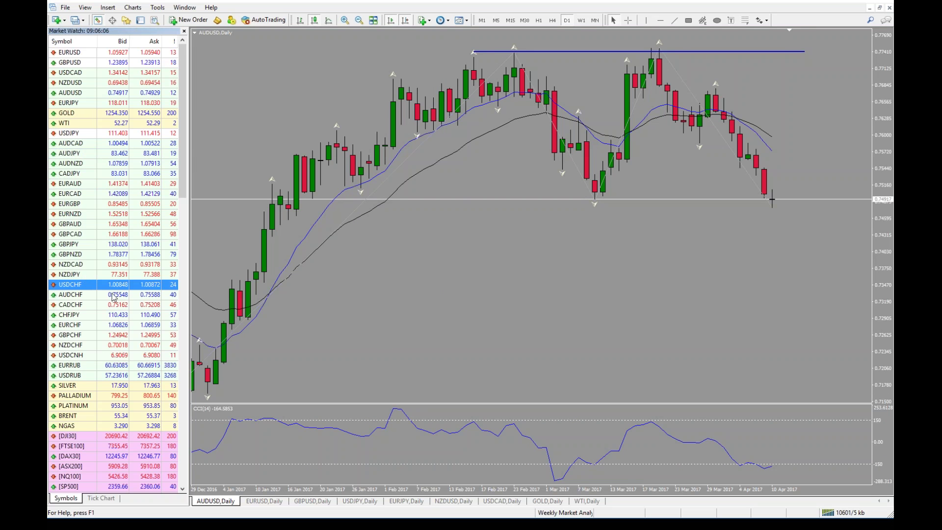
pyautogui.press('Return')
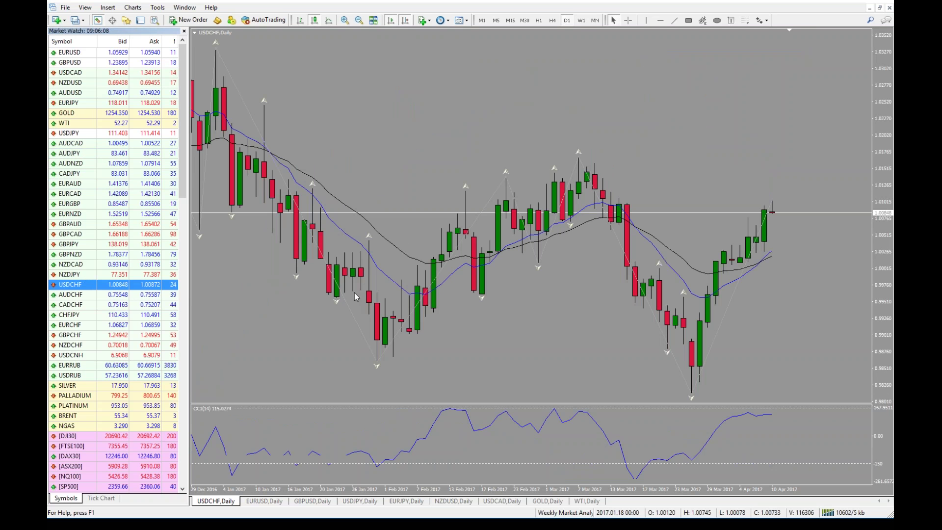
pyautogui.click(358, 21)
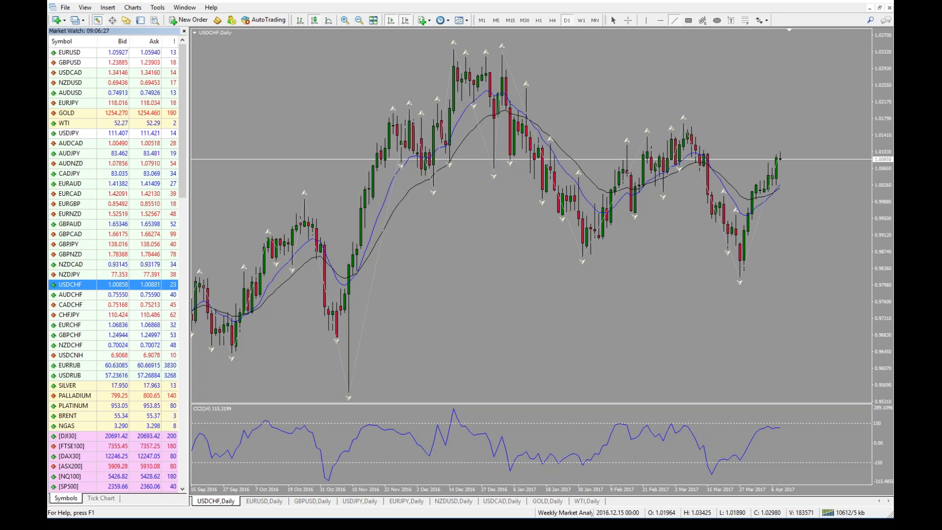
pyautogui.moveTo(446, 58); pyautogui.dragTo(854, 177)
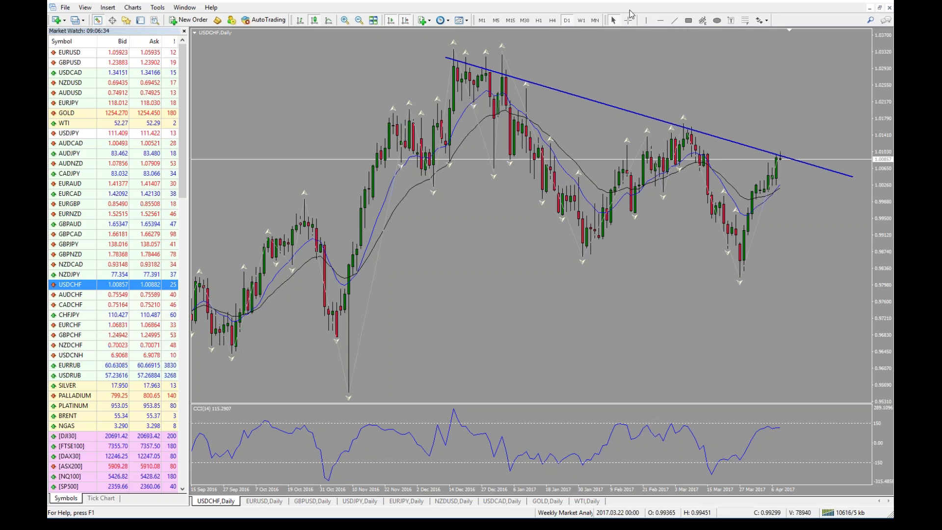
# Step: Try an equidistant channel on USDCHF along the descending trendline, with its parallel line under the lows, and delete it
pyautogui.click(702, 20)
pyautogui.moveTo(440, 59); pyautogui.dragTo(793, 161)
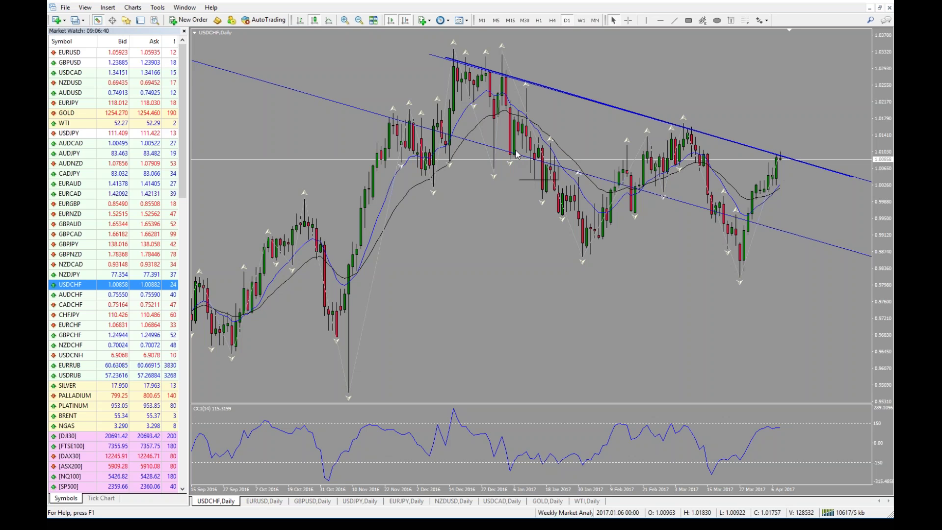
pyautogui.doubleClick(426, 131)
pyautogui.moveTo(427, 131); pyautogui.dragTo(689, 281)
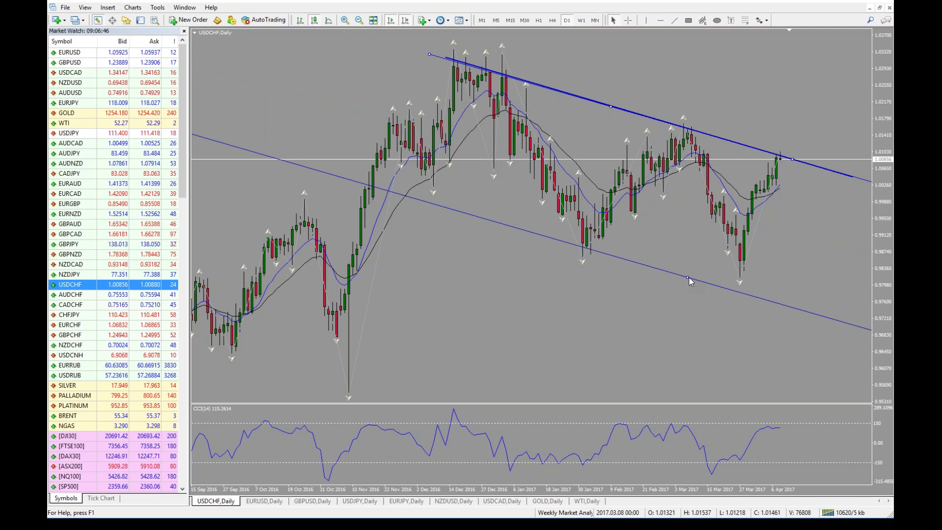
pyautogui.press('Delete')
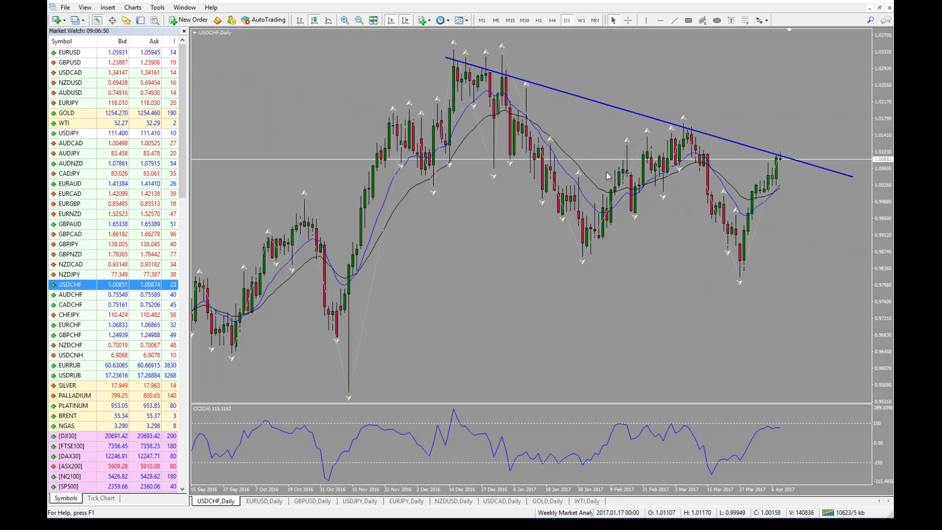
# Step: Hide the Market Watch, circle USDCHF price at the descending trendline, sketch a downward move from it, and clear the sketches
pyautogui.click(345, 20)
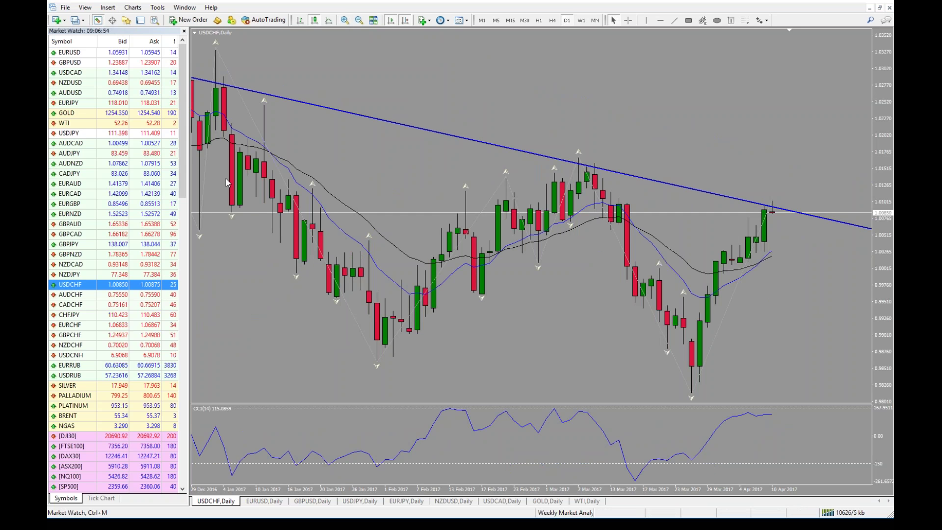
pyautogui.hotkey('ctrl', 'm')
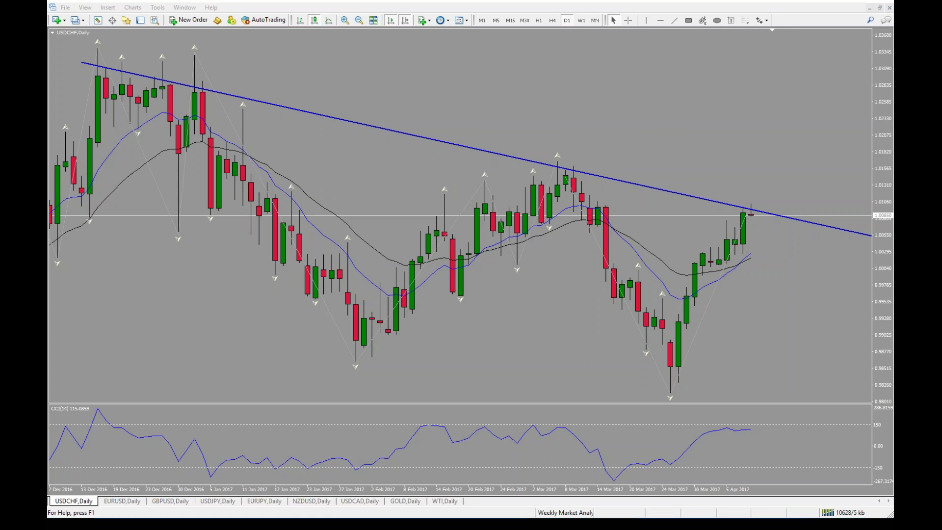
pyautogui.moveTo(749, 191)
pyautogui.mouseDown()
pyautogui.moveTo(782, 222)
pyautogui.moveTo(779, 233)
pyautogui.mouseUp()
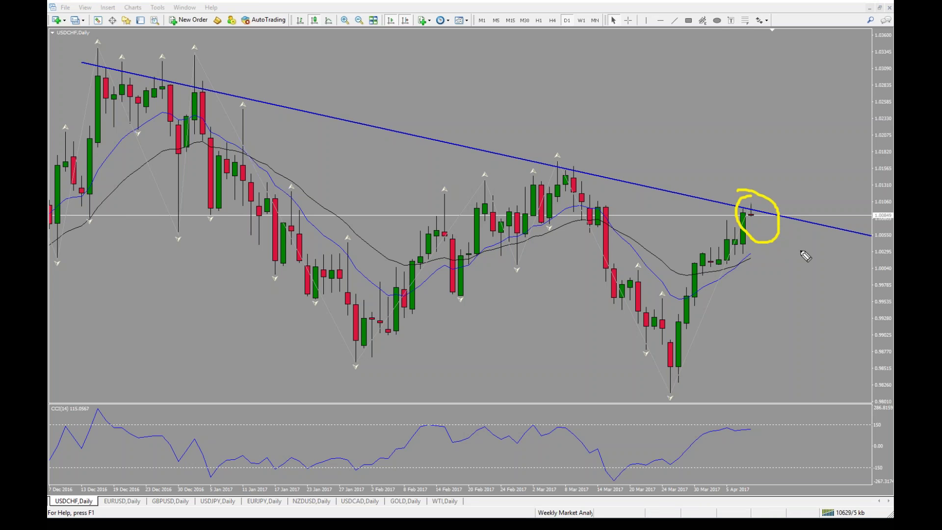
pyautogui.moveTo(774, 246)
pyautogui.mouseDown()
pyautogui.moveTo(792, 313)
pyautogui.moveTo(797, 295)
pyautogui.mouseUp()
pyautogui.press('Escape')
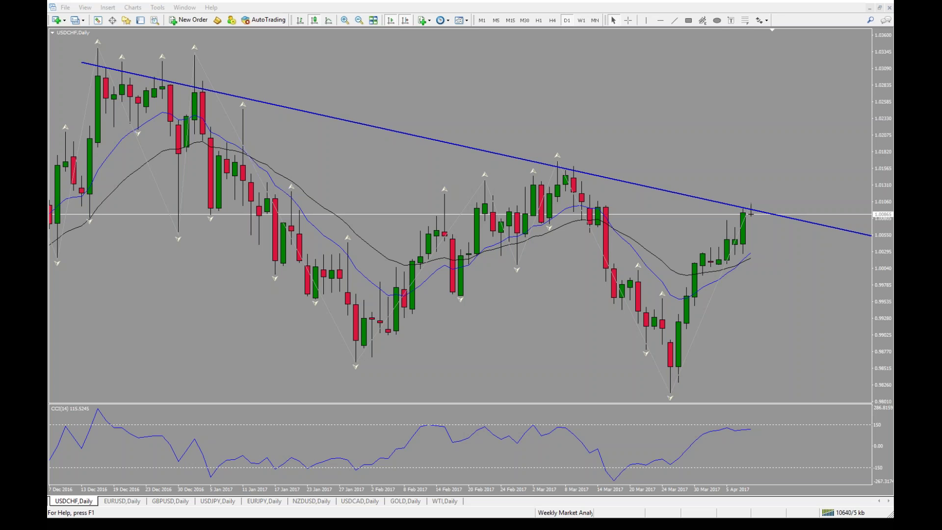
# Step: Replace the USDCHF chart with CADJPY daily from the Market Watch symbol list and hide the list
pyautogui.click(97, 20)
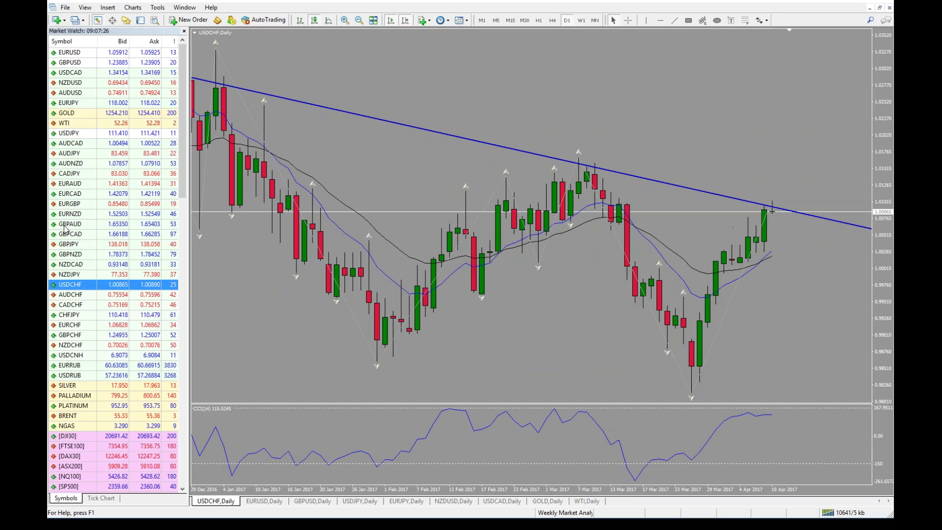
pyautogui.click(92, 194)
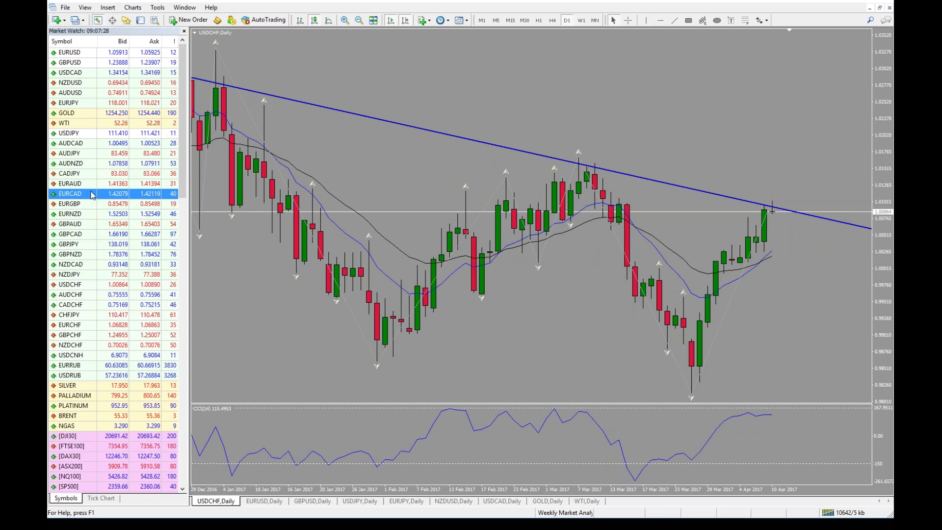
pyautogui.click(74, 305)
pyautogui.click(93, 174)
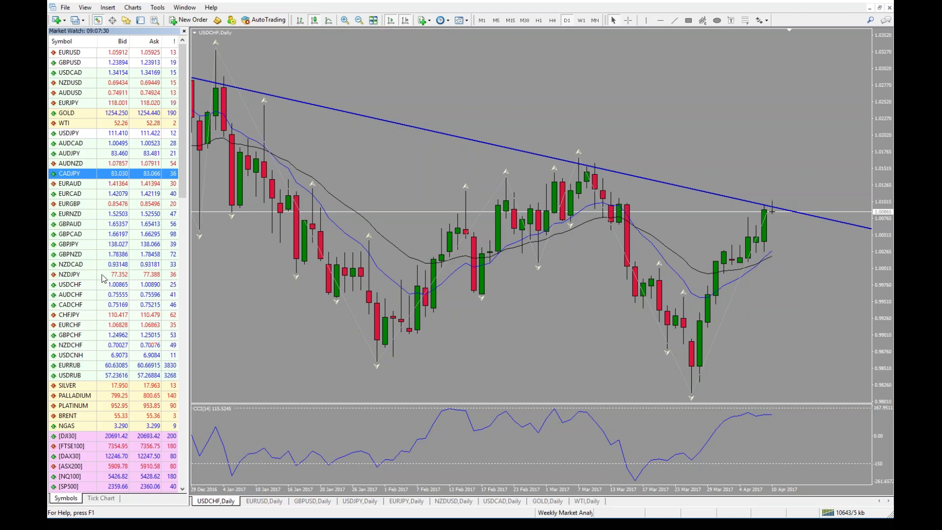
pyautogui.moveTo(234, 194); pyautogui.dragTo(237, 197)
pyautogui.click(97, 20)
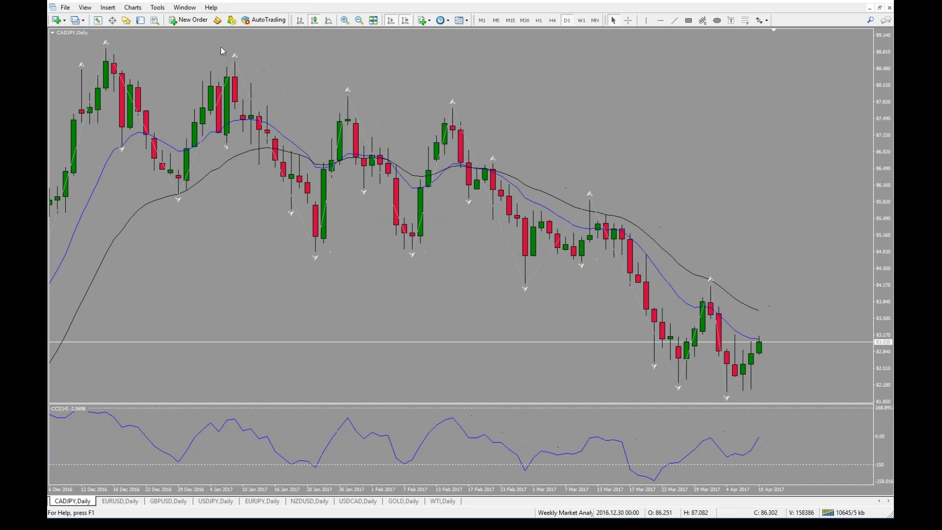
# Step: Examine the CADJPY daily chart at wider and closer scales, comparing the recent decline with the 2016 rally and the moving averages
pyautogui.click(359, 20)
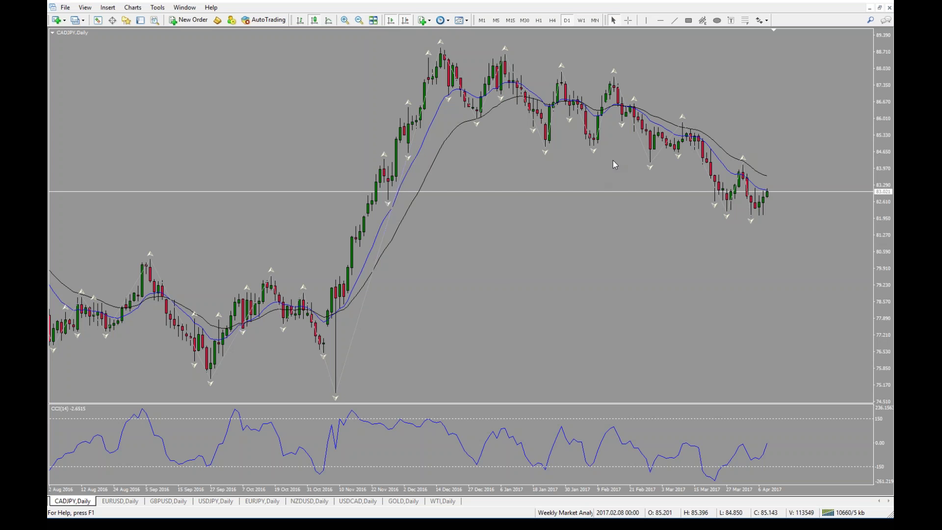
pyautogui.click(359, 21)
pyautogui.click(346, 21)
pyautogui.click(345, 21)
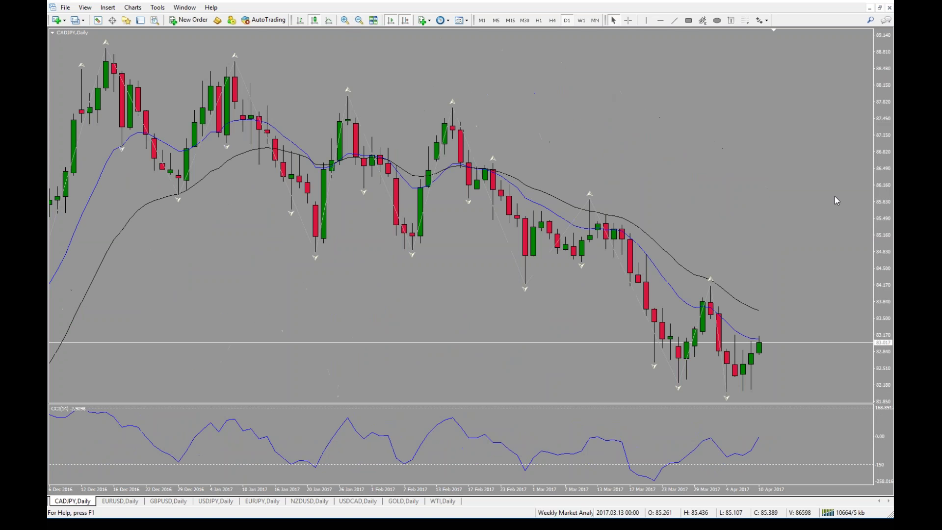
pyautogui.moveTo(880, 153); pyautogui.dragTo(877, 137)
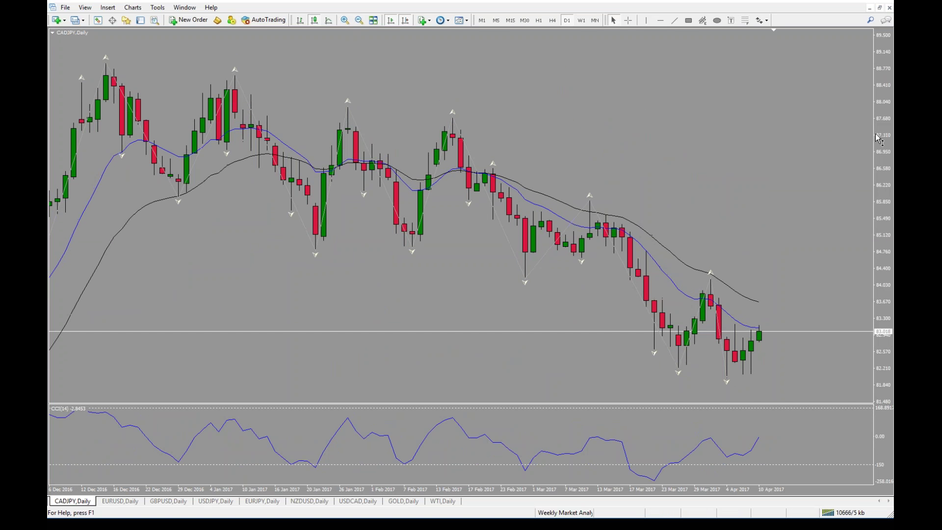
pyautogui.click(360, 21)
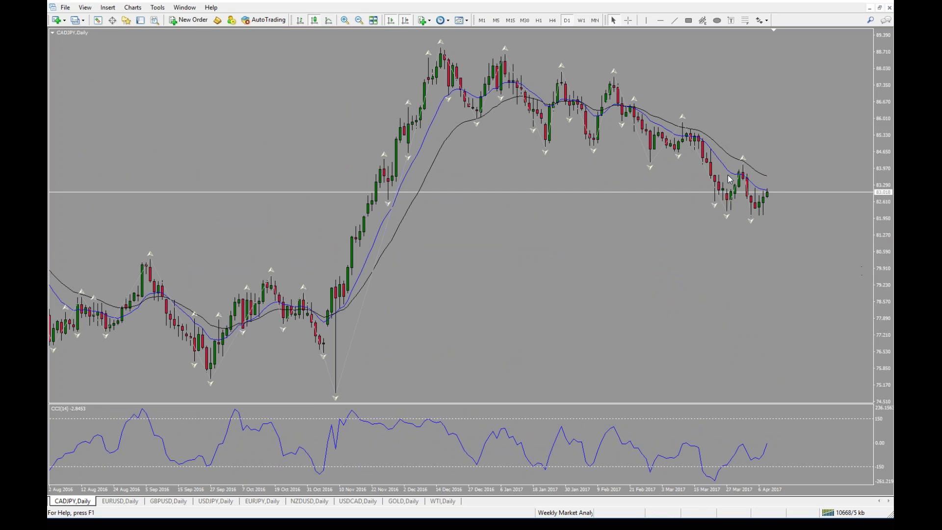
pyautogui.click(345, 20)
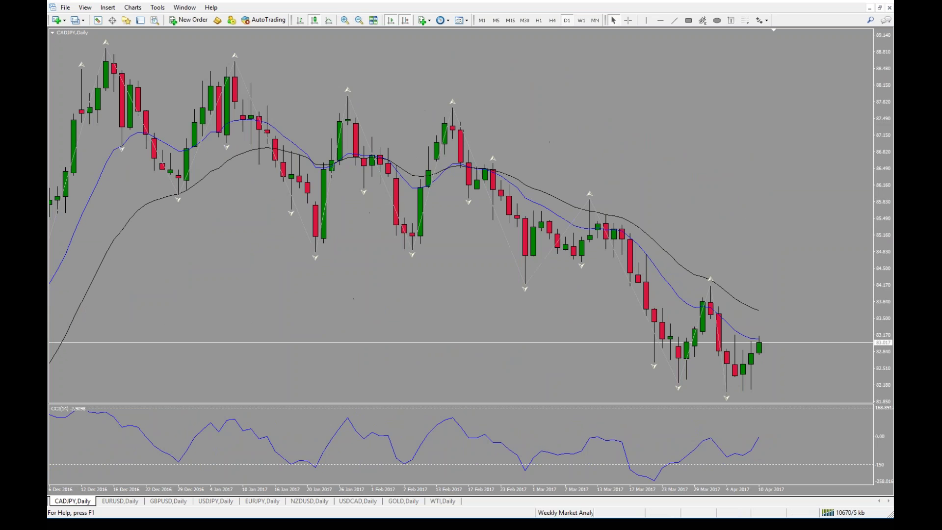
# Step: Circle the late-March and early-March swing highs near the moving averages on the CADJPY daily chart
pyautogui.hotkey('ctrl', '2')
pyautogui.moveTo(704, 280)
pyautogui.mouseDown()
pyautogui.moveTo(682, 297)
pyautogui.moveTo(711, 282)
pyautogui.mouseUp()
pyautogui.moveTo(591, 192)
pyautogui.mouseDown()
pyautogui.moveTo(577, 213)
pyautogui.moveTo(604, 195)
pyautogui.mouseUp()
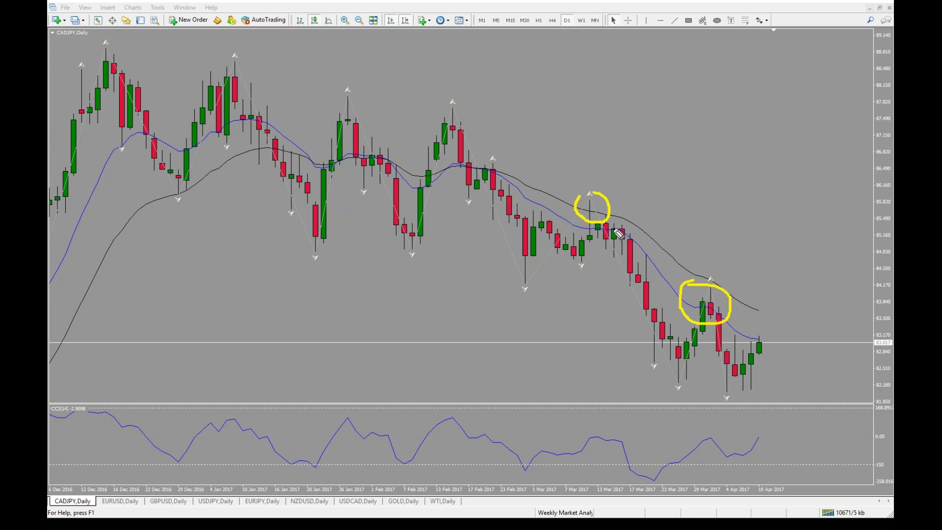
# Step: Circle the latest CADJPY price at the blue moving average and sketch downward arrows from it and the two earlier circled swing highs
pyautogui.moveTo(778, 321)
pyautogui.mouseDown()
pyautogui.moveTo(792, 343)
pyautogui.moveTo(780, 320)
pyautogui.mouseUp()
pyautogui.moveTo(789, 358); pyautogui.dragTo(810, 409)
pyautogui.moveTo(717, 322); pyautogui.dragTo(733, 375)
pyautogui.moveTo(604, 229); pyautogui.dragTo(608, 265)
pyautogui.moveTo(593, 248); pyautogui.dragTo(635, 286)
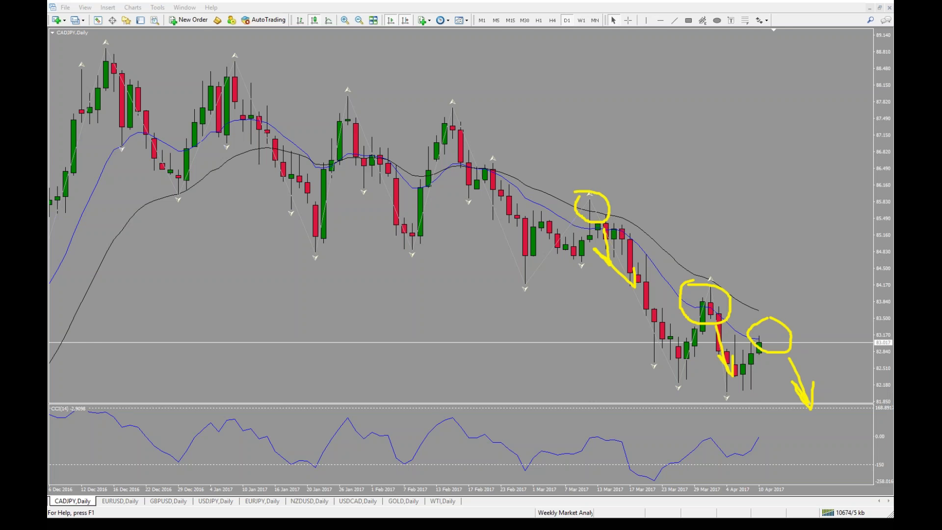
pyautogui.press('Escape')
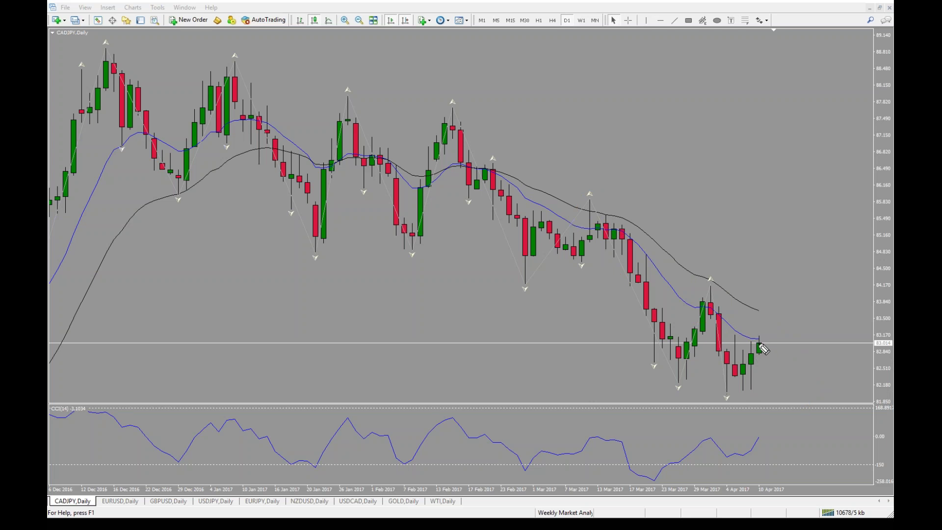
pyautogui.moveTo(758, 331)
pyautogui.mouseDown()
pyautogui.moveTo(758, 354)
pyautogui.moveTo(764, 336)
pyautogui.moveTo(772, 348)
pyautogui.moveTo(763, 313)
pyautogui.mouseUp()
pyautogui.moveTo(776, 350); pyautogui.dragTo(798, 389)
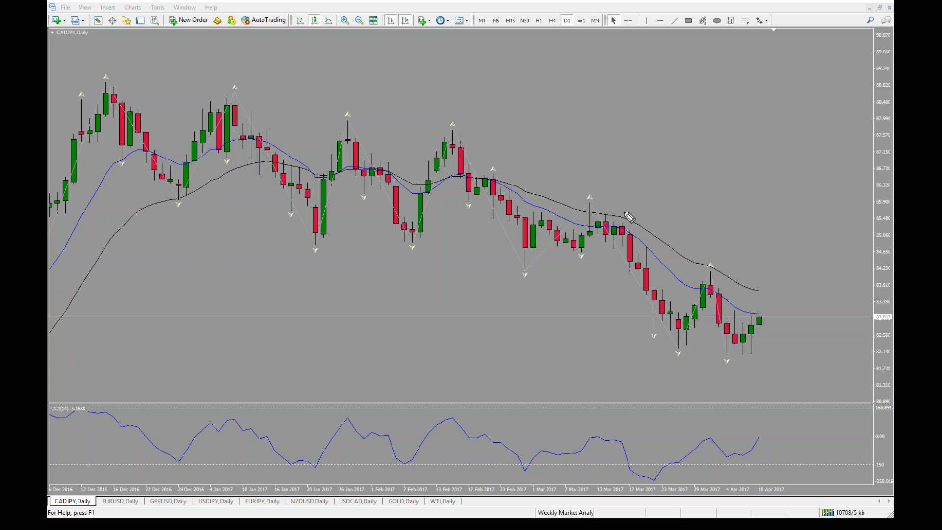
# Step: Mark the successive lower highs of CADJPY from mid-February to late March with short horizontal lines linked by descending arcs
pyautogui.moveTo(426, 123); pyautogui.dragTo(502, 122)
pyautogui.moveTo(480, 168); pyautogui.dragTo(545, 167)
pyautogui.moveTo(566, 196); pyautogui.dragTo(617, 197)
pyautogui.moveTo(740, 262); pyautogui.dragTo(688, 266)
pyautogui.moveTo(488, 104); pyautogui.dragTo(464, 110)
pyautogui.moveTo(521, 163)
pyautogui.mouseDown()
pyautogui.moveTo(549, 148)
pyautogui.moveTo(587, 180)
pyautogui.moveTo(613, 173)
pyautogui.moveTo(707, 226)
pyautogui.moveTo(714, 254)
pyautogui.mouseUp()
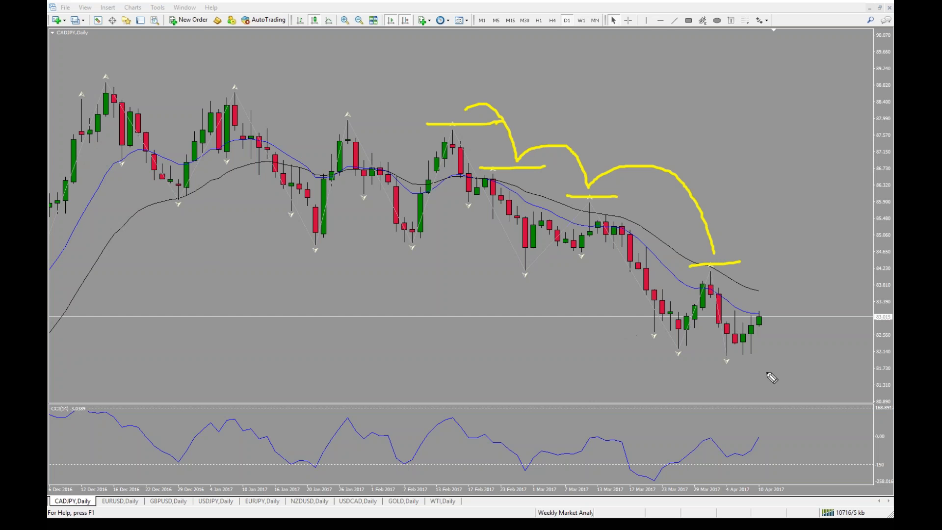
# Step: Mark the lower lows beneath the CADJPY decline with short horizontal lines linked by arcs, and erase the sketches
pyautogui.moveTo(750, 355); pyautogui.dragTo(599, 334)
pyautogui.moveTo(592, 255); pyautogui.dragTo(534, 256)
pyautogui.moveTo(733, 356)
pyautogui.mouseDown()
pyautogui.moveTo(675, 353)
pyautogui.moveTo(641, 364)
pyautogui.moveTo(617, 344)
pyautogui.mouseUp()
pyautogui.moveTo(558, 264); pyautogui.dragTo(598, 351)
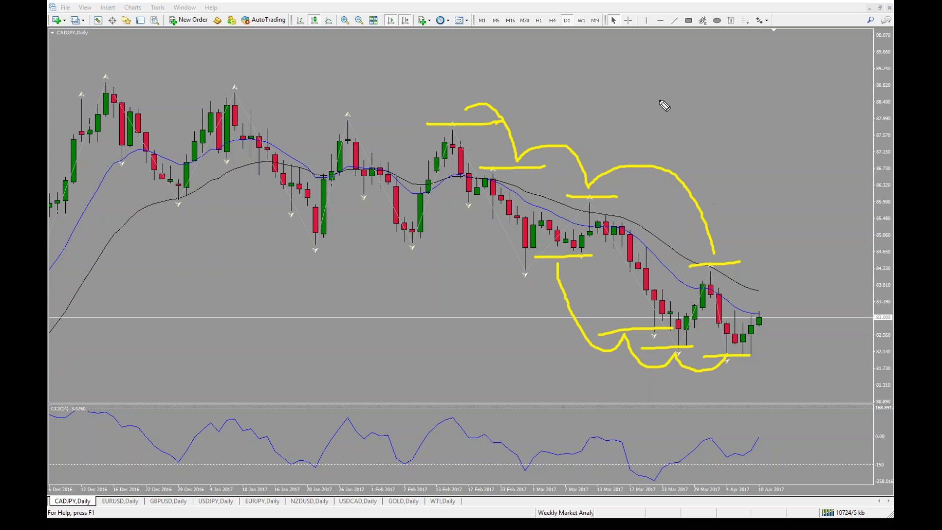
pyautogui.moveTo(658, 98); pyautogui.dragTo(719, 81)
pyautogui.press('e')
# Step: Sketch a descending zigzag with its highs and lows marked, underline the late-March and April CADJPY lows, and clear the sketches
pyautogui.moveTo(665, 142)
pyautogui.mouseDown()
pyautogui.moveTo(681, 132)
pyautogui.moveTo(734, 181)
pyautogui.moveTo(742, 164)
pyautogui.moveTo(755, 188)
pyautogui.mouseUp()
pyautogui.moveTo(778, 227)
pyautogui.mouseDown()
pyautogui.moveTo(787, 250)
pyautogui.moveTo(801, 218)
pyautogui.moveTo(833, 289)
pyautogui.mouseUp()
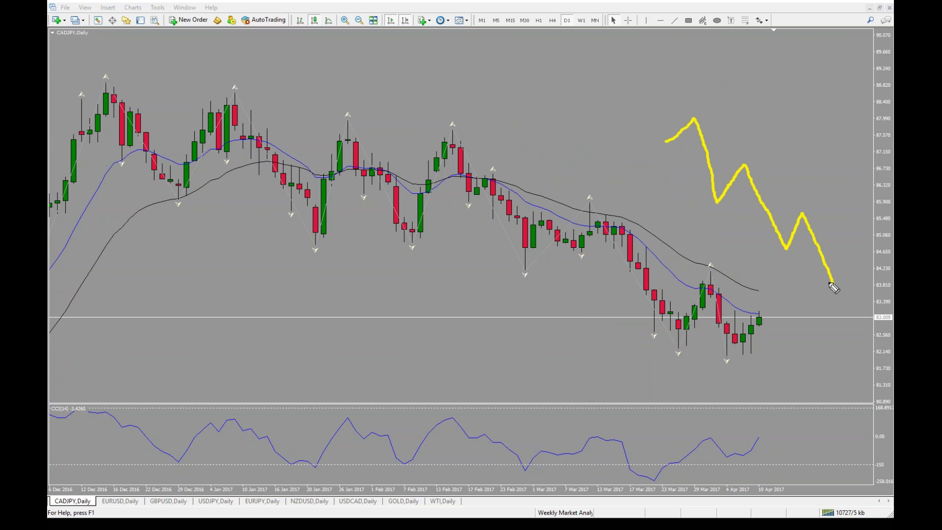
pyautogui.moveTo(761, 241); pyautogui.dragTo(787, 246)
pyautogui.moveTo(672, 116); pyautogui.dragTo(708, 117)
pyautogui.moveTo(730, 165); pyautogui.dragTo(760, 165)
pyautogui.moveTo(795, 212); pyautogui.dragTo(814, 212)
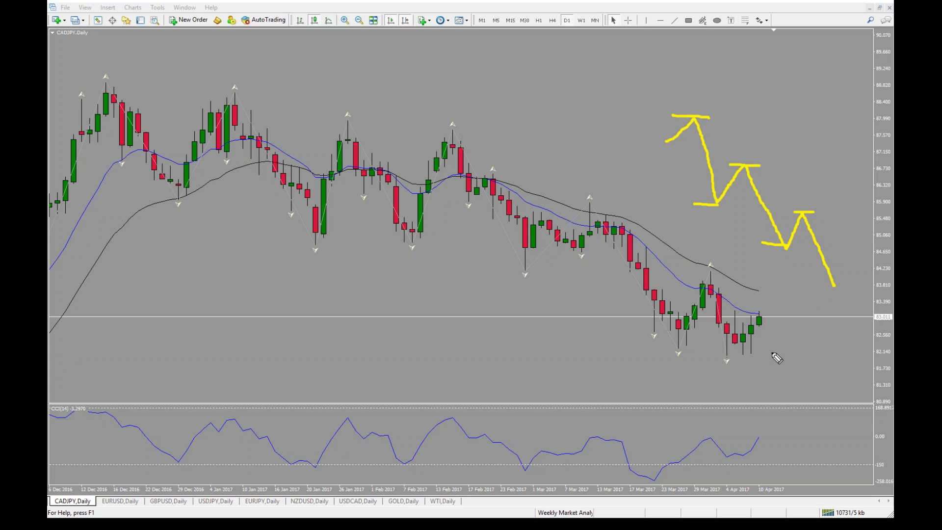
pyautogui.moveTo(784, 351)
pyautogui.mouseDown()
pyautogui.moveTo(658, 350)
pyautogui.moveTo(641, 360)
pyautogui.mouseUp()
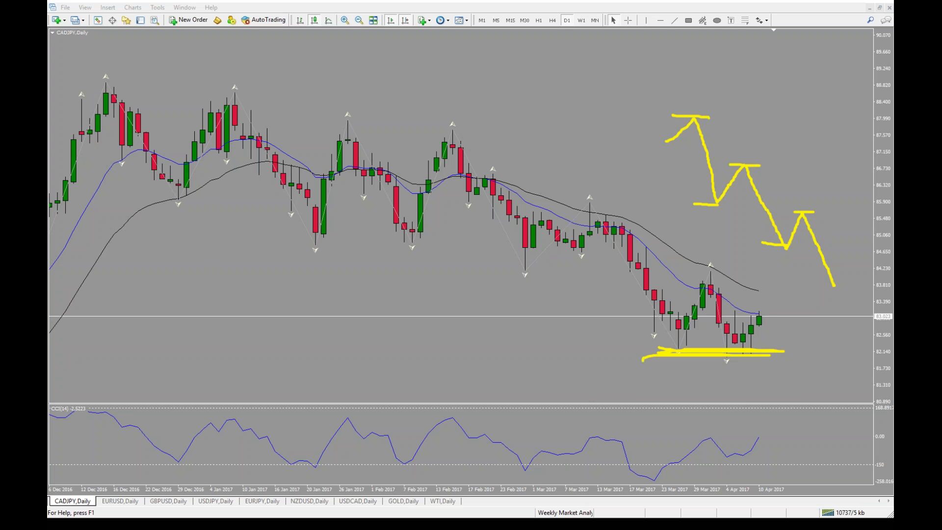
pyautogui.press('Escape')
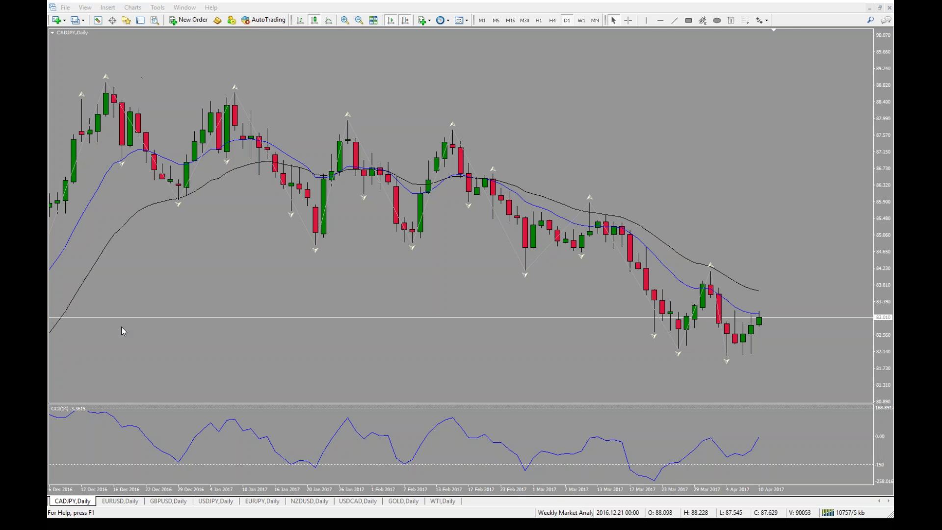
# Step: Replace the CADJPY chart with AUDCAD daily from the Market Watch symbol list and hide the list
pyautogui.click(99, 22)
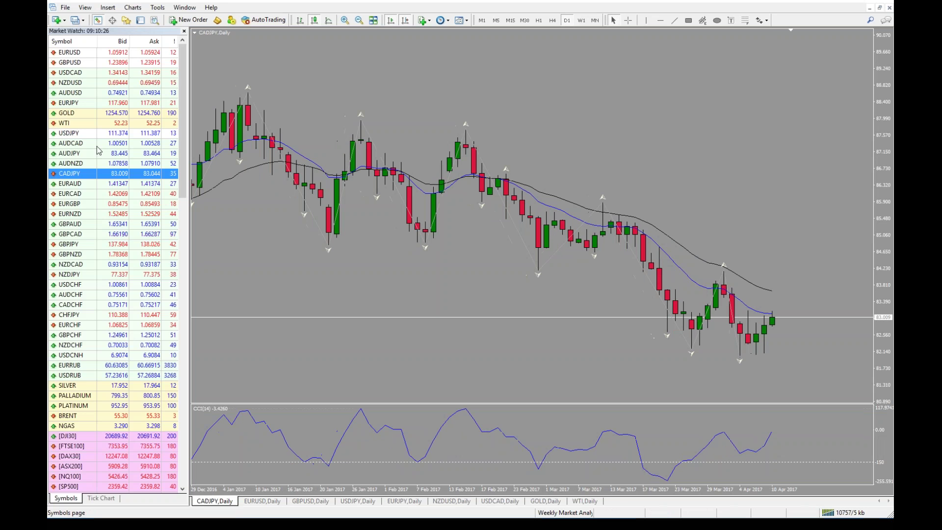
pyautogui.click(99, 103)
pyautogui.click(113, 144)
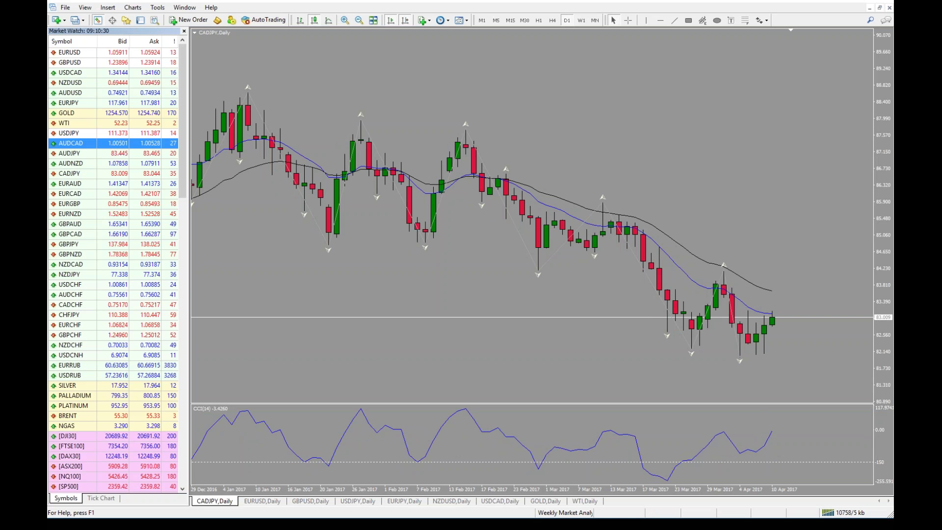
pyautogui.moveTo(113, 144); pyautogui.dragTo(344, 172)
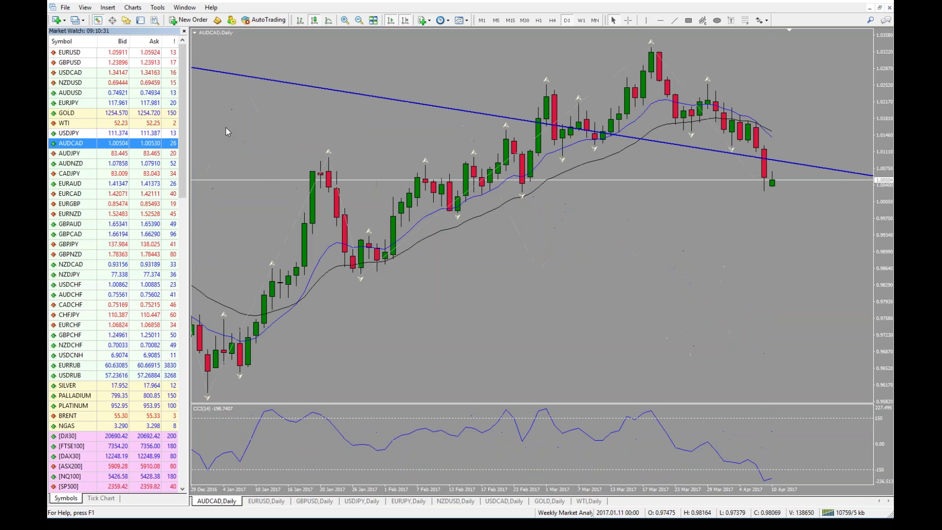
pyautogui.click(101, 20)
# Step: Draw a rectangle zone from AUDCAD's mid-November 2016 high across the January 2017 high to the latest candle, and delete it
pyautogui.click(359, 21)
pyautogui.click(360, 21)
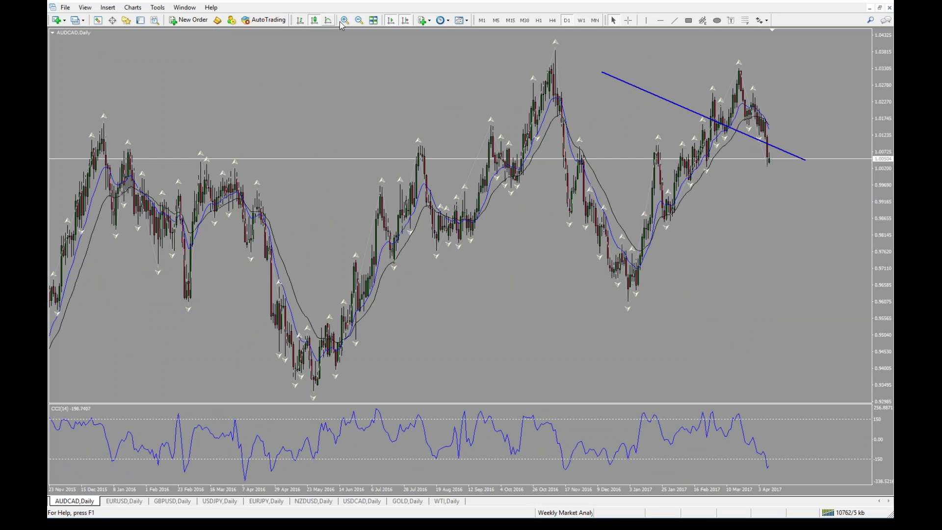
pyautogui.click(344, 20)
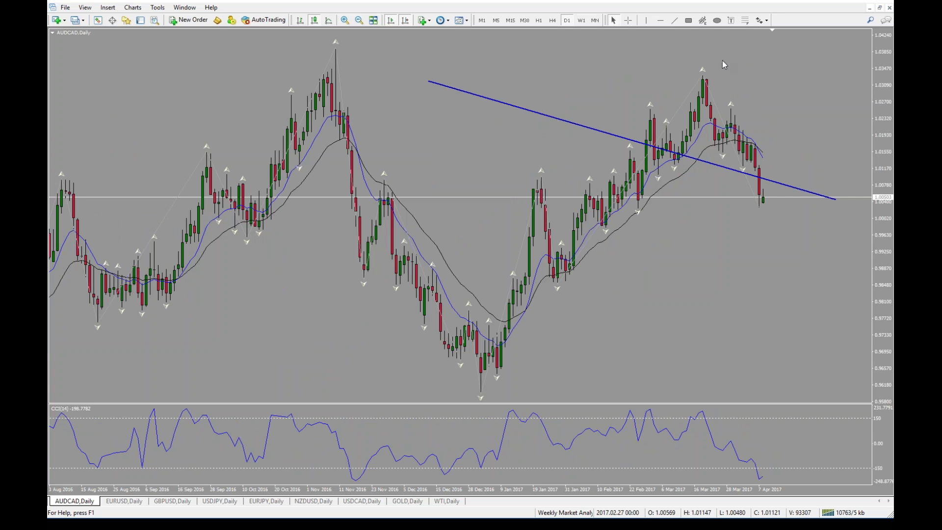
pyautogui.click(689, 21)
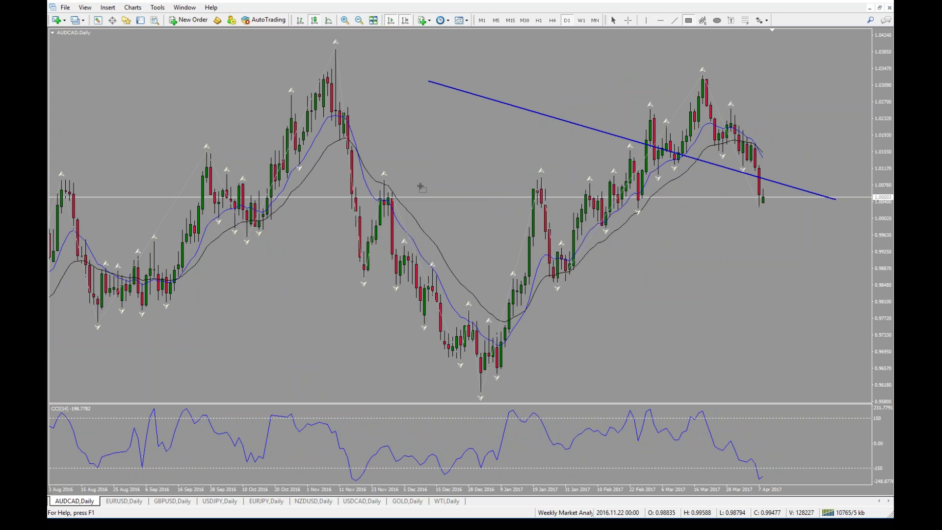
pyautogui.moveTo(367, 187); pyautogui.dragTo(767, 196)
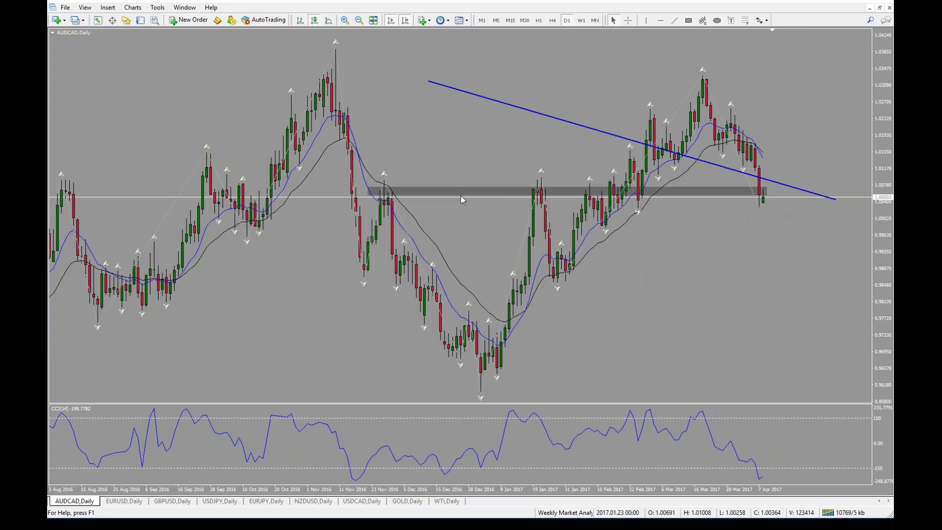
pyautogui.doubleClick(767, 192)
pyautogui.press('Delete')
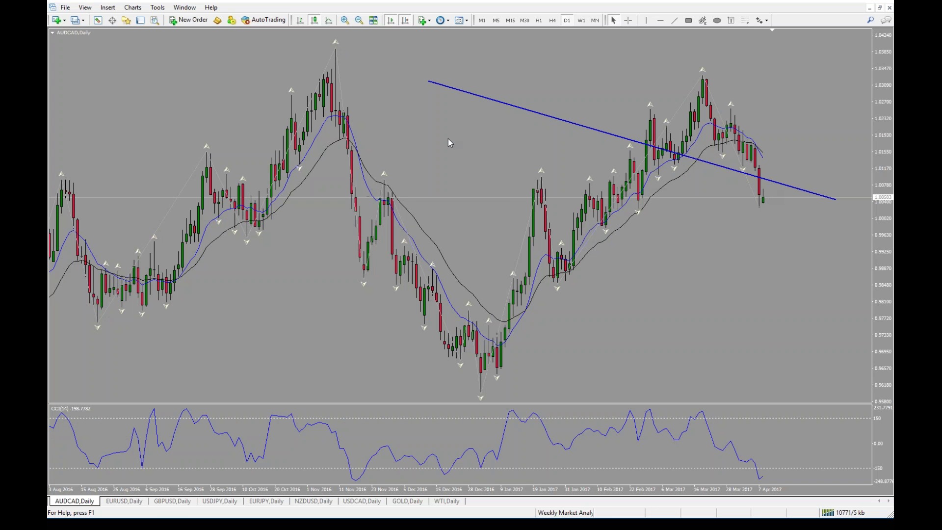
# Step: Replace the AUDCAD chart with AUDNZD daily from the Market Watch symbol list and hide the list
pyautogui.click(140, 20)
pyautogui.click(140, 20)
pyautogui.hotkey('ctrl', 'm')
pyautogui.click(94, 175)
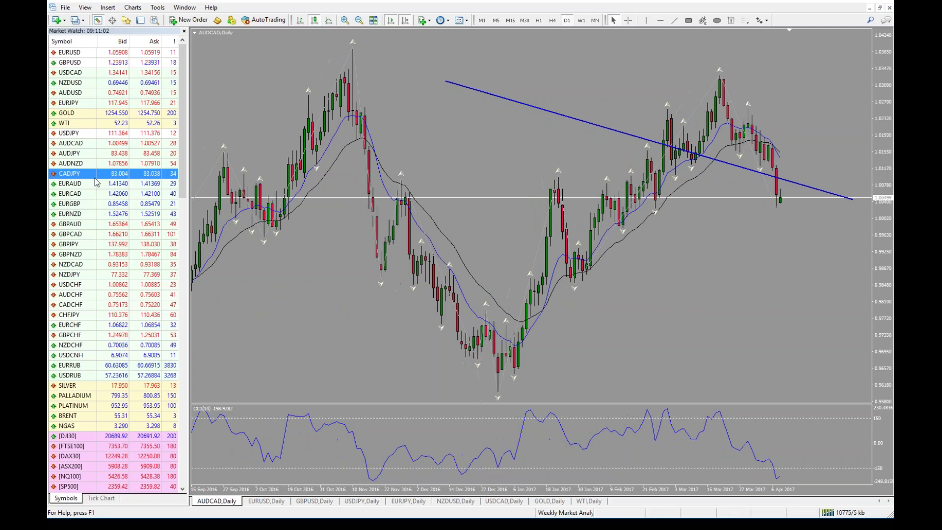
pyautogui.moveTo(98, 163); pyautogui.dragTo(226, 221)
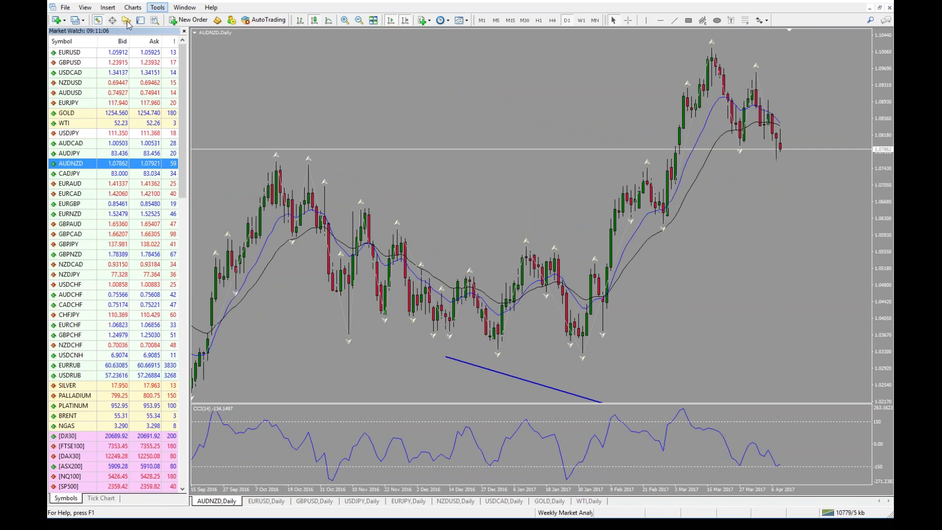
pyautogui.click(111, 23)
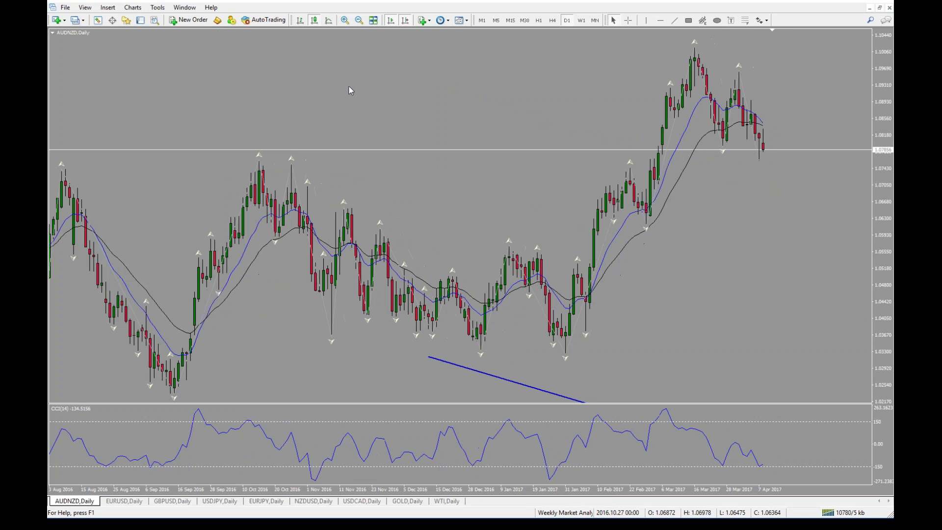
# Step: Draw a thin rectangle zone along AUDNZD's July and October 2016 highs, extended just past the latest candle
pyautogui.click(358, 21)
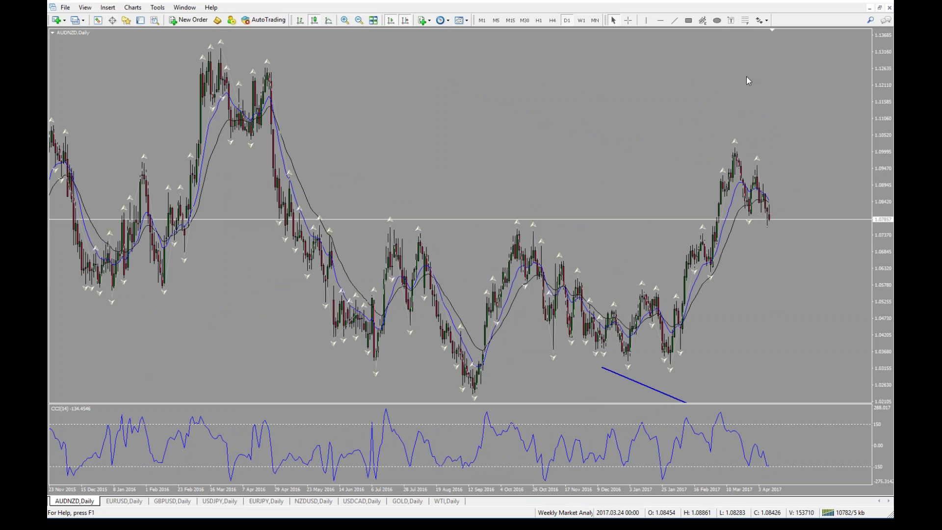
pyautogui.click(688, 22)
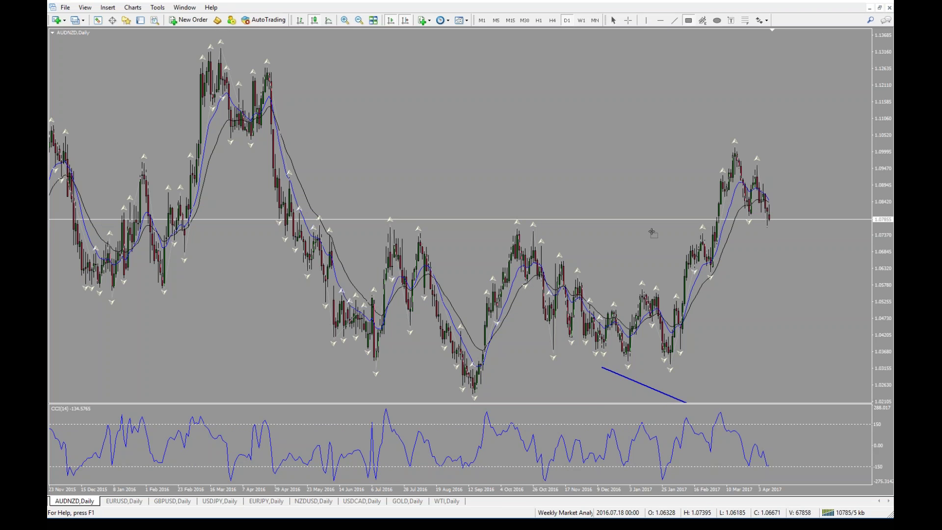
pyautogui.moveTo(386, 222); pyautogui.dragTo(811, 229)
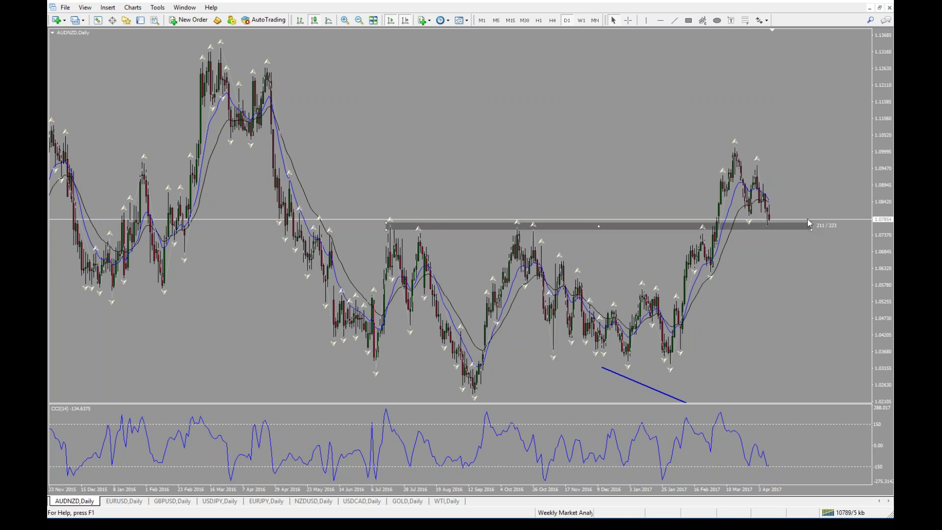
pyautogui.click(345, 20)
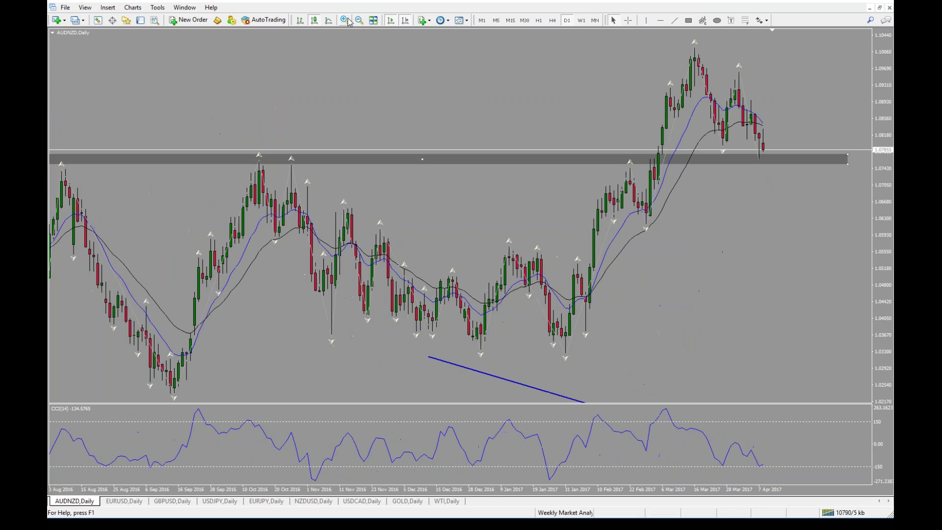
# Step: Sketch downward arrows from the AUDNZD zone at the July 2016, October 2016 and February 2017 swing highs
pyautogui.click(359, 21)
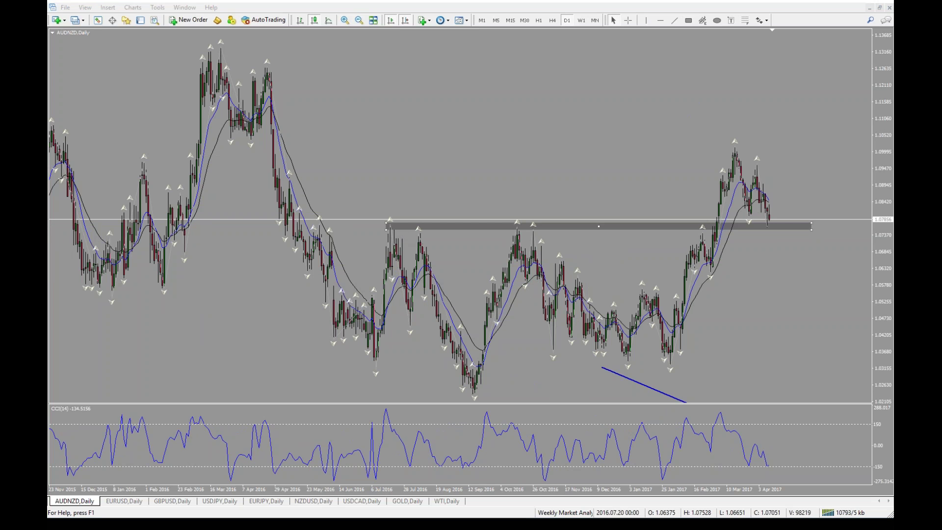
pyautogui.moveTo(397, 227)
pyautogui.mouseDown()
pyautogui.moveTo(432, 314)
pyautogui.moveTo(443, 293)
pyautogui.mouseUp()
pyautogui.moveTo(516, 240)
pyautogui.mouseDown()
pyautogui.moveTo(552, 314)
pyautogui.moveTo(564, 286)
pyautogui.mouseUp()
pyautogui.moveTo(694, 230)
pyautogui.mouseDown()
pyautogui.moveTo(706, 263)
pyautogui.moveTo(715, 245)
pyautogui.mouseUp()
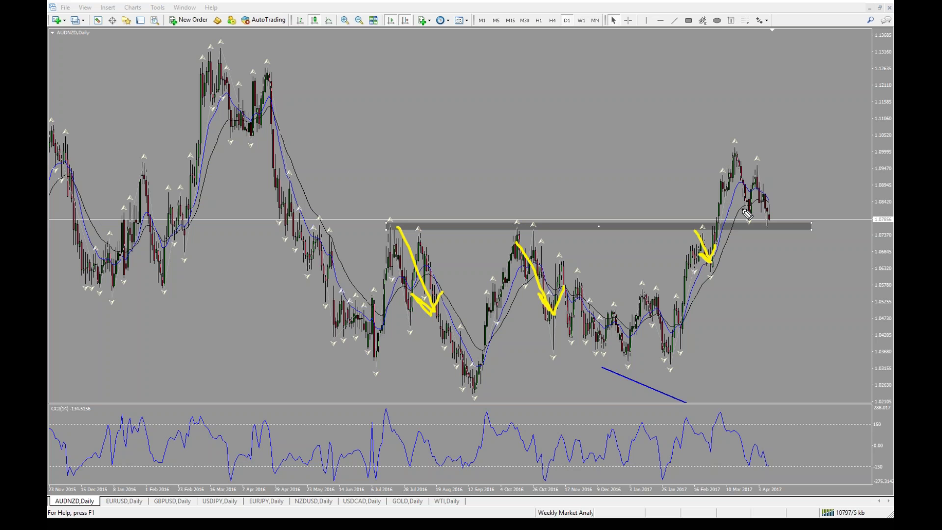
# Step: Sketch upward arrows from the late-March low and the latest AUDNZD price, add a question mark, and clear the sketches
pyautogui.moveTo(747, 213); pyautogui.dragTo(754, 177)
pyautogui.moveTo(744, 190); pyautogui.dragTo(758, 189)
pyautogui.moveTo(774, 221); pyautogui.dragTo(794, 187)
pyautogui.moveTo(786, 190); pyautogui.dragTo(796, 195)
pyautogui.moveTo(810, 158); pyautogui.dragTo(813, 184)
pyautogui.click(813, 201)
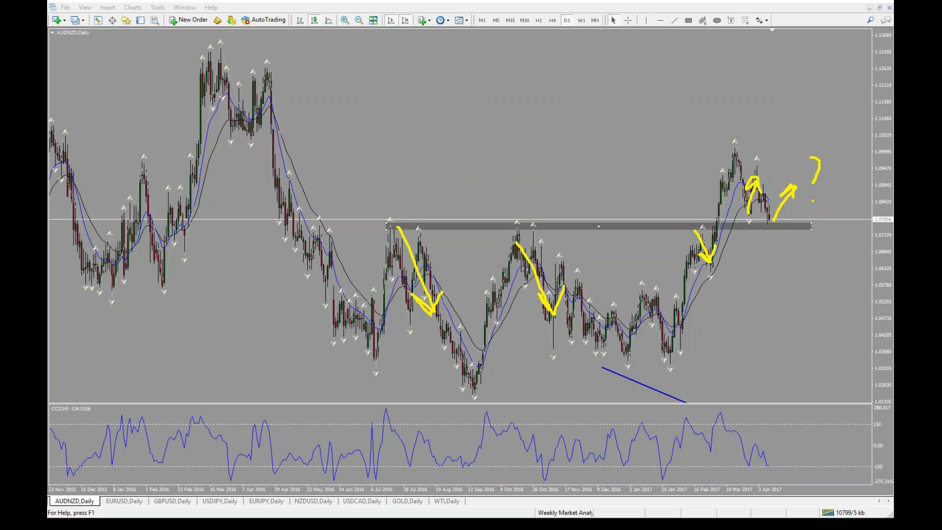
pyautogui.press('Escape')
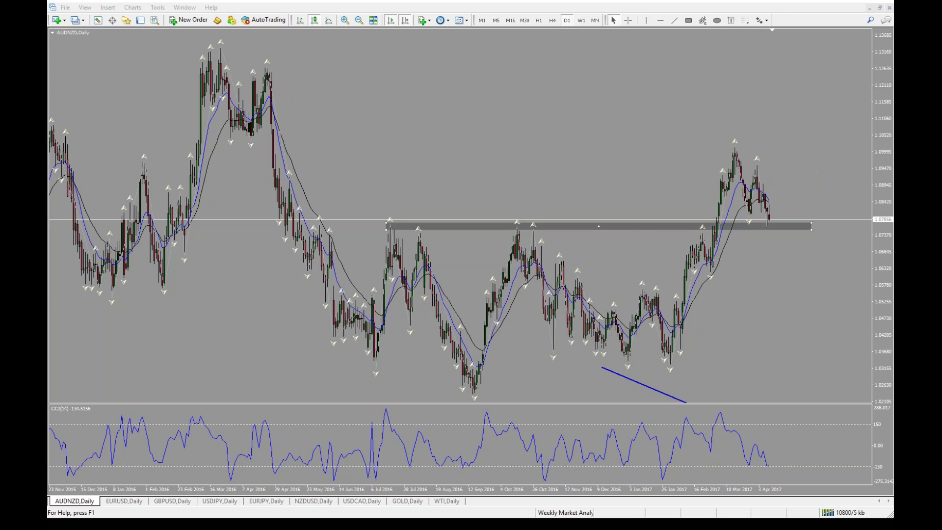
# Step: Circle the latest AUDNZD candles between the moving averages and the rectangle zone at a closer scale, and clear the circle
pyautogui.click(344, 20)
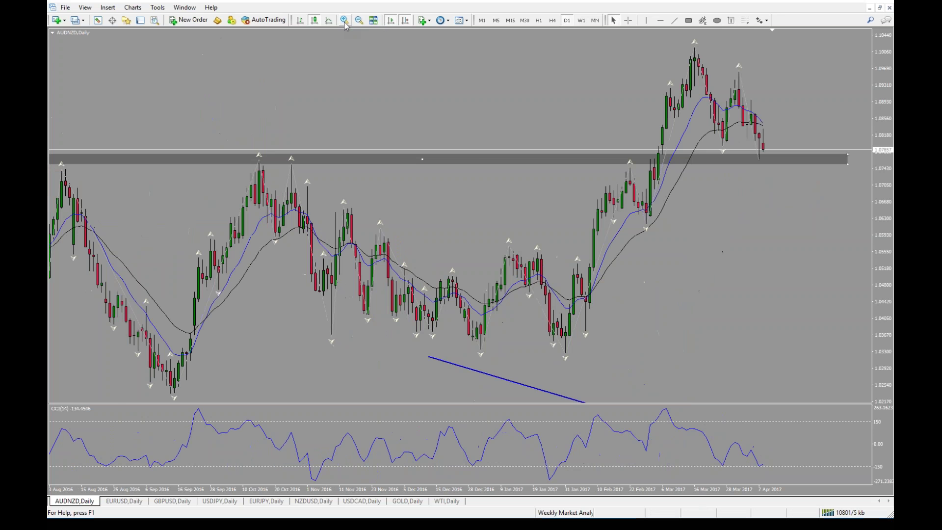
pyautogui.click(344, 21)
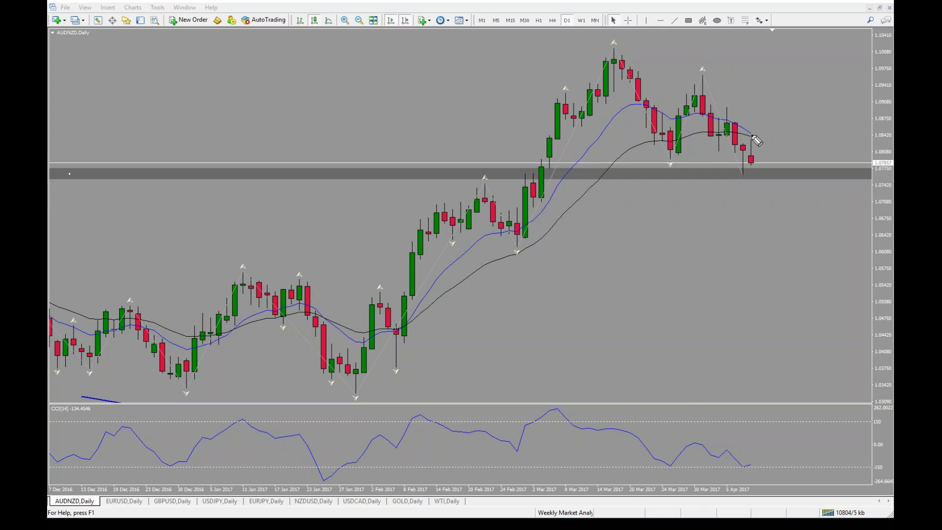
pyautogui.moveTo(741, 128); pyautogui.dragTo(714, 130)
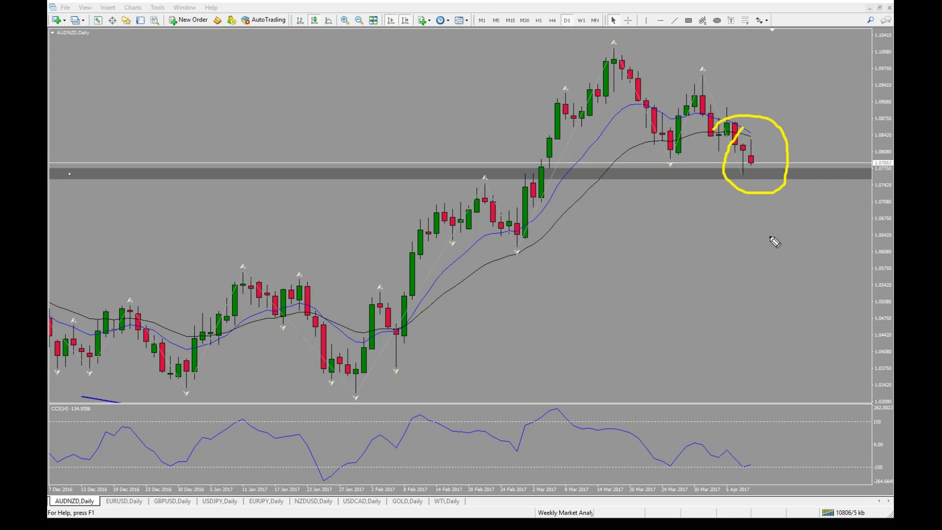
pyautogui.press('Escape')
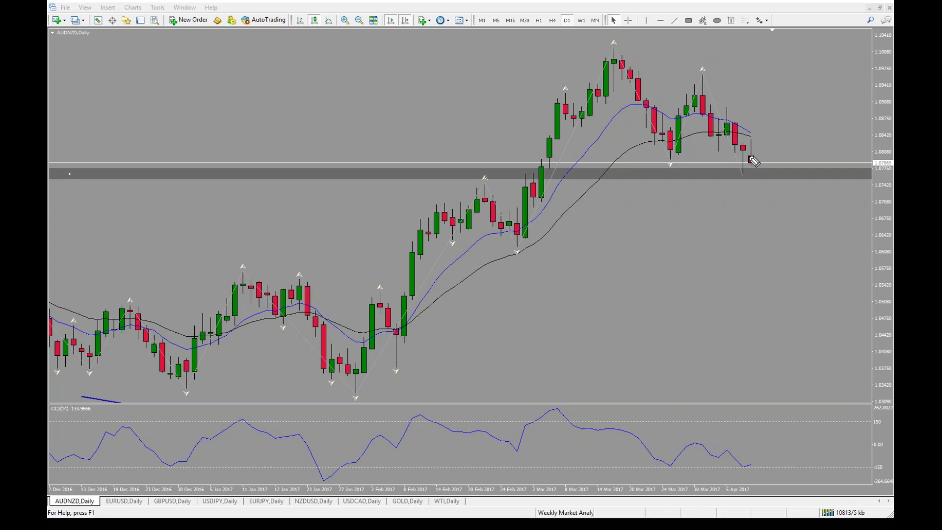
# Step: Sketch a larger body on the latest AUDNZD candle, circle the recent candles, draw an upward arrow from them, and clear the sketches
pyautogui.moveTo(750, 157)
pyautogui.mouseDown()
pyautogui.moveTo(749, 132)
pyautogui.moveTo(750, 167)
pyautogui.mouseUp()
pyautogui.moveTo(729, 117)
pyautogui.mouseDown()
pyautogui.moveTo(723, 146)
pyautogui.moveTo(776, 181)
pyautogui.moveTo(724, 115)
pyautogui.mouseUp()
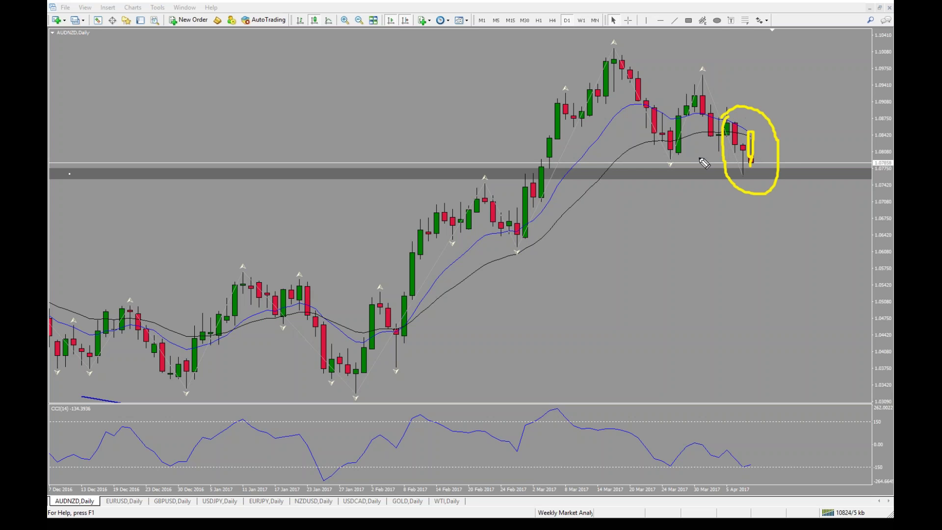
pyautogui.moveTo(774, 133)
pyautogui.mouseDown()
pyautogui.moveTo(800, 86)
pyautogui.moveTo(802, 97)
pyautogui.mouseUp()
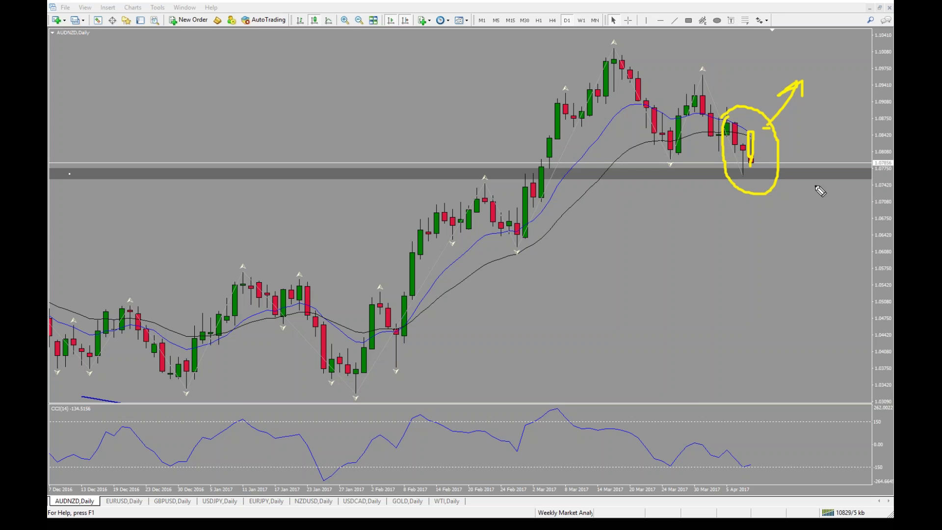
pyautogui.press('Escape')
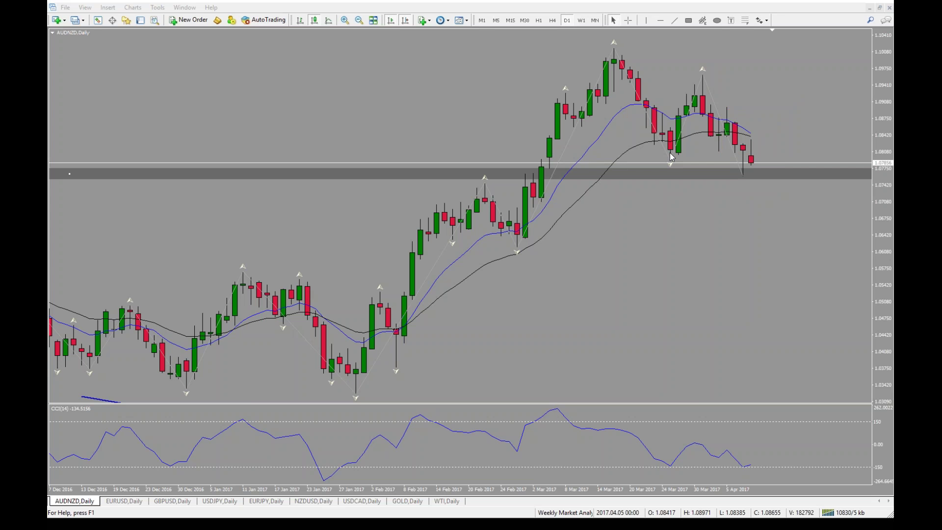
# Step: Delete the rectangle zone from the AUDNZD daily chart at a wider scale
pyautogui.click(345, 21)
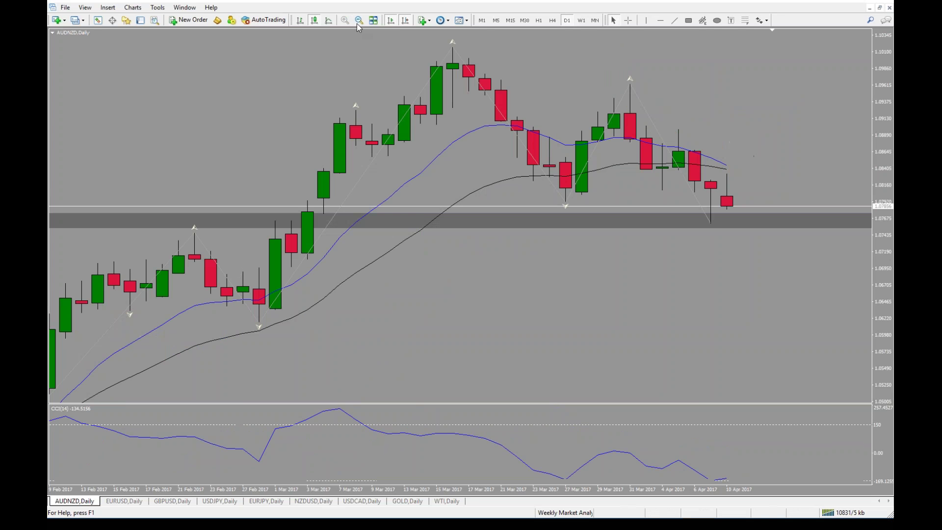
pyautogui.click(359, 21)
pyautogui.click(360, 22)
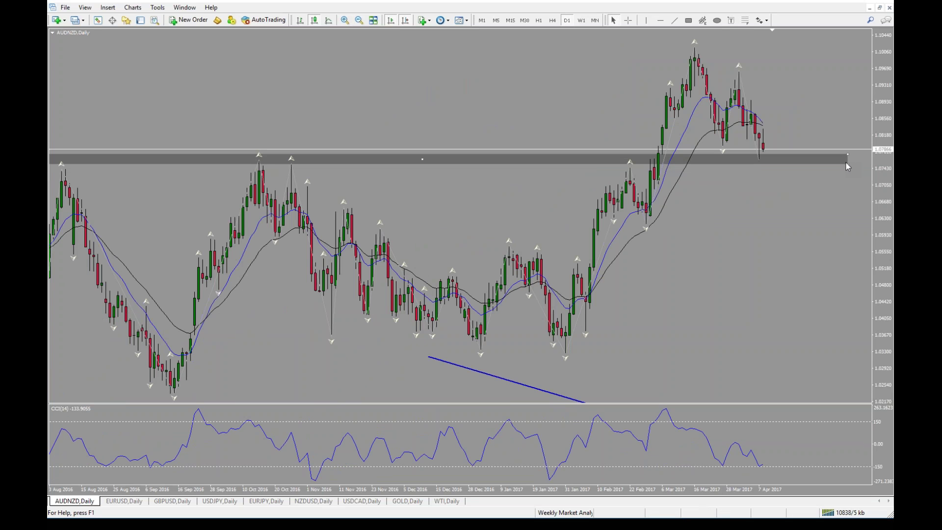
pyautogui.press('Delete')
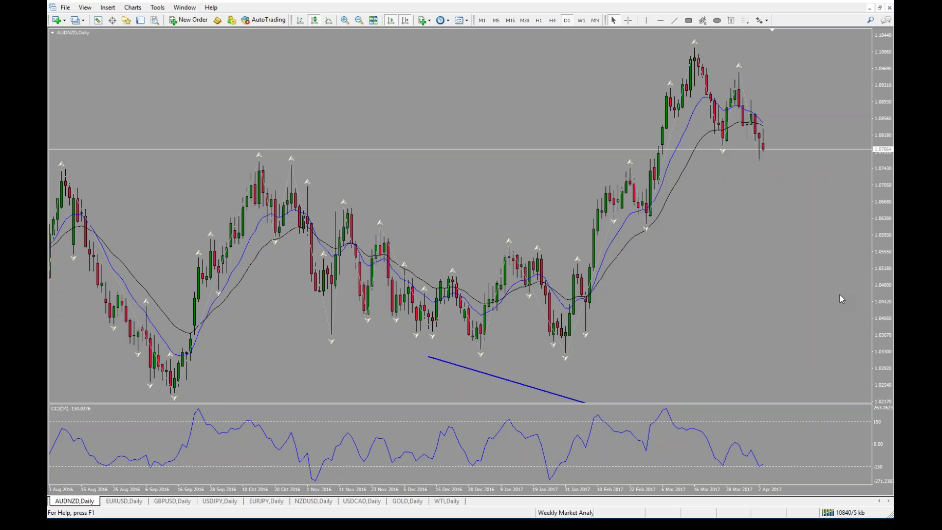
# Step: Load GBPCAD into the AUDNZD chart, hide the symbol list, and examine the pair's longer history and latest swings
pyautogui.click(99, 21)
pyautogui.click(85, 104)
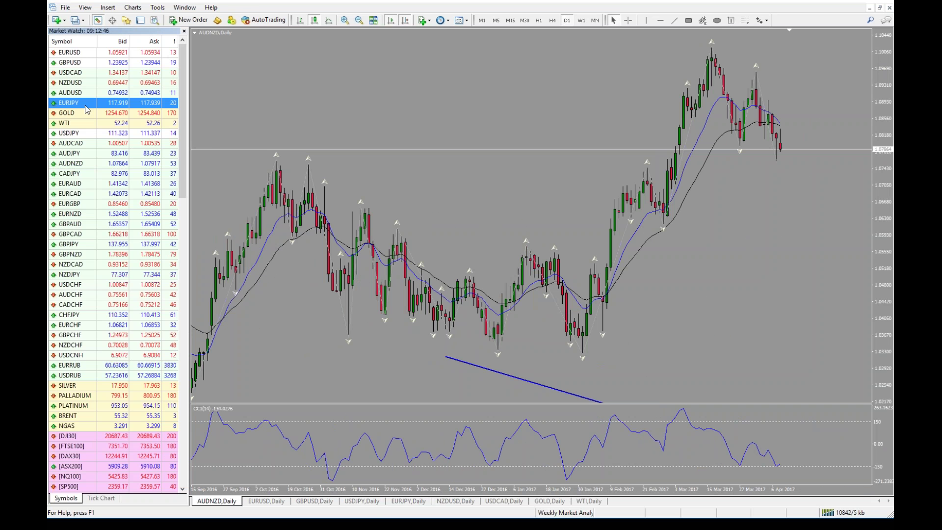
pyautogui.press('g')
pyautogui.press('g')
pyautogui.press('g')
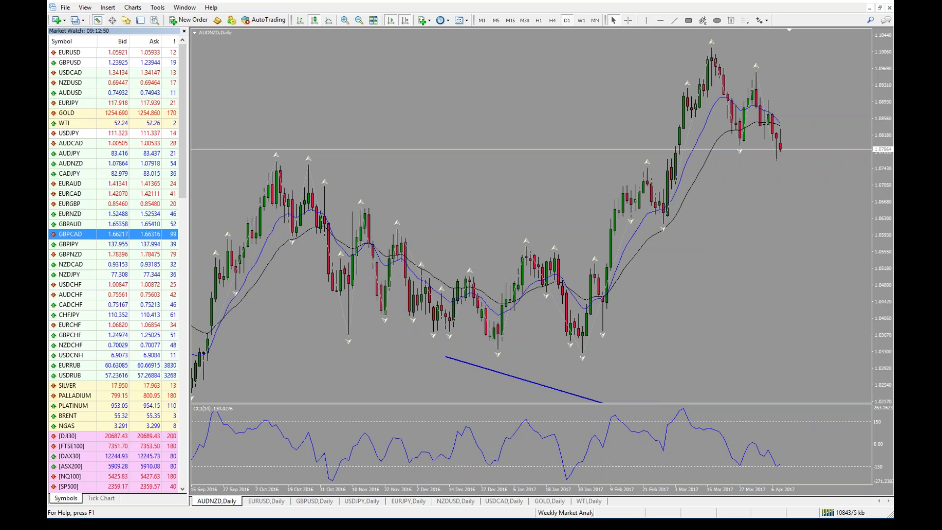
pyautogui.moveTo(71, 234); pyautogui.dragTo(442, 196)
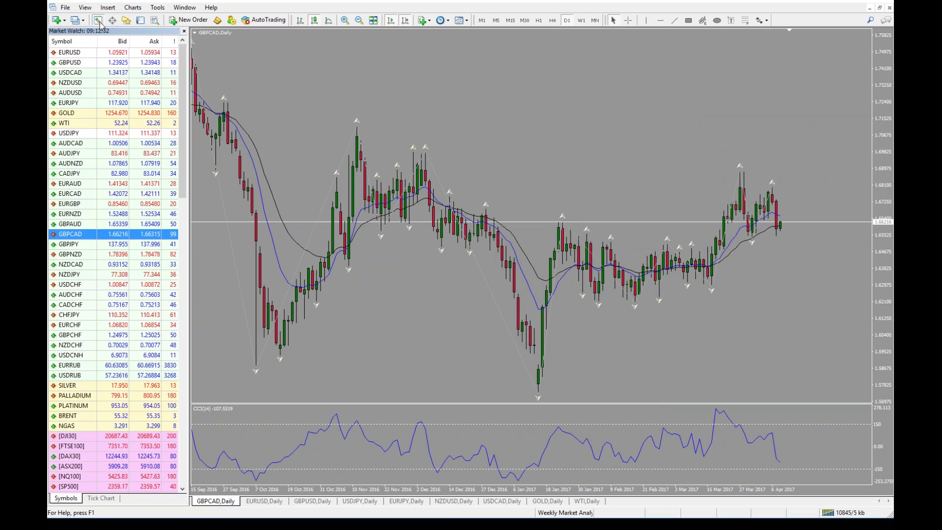
pyautogui.click(98, 21)
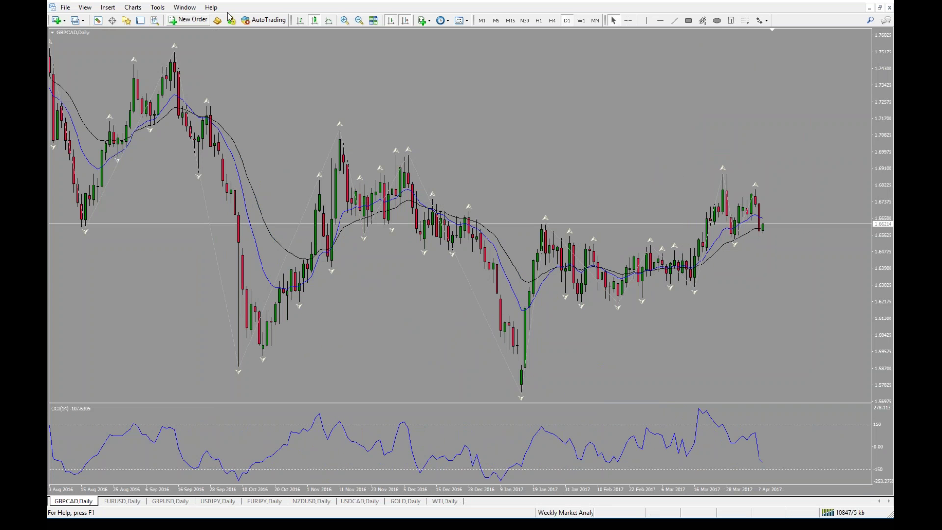
pyautogui.click(359, 21)
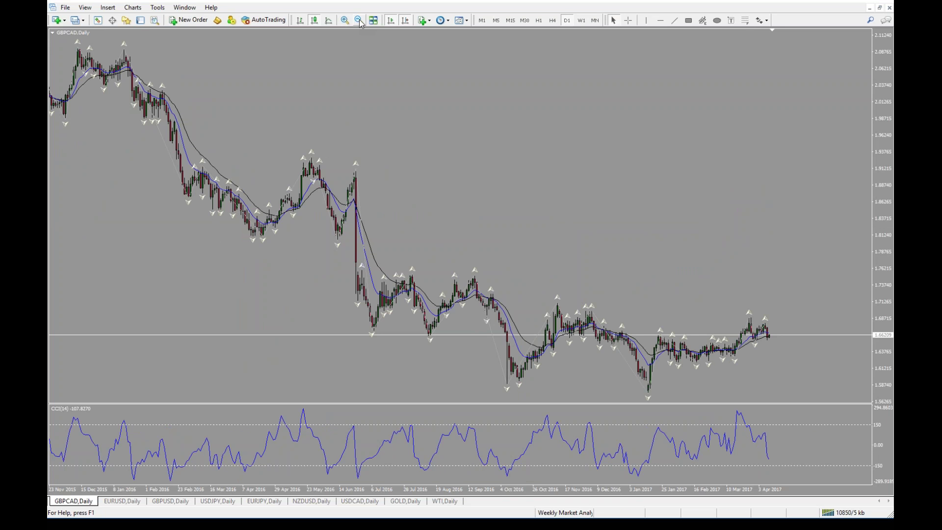
pyautogui.click(345, 22)
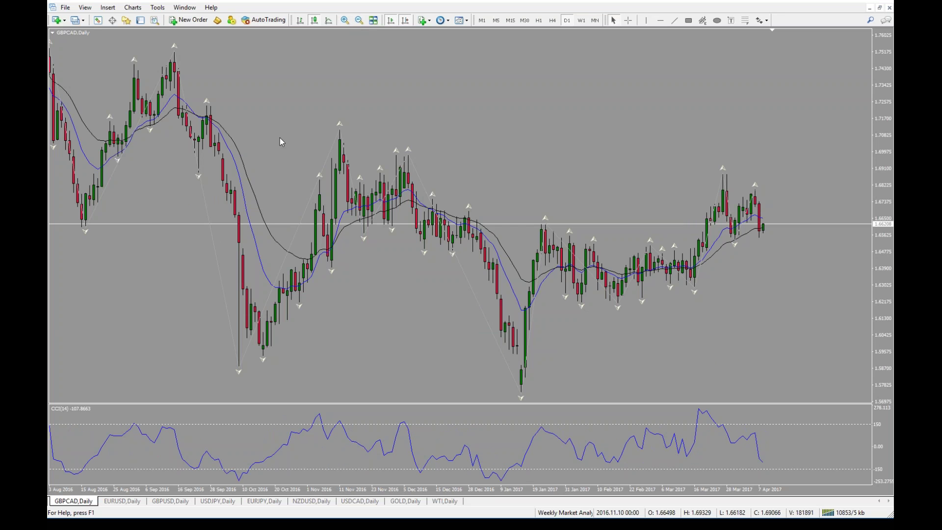
pyautogui.moveTo(336, 137); pyautogui.dragTo(851, 208)
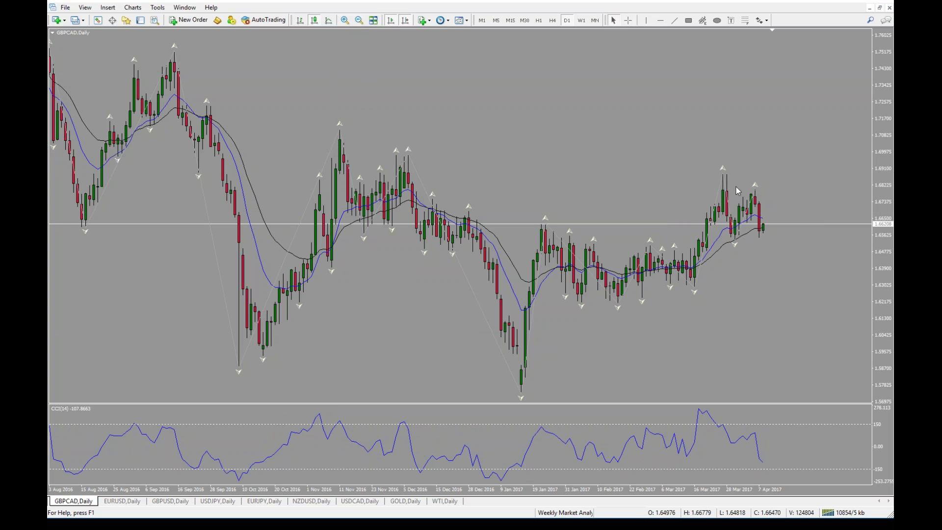
pyautogui.moveTo(748, 259)
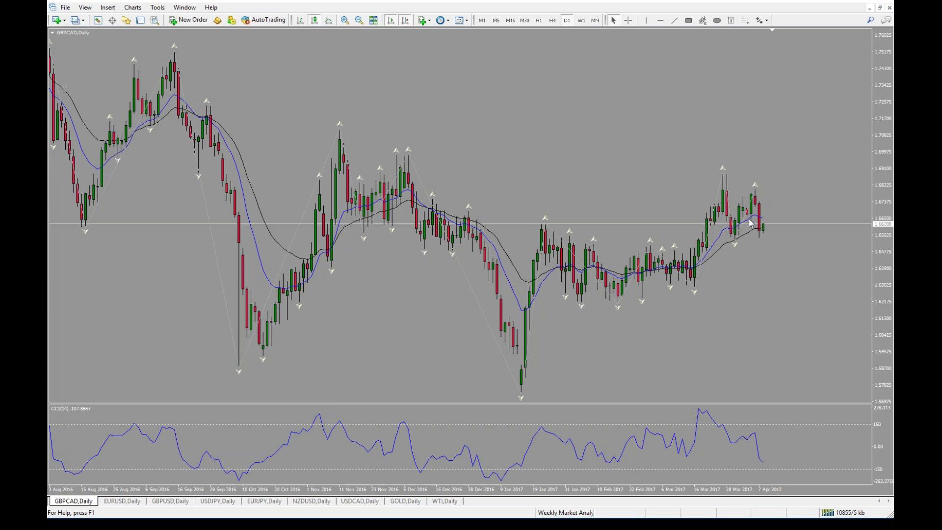
pyautogui.moveTo(749, 223)
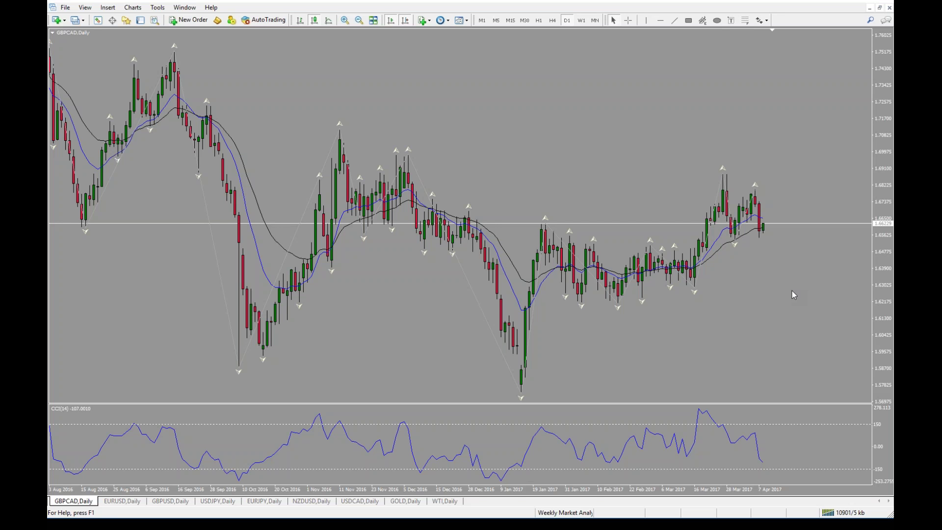
# Step: Load AUDJPY into the GBPCAD chart and hide the symbol list
pyautogui.click(98, 20)
pyautogui.click(106, 82)
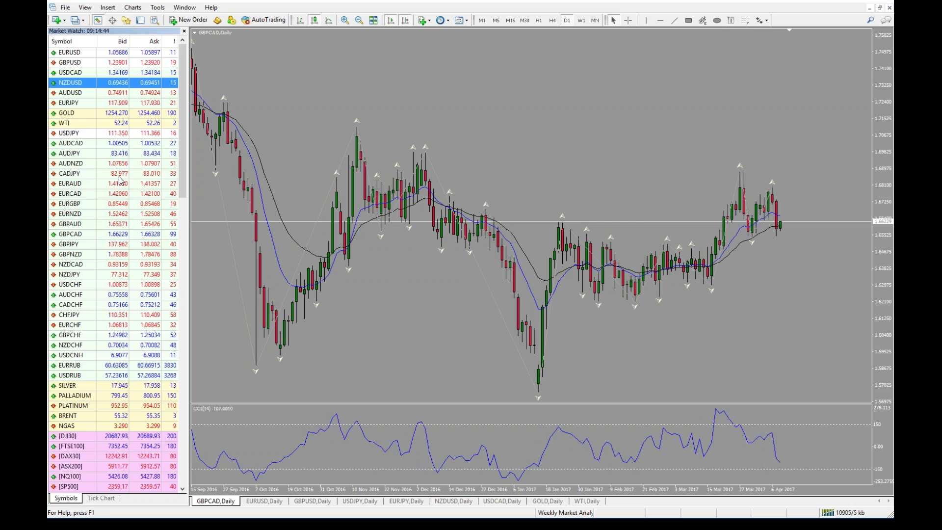
pyautogui.click(122, 155)
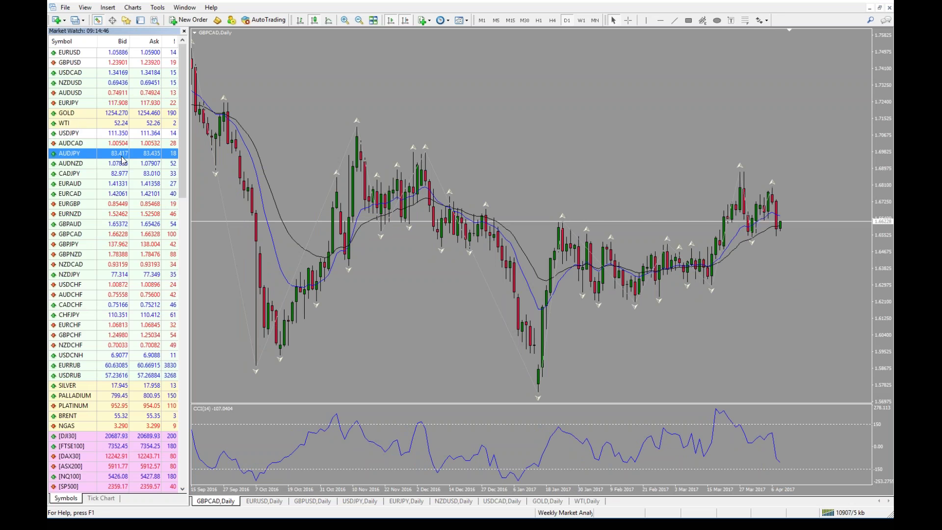
pyautogui.moveTo(122, 159); pyautogui.dragTo(490, 221)
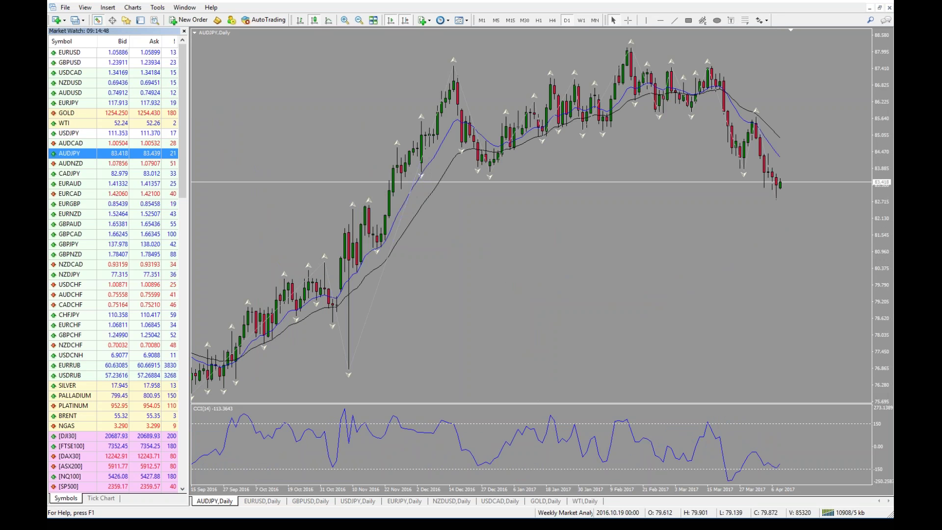
pyautogui.click(97, 21)
# Step: Draw a thin rectangle zone on the AUDJPY chart from the late-December 2016 lows to the late-March 2017 low
pyautogui.click(359, 20)
pyautogui.click(358, 20)
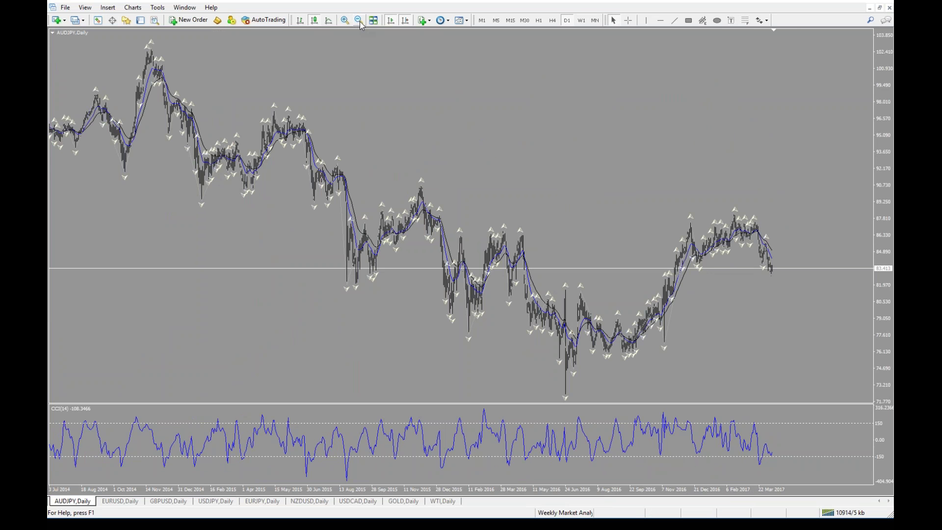
pyautogui.click(345, 21)
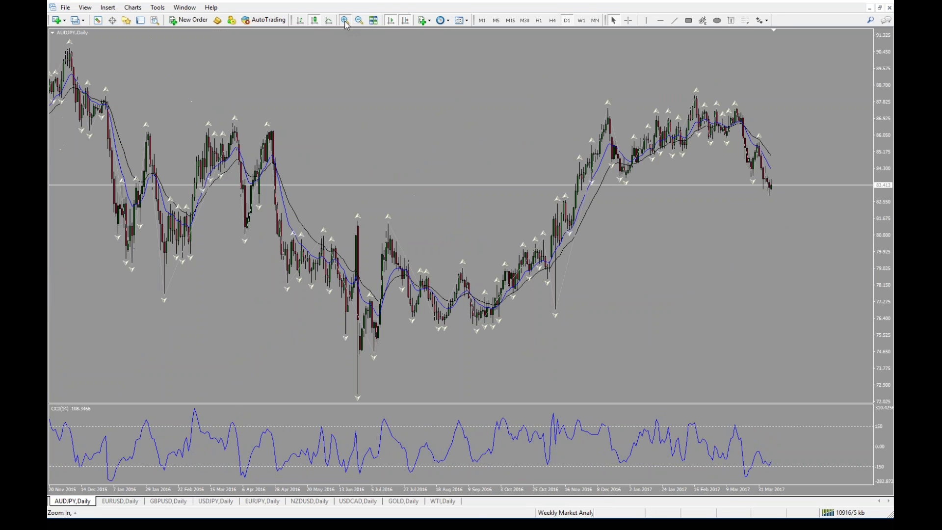
pyautogui.click(345, 21)
pyautogui.middleClick(621, 168)
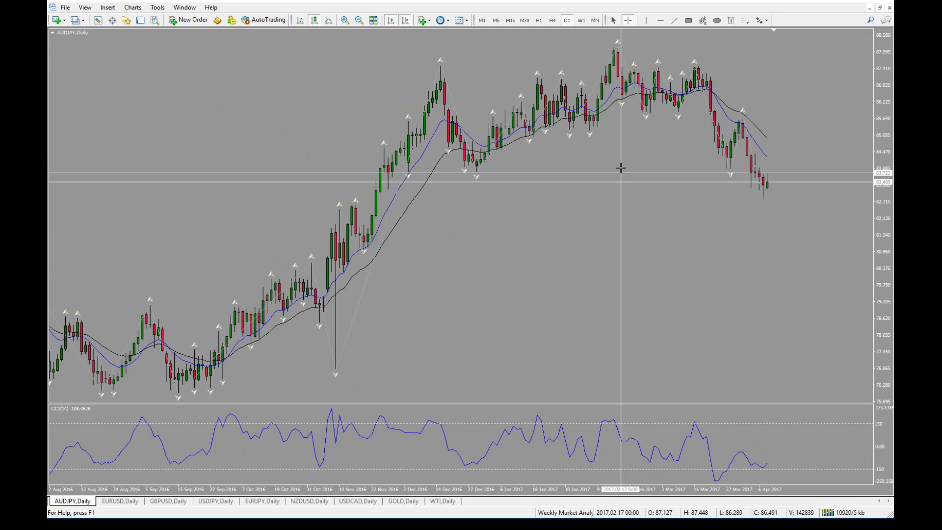
pyautogui.click(620, 168)
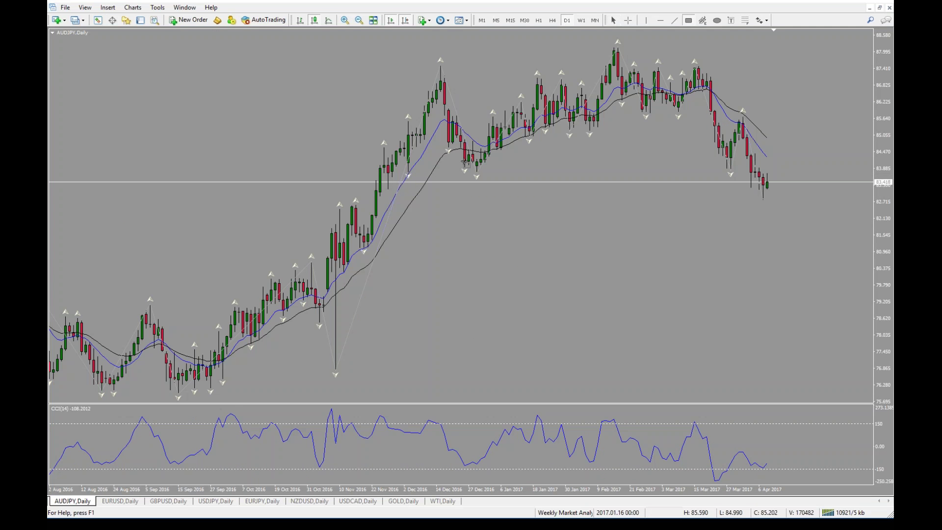
pyautogui.moveTo(462, 158); pyautogui.dragTo(738, 163)
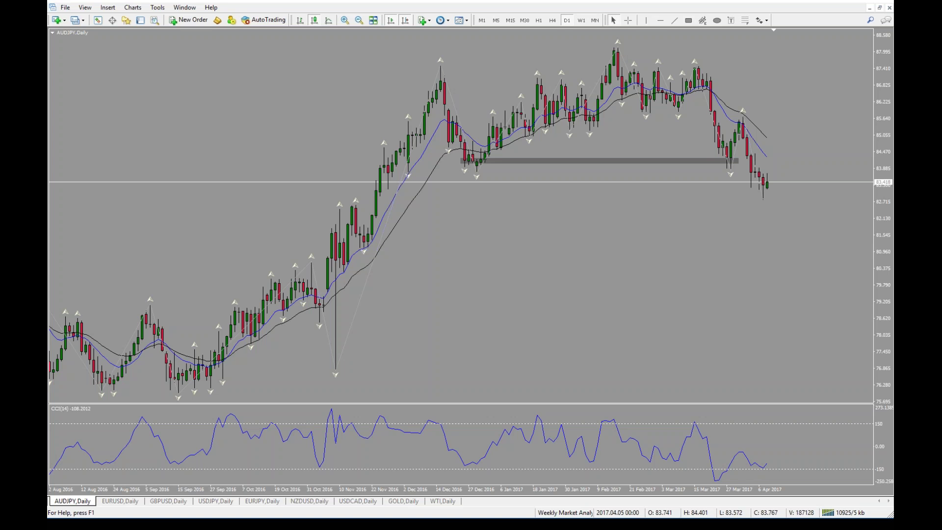
# Step: Sketch a circled pullback to the zone with a downward arrow from the latest AUDJPY price, and remove both the sketch and the rectangle
pyautogui.middleClick(736, 141)
pyautogui.moveTo(736, 141); pyautogui.dragTo(731, 164)
pyautogui.moveTo(747, 126); pyautogui.dragTo(745, 115)
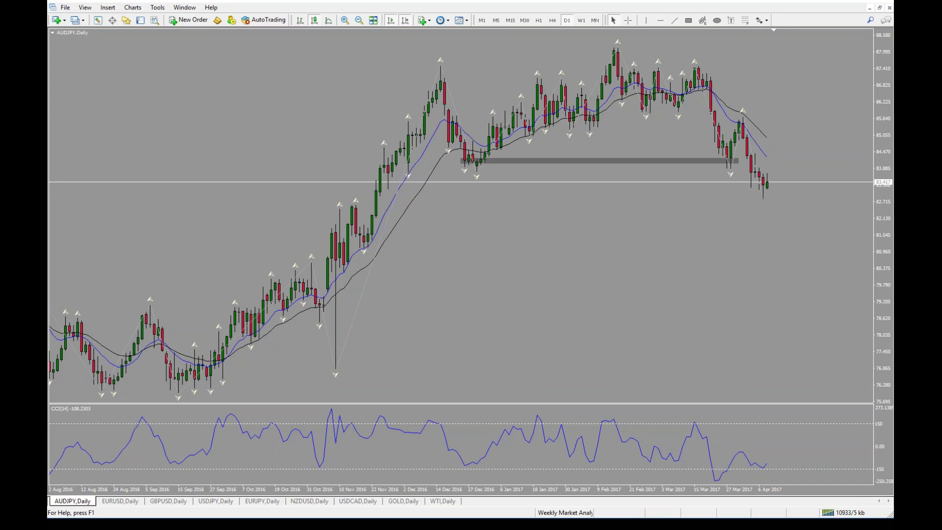
pyautogui.moveTo(768, 184)
pyautogui.mouseDown()
pyautogui.moveTo(787, 156)
pyautogui.moveTo(801, 153)
pyautogui.moveTo(827, 227)
pyautogui.mouseUp()
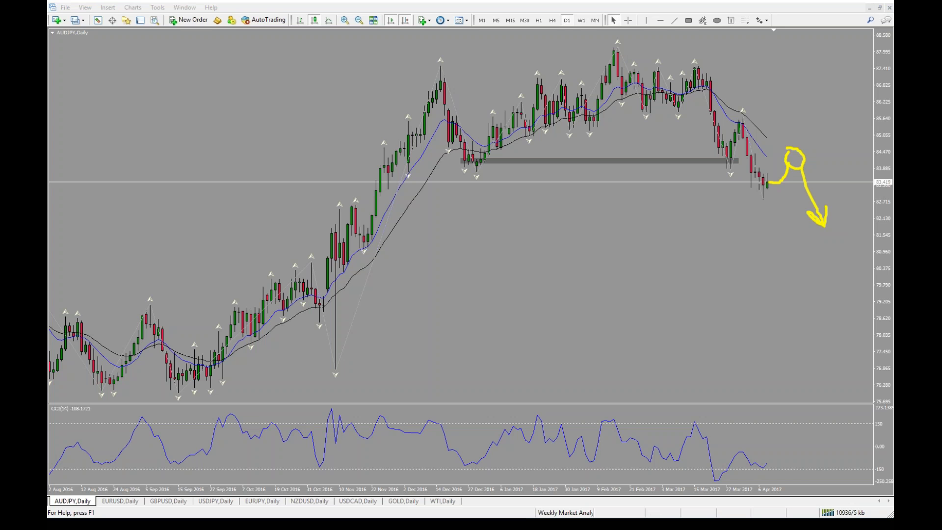
pyautogui.press('Escape')
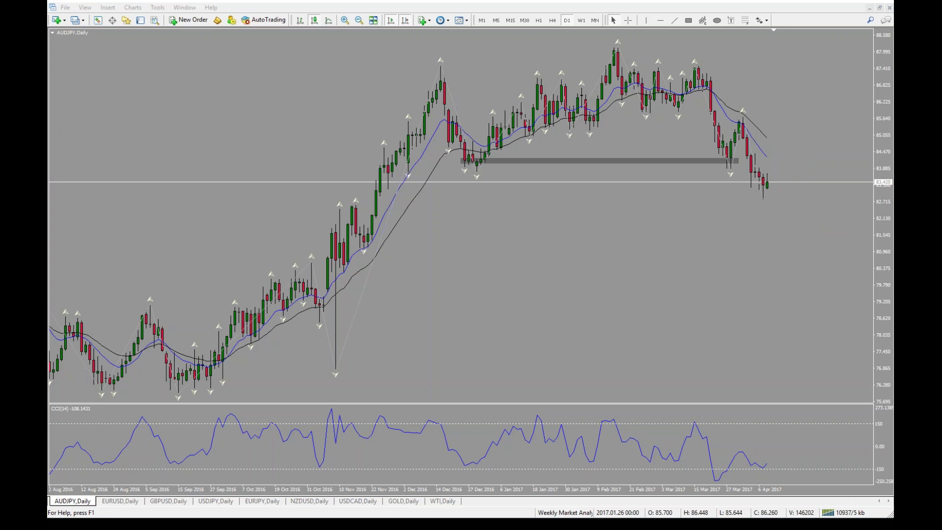
pyautogui.doubleClick(735, 164)
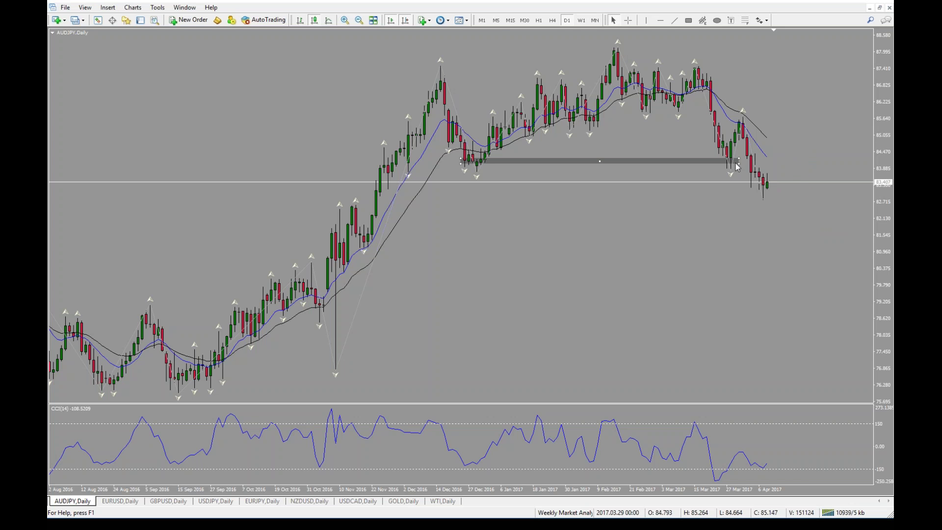
pyautogui.press('Delete')
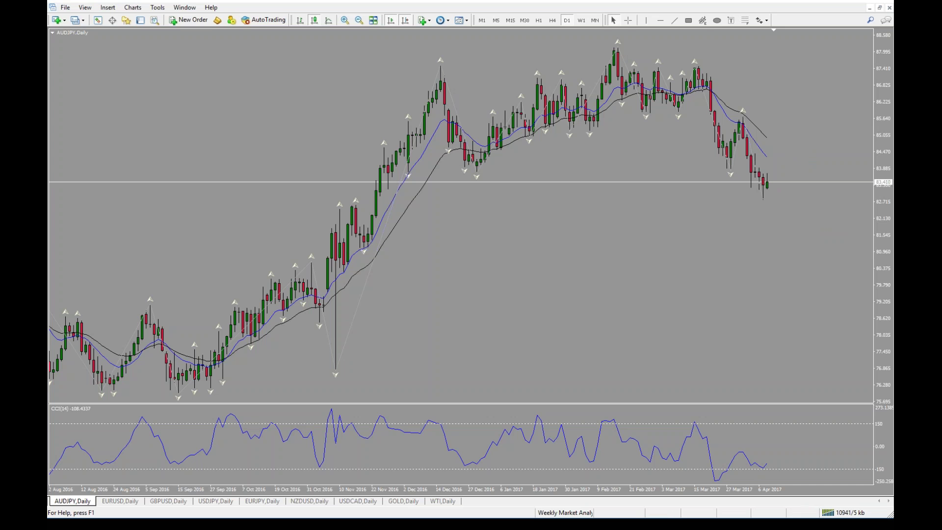